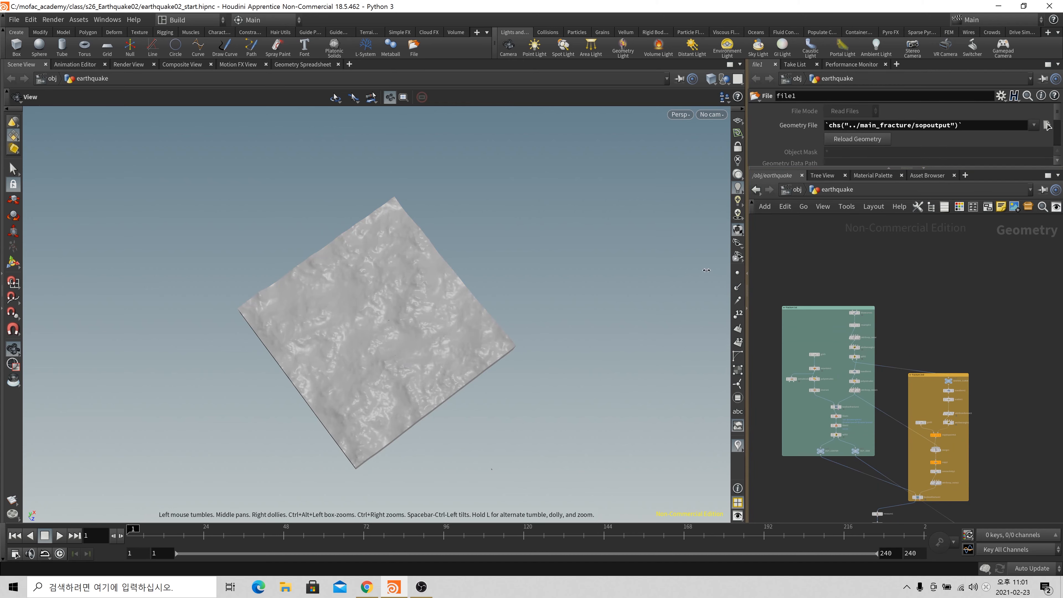
Widen the network editor pane and display the drawcurve1 crack curves of the Fracture 1st group
drag(746, 262, 628, 268)
scroll(771, 468, up, 5)
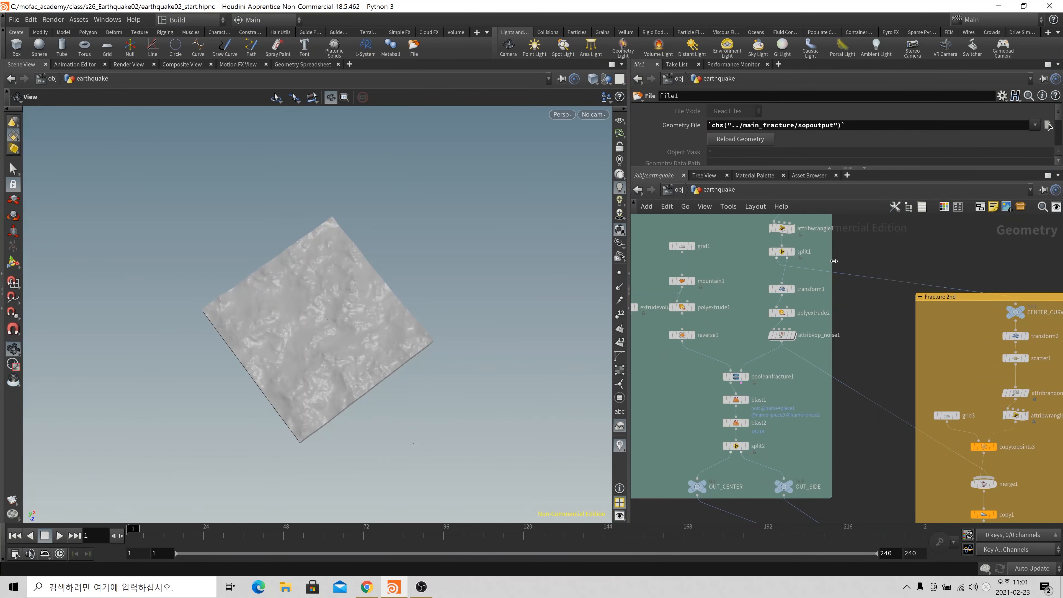
middle_drag(834, 260, 837, 301)
mouse_move(801, 250)
middle_down()
mouse_move(804, 284)
mouse_move(844, 279)
mouse_move(842, 290)
middle_up()
click(796, 240)
drag(320, 330, 270, 355)
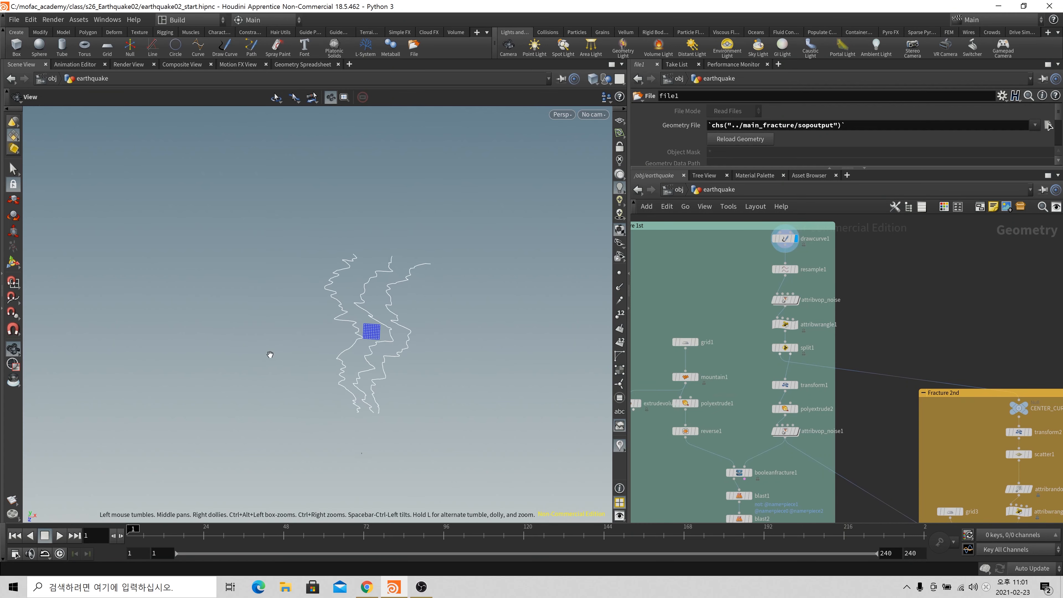
Display the first fracture's cutting surfaces by showing the attribvop_noise1 node
middle_drag(798, 432, 802, 298)
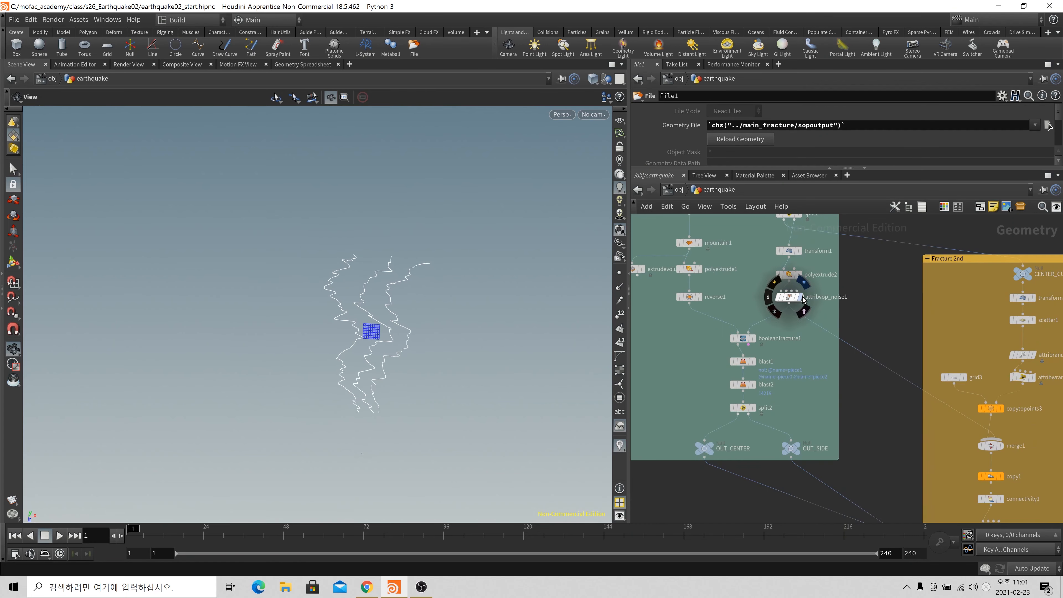
click(802, 297)
mouse_move(757, 413)
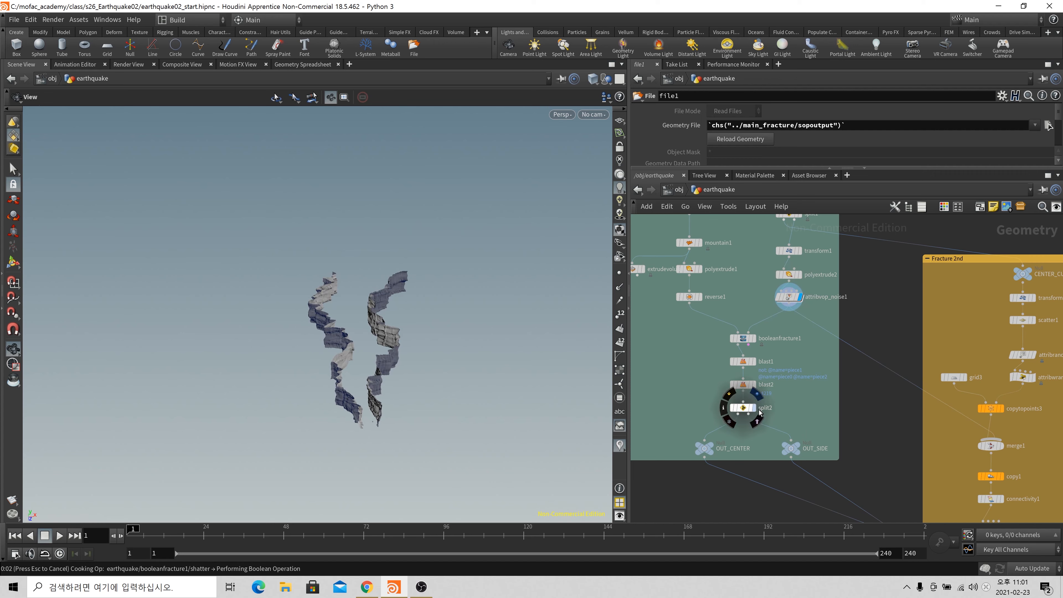
Display the OUT_CENTER result below split2, followed by OUT_SIDE, to compare the center and side pieces of the first fracture
click(753, 407)
click(710, 444)
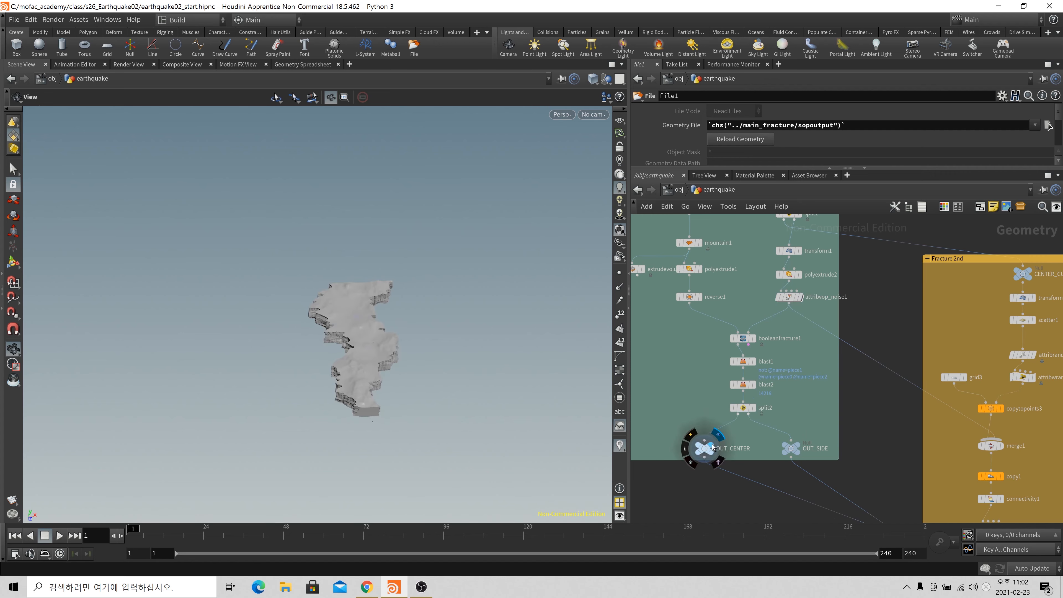
click(797, 441)
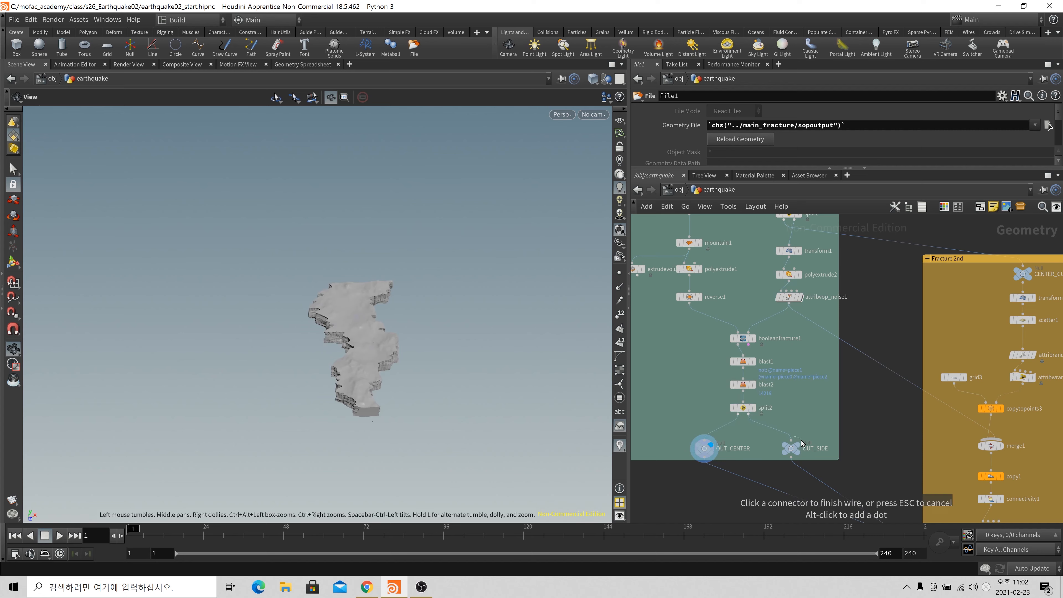
key(Escape)
click(798, 444)
Display the attribvop_noise2 node in the Fracture 2nd group and inspect its cutting surfaces up close
scroll(821, 433, down, 2)
middle_drag(820, 431, 802, 364)
scroll(733, 380, up, 1)
middle_drag(956, 457, 929, 362)
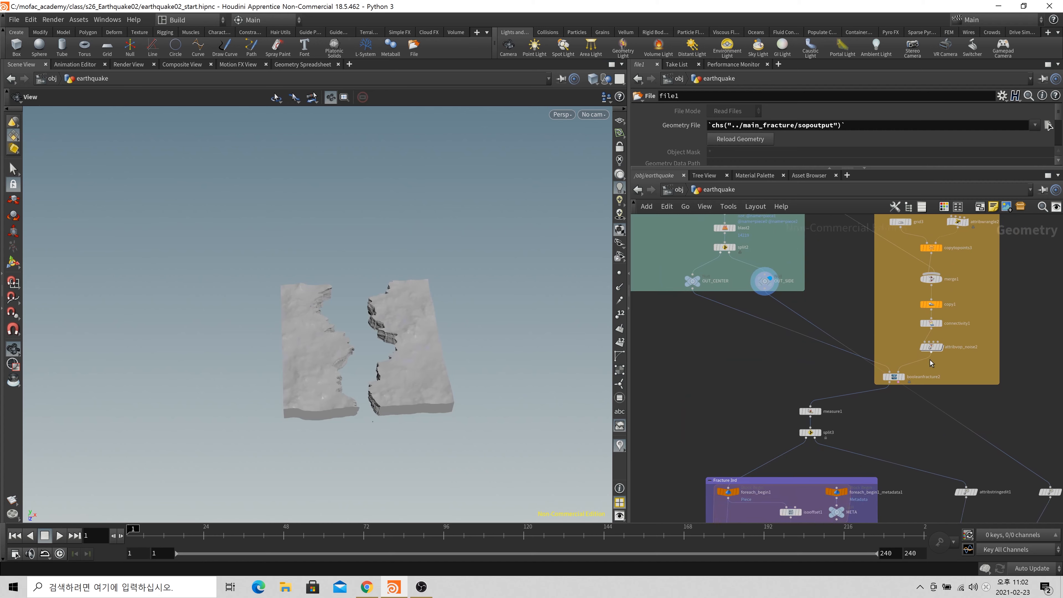
scroll(929, 470, down, 2)
middle_drag(929, 469, 867, 461)
scroll(875, 379, up, 2)
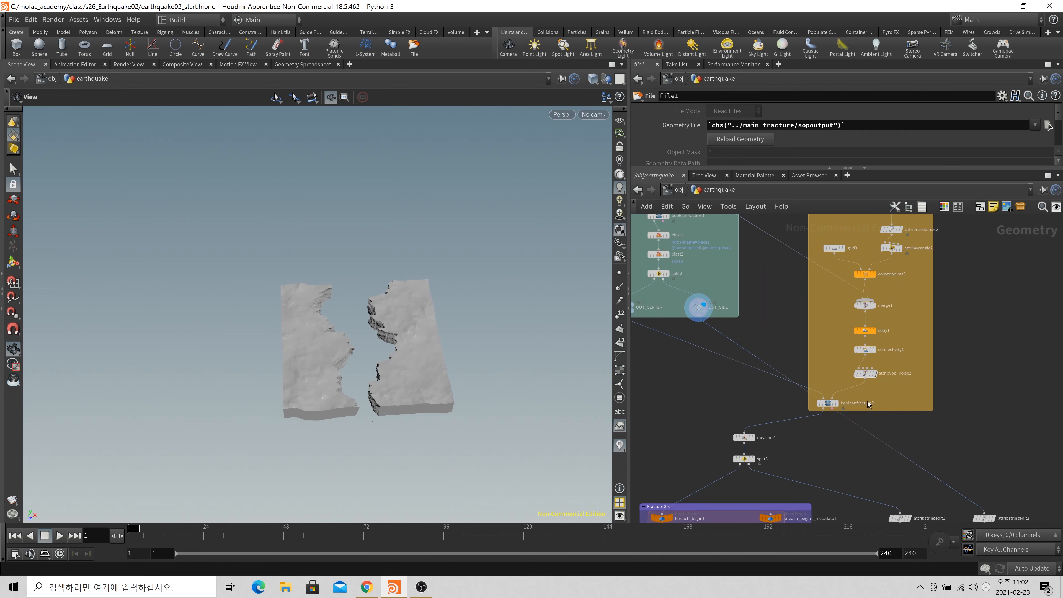
click(875, 374)
drag(330, 318, 326, 356)
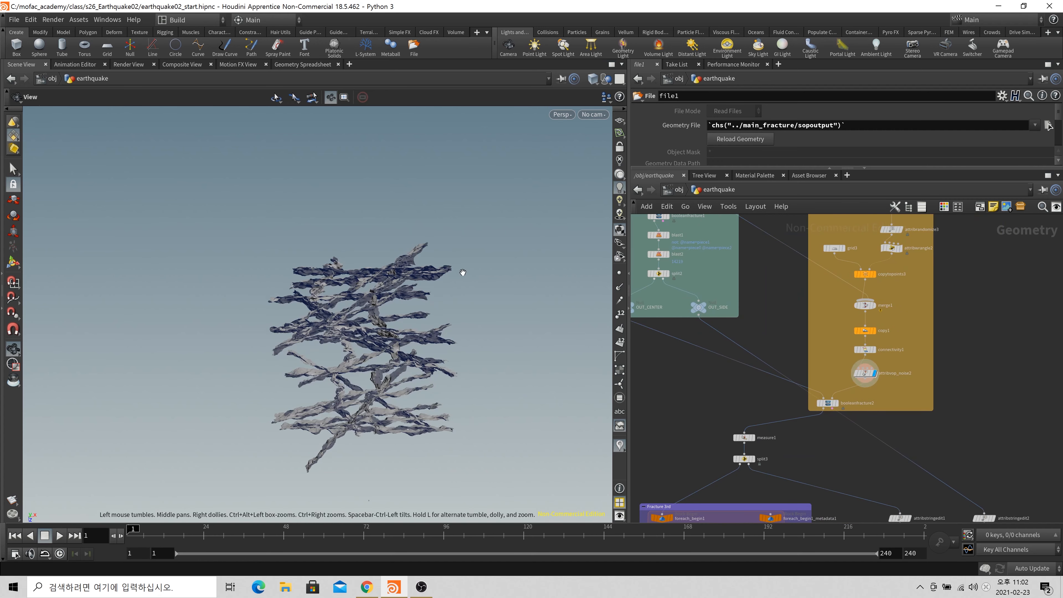
scroll(334, 436, up, 3)
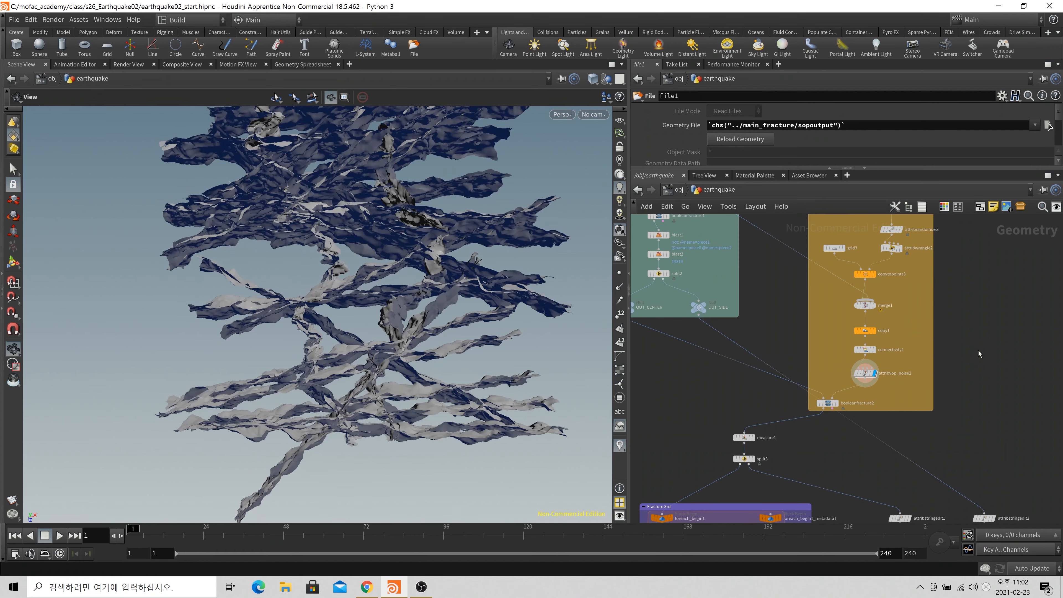
Examine the network from the Fracture 2nd group through the Fracture 3rd loop down to merge2, pack1 and the main_fracture output
scroll(977, 377, down, 2)
middle_drag(973, 409, 860, 329)
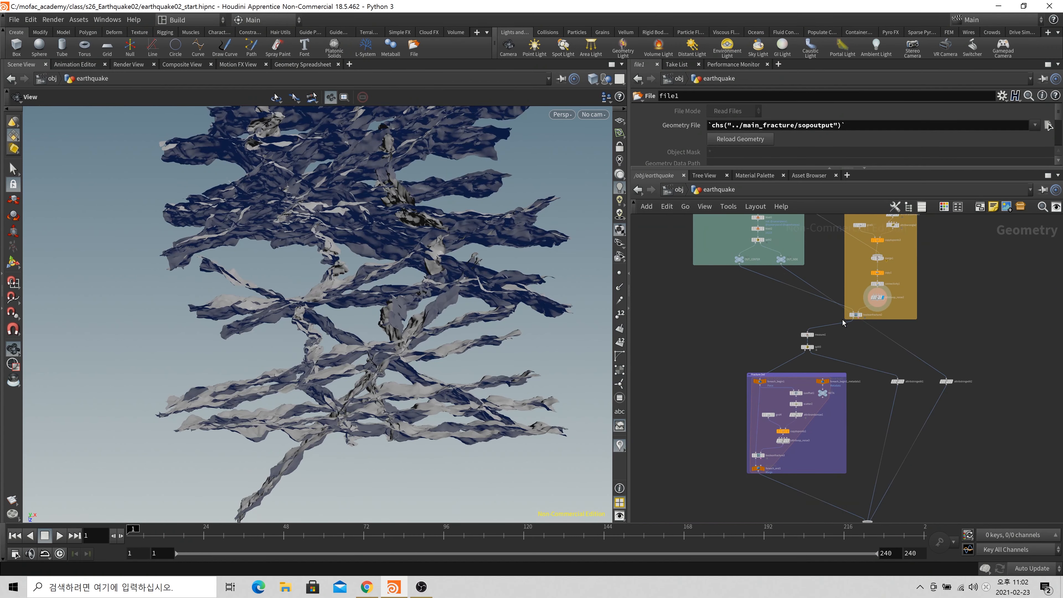
scroll(856, 320, up, 3)
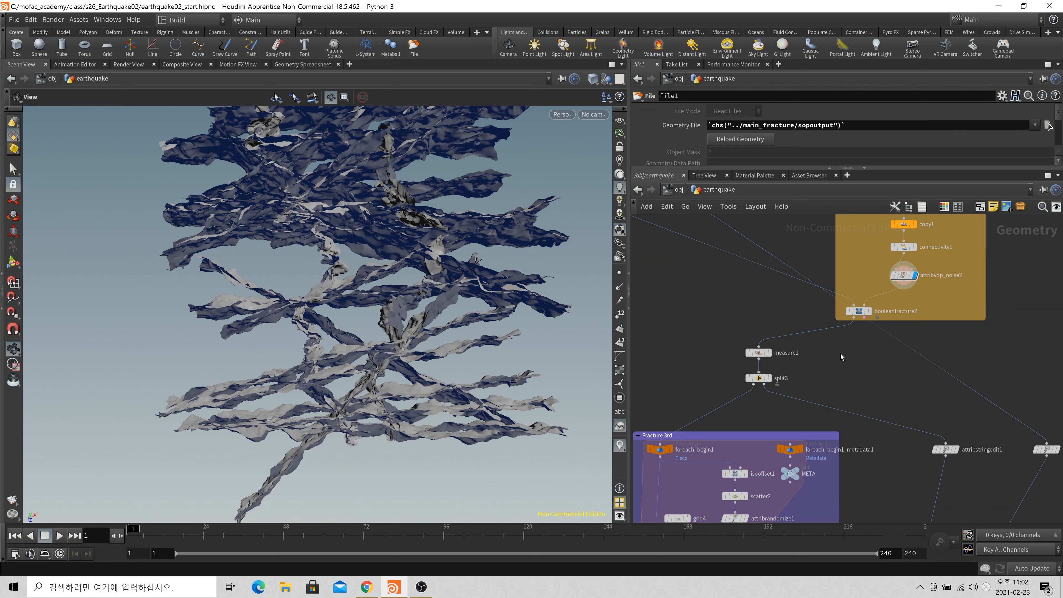
scroll(840, 353, down, 2)
scroll(425, 357, down, 3)
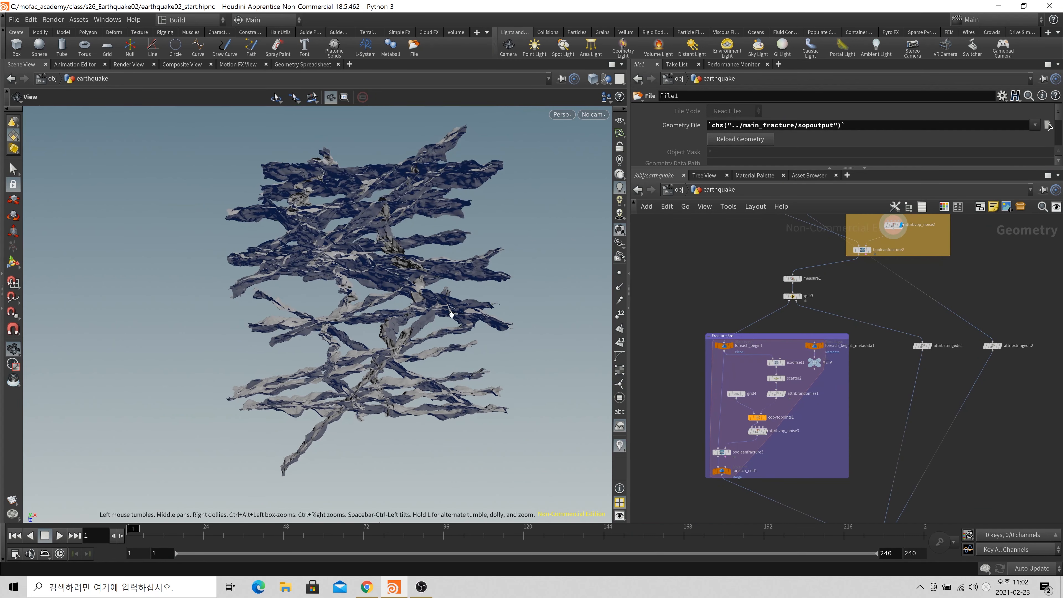
scroll(909, 375, down, 3)
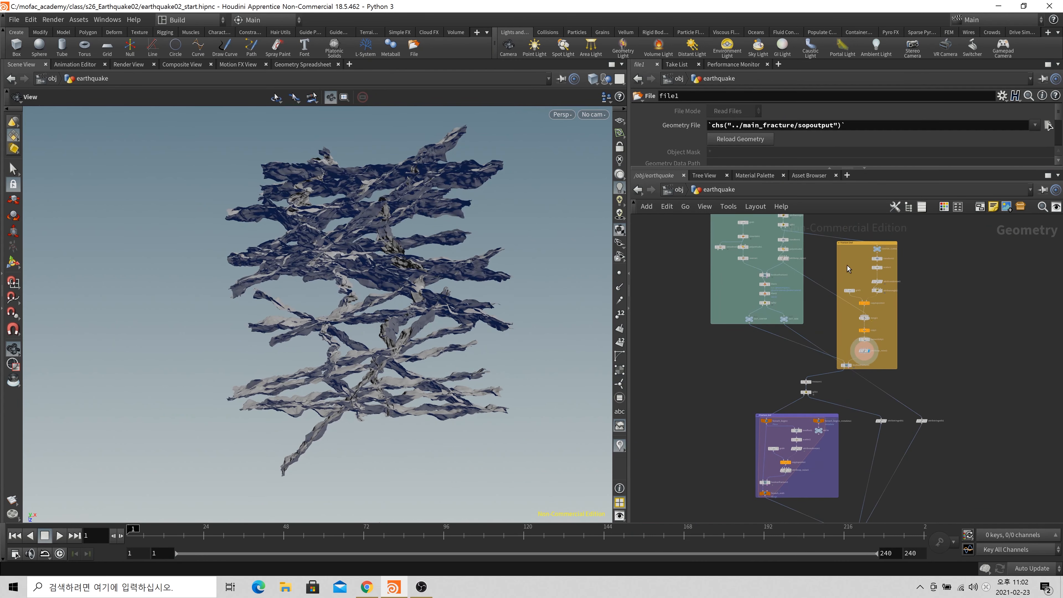
scroll(875, 419, up, 3)
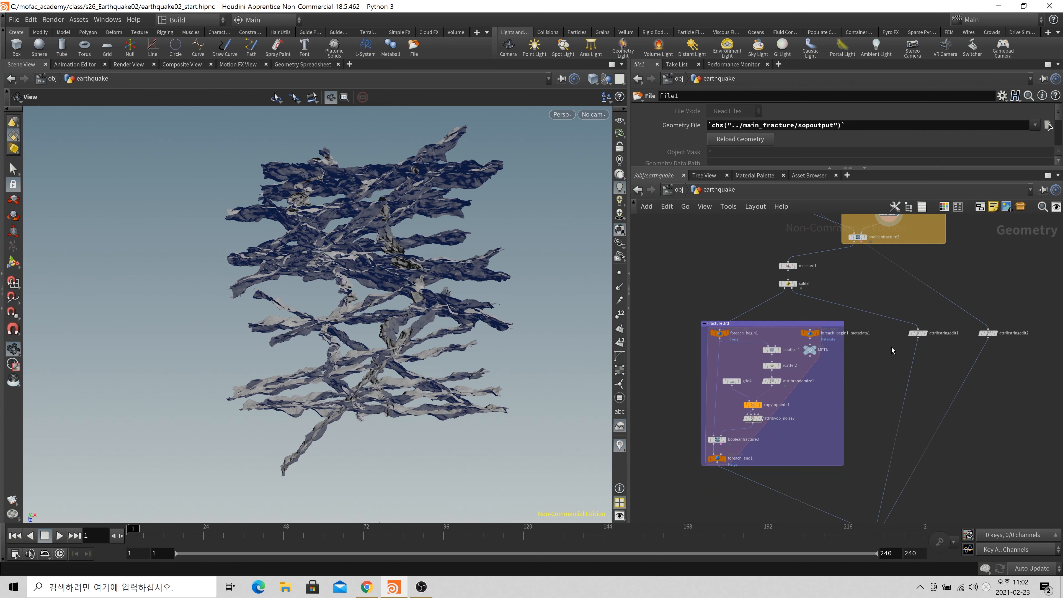
mouse_move(795, 284)
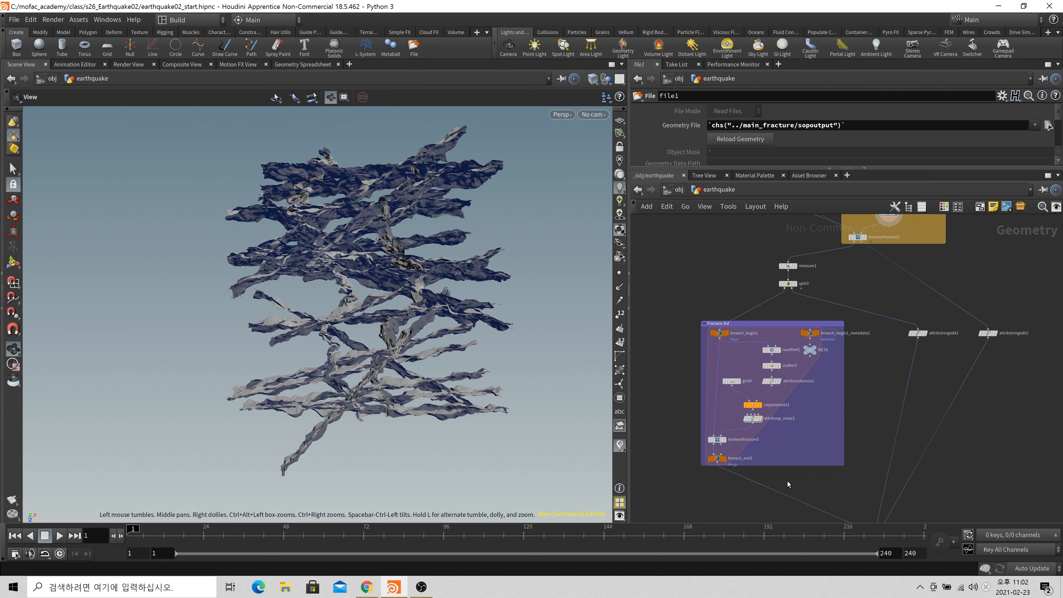
scroll(960, 340, down, 2)
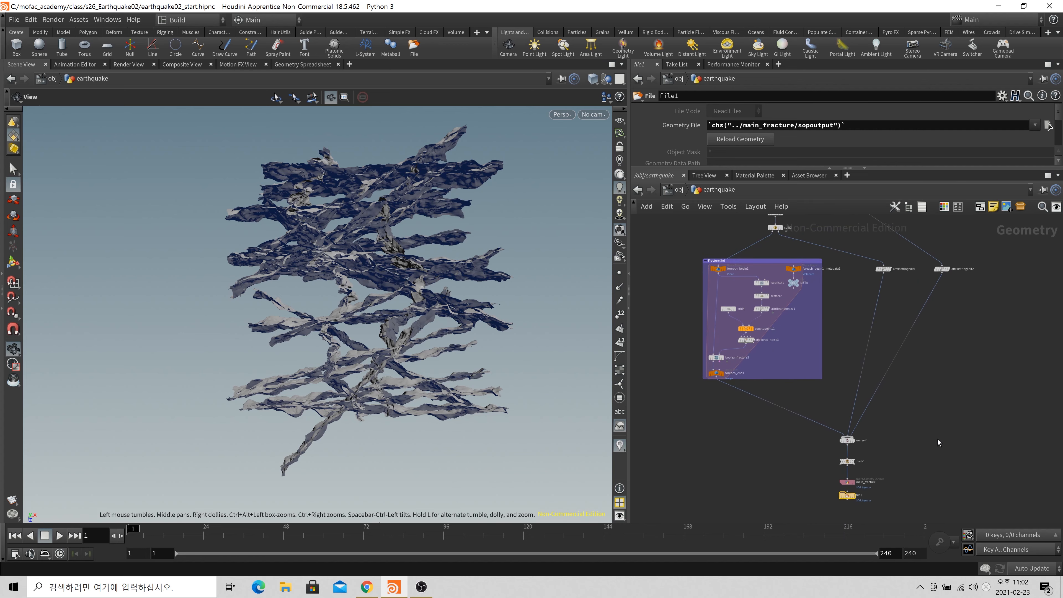
middle_drag(891, 449, 886, 389)
scroll(884, 386, up, 3)
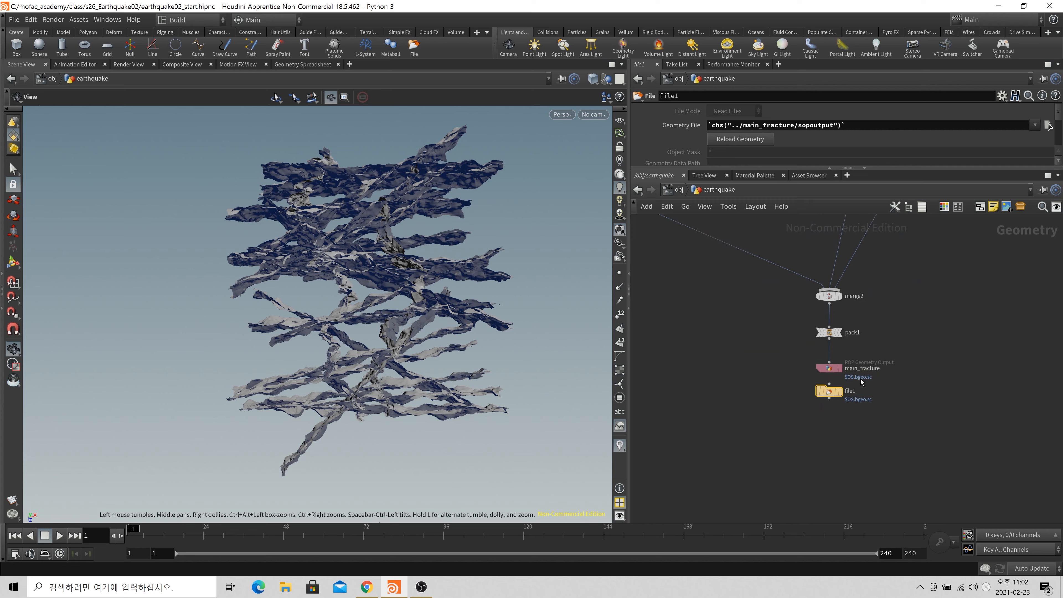
scroll(854, 381, up, 2)
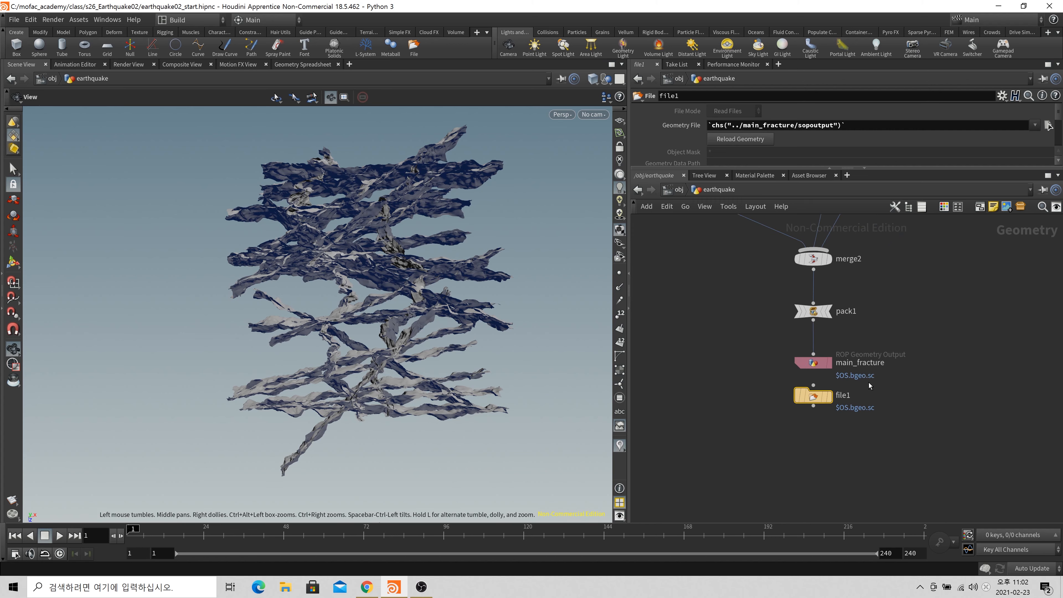
Display the cached fracture geometry from the file1 node and inspect the terrain block
click(830, 404)
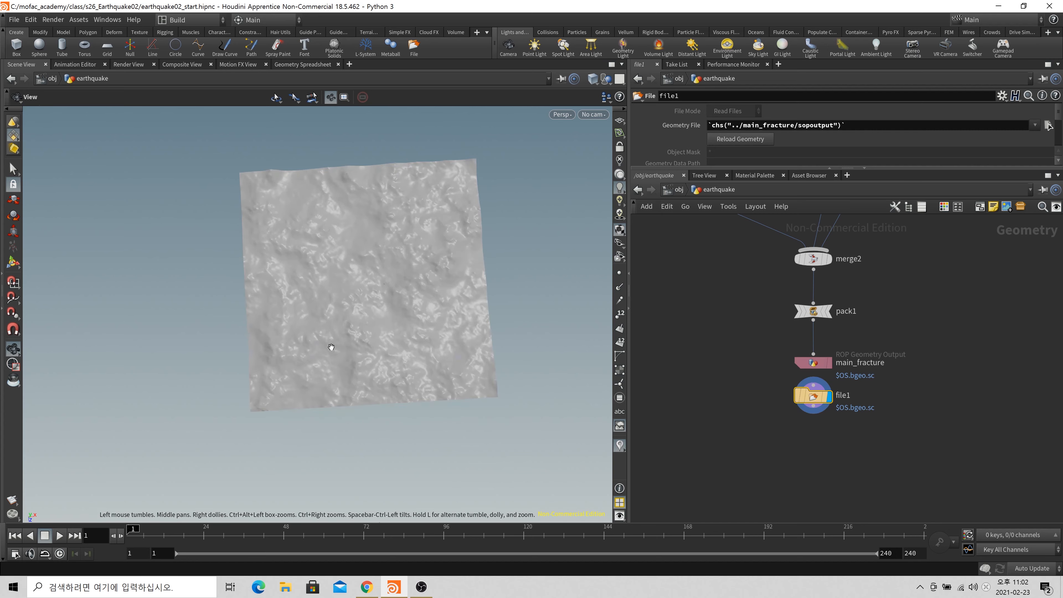
scroll(332, 347, up, 2)
drag(334, 348, 415, 329)
middle_drag(417, 329, 363, 370)
drag(363, 370, 376, 335)
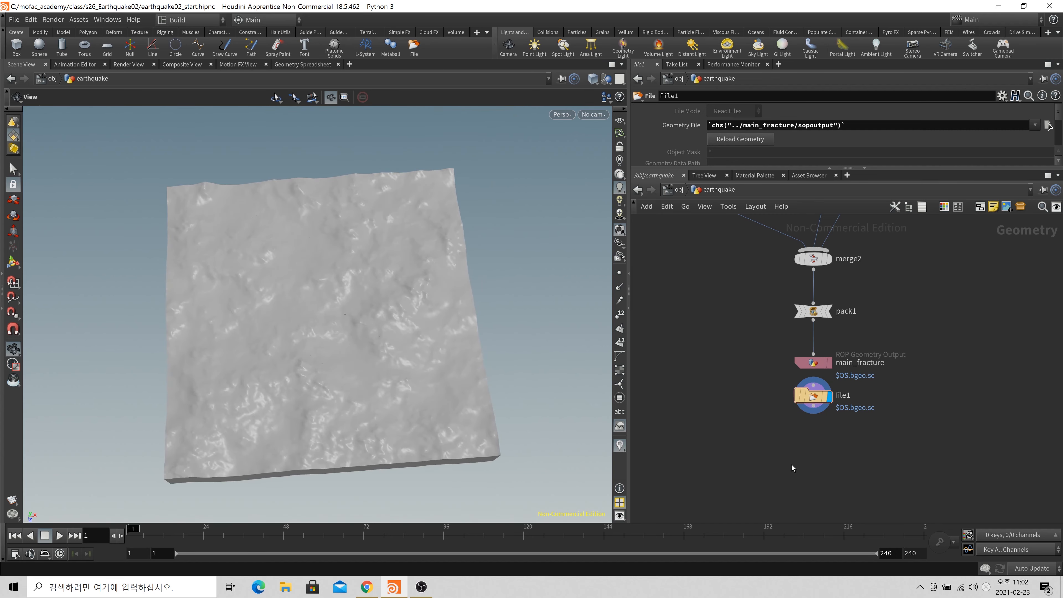
Add an Exploded View node connected to file1 and display it to inspect the separated fracture pieces
key(grave)
key(Tab)
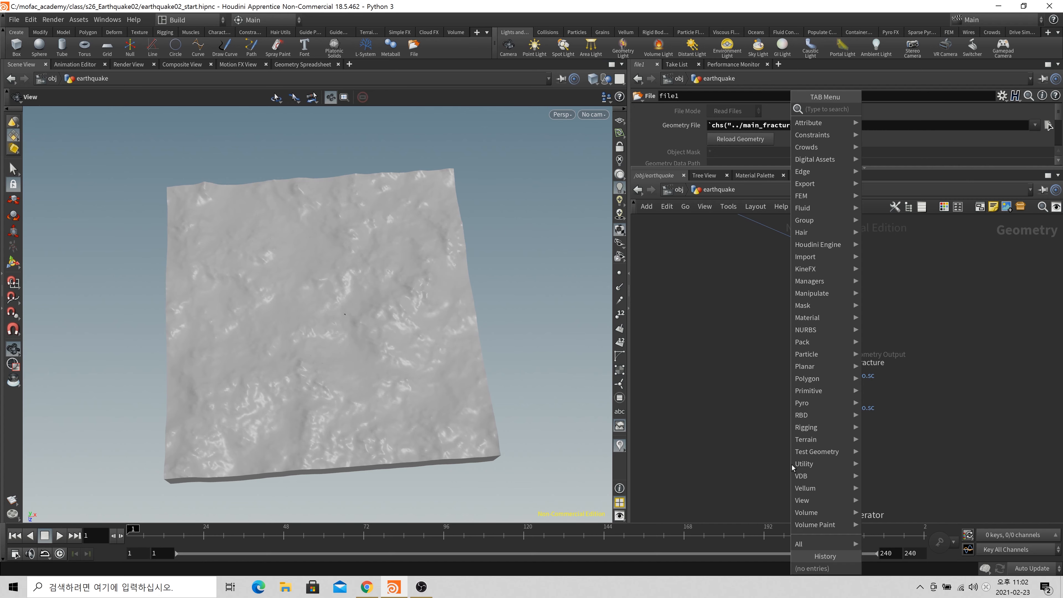
text(exploded)
key(Return)
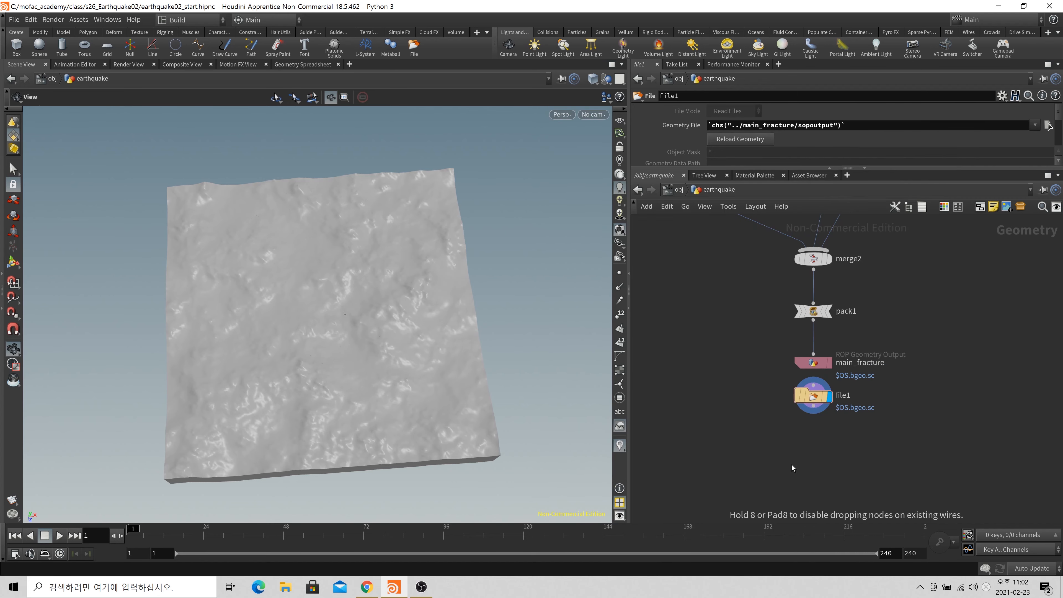
click(791, 464)
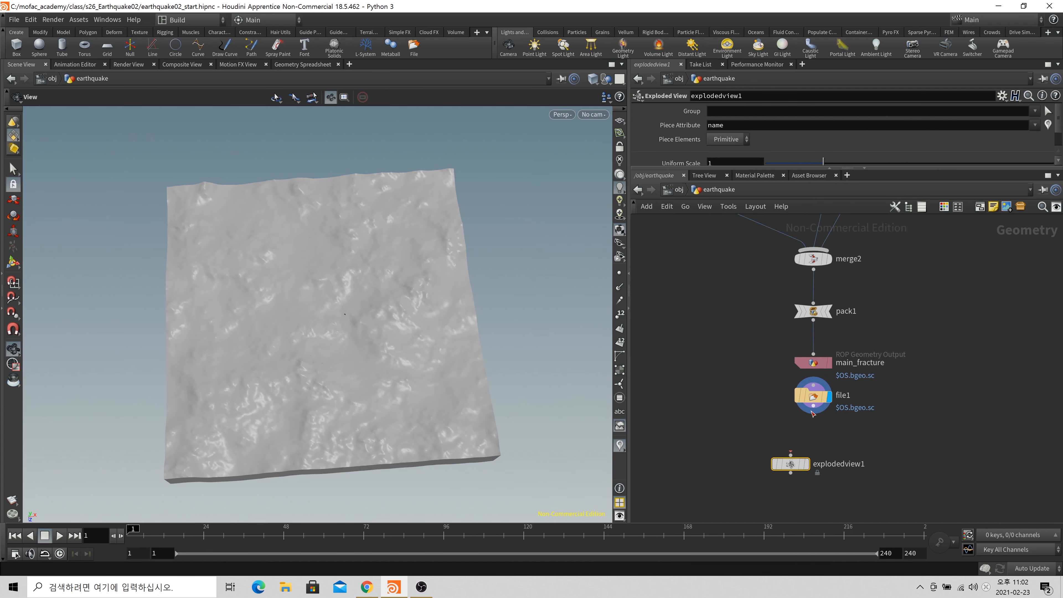
click(807, 465)
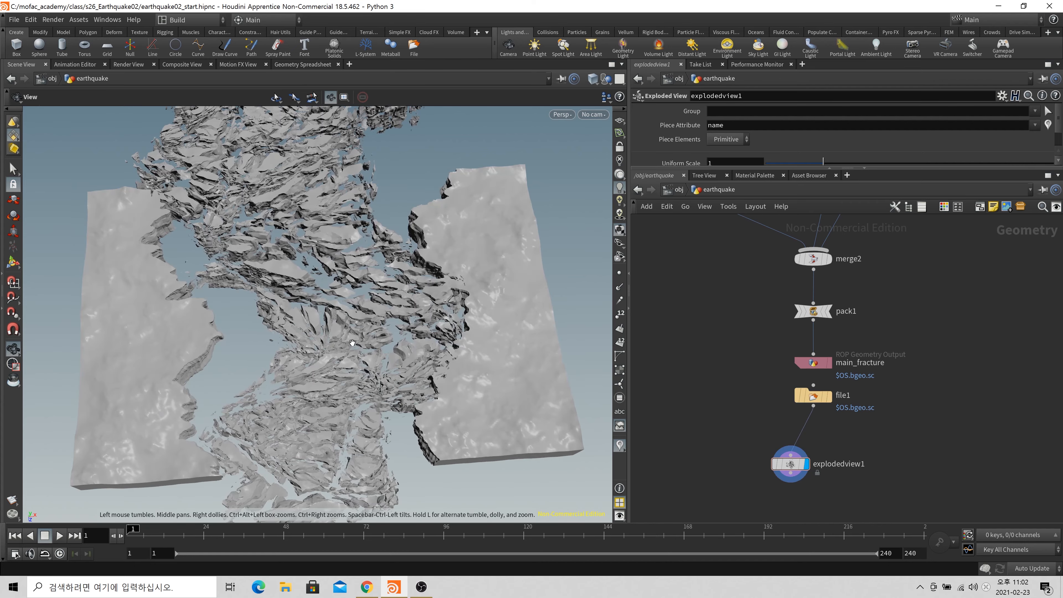
scroll(393, 360, down, 3)
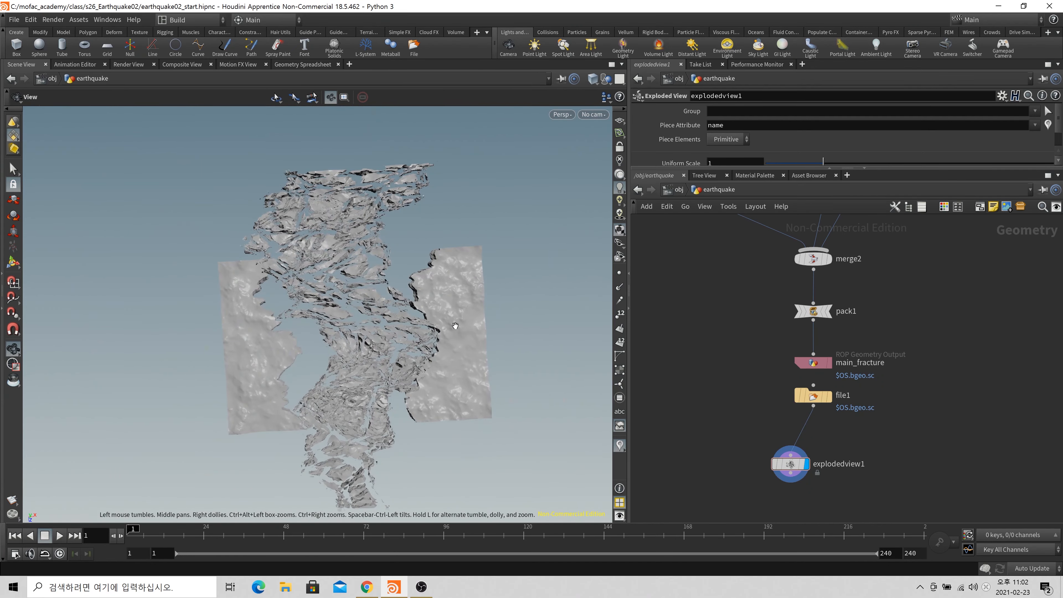
drag(456, 326, 401, 268)
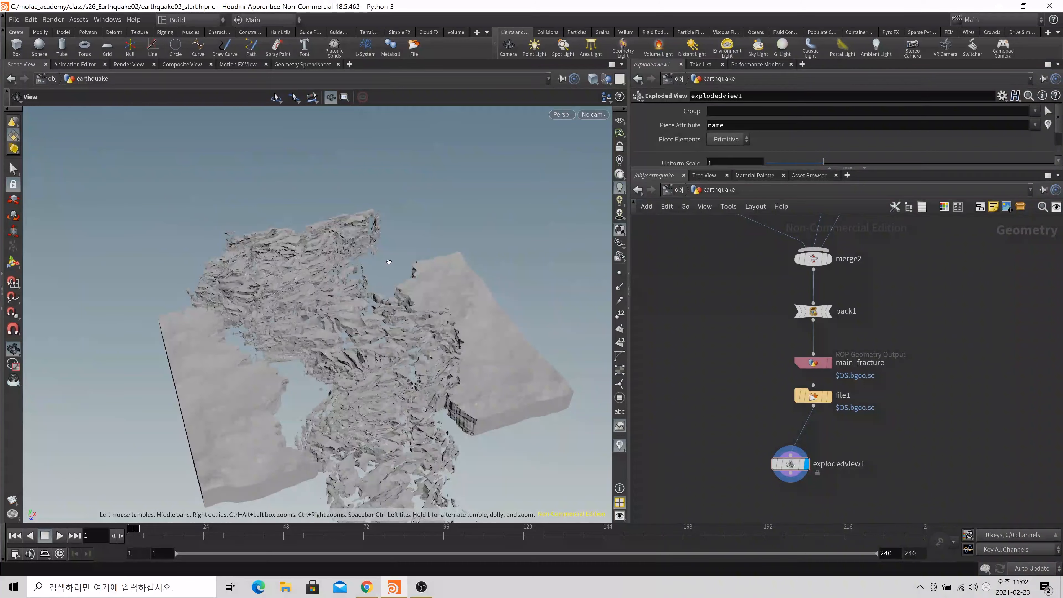
Remove the Exploded View node from the network and view the intact terrain block
click(860, 465)
key(ctrl+x)
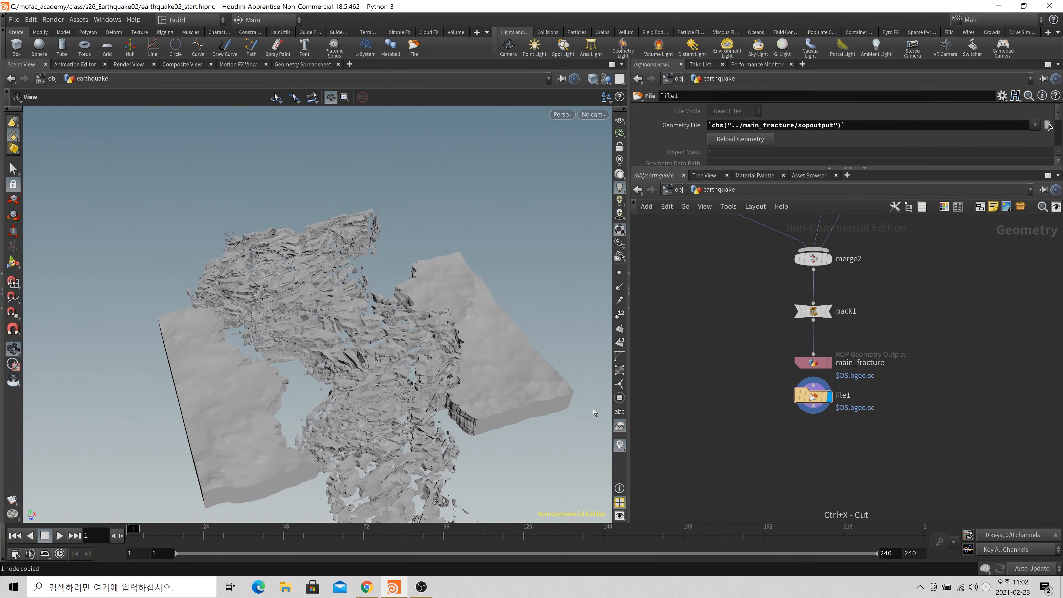
drag(452, 360, 411, 360)
scroll(418, 360, up, 4)
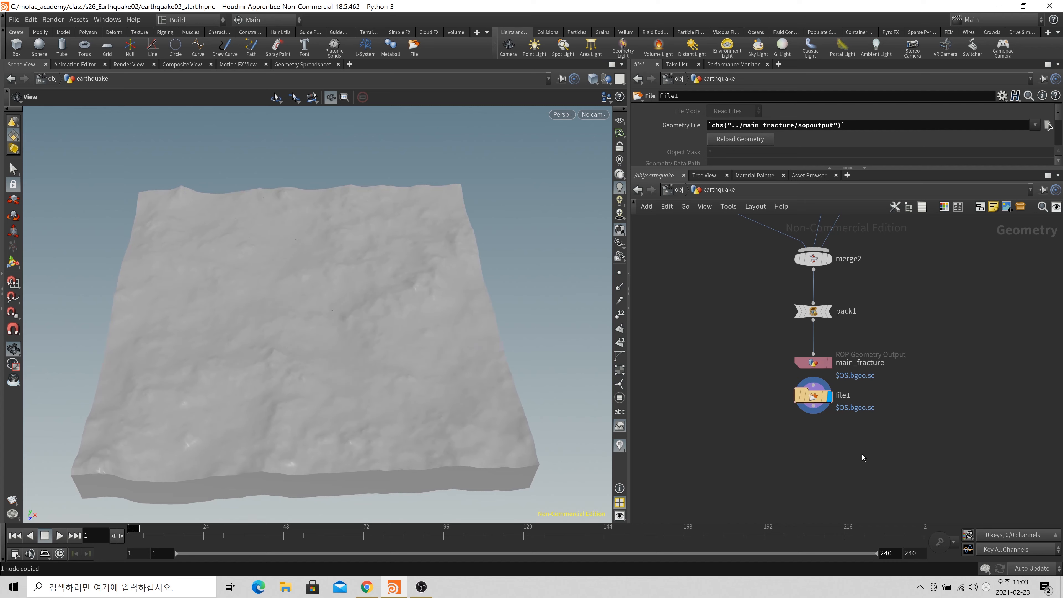
drag(441, 384, 444, 398)
Add an Exploded View node below file1, connect it to file1's output and display it
key(Tab)
key(Escape)
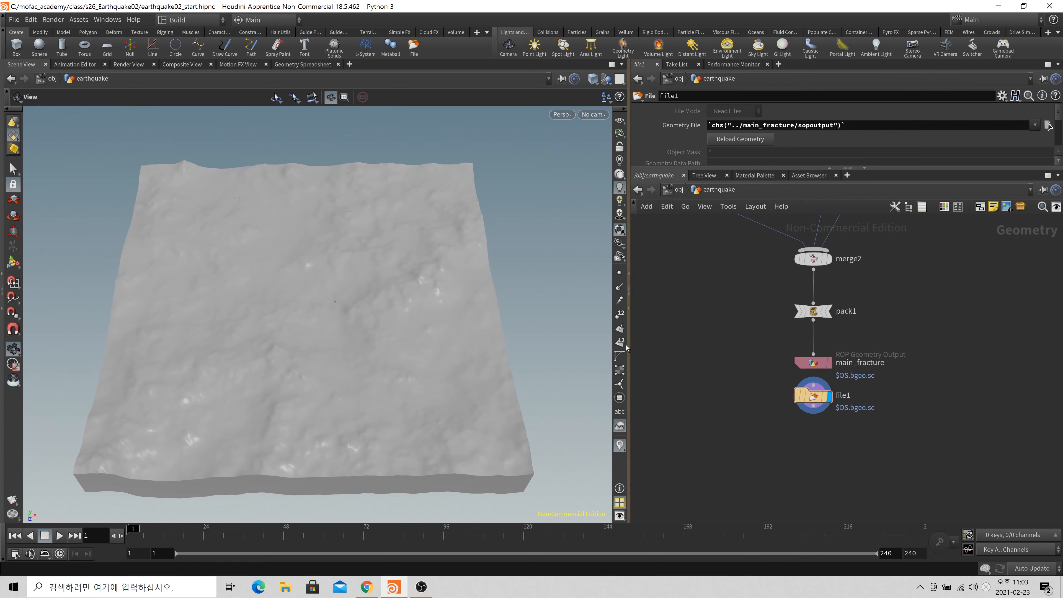
key(Tab)
text(exp)
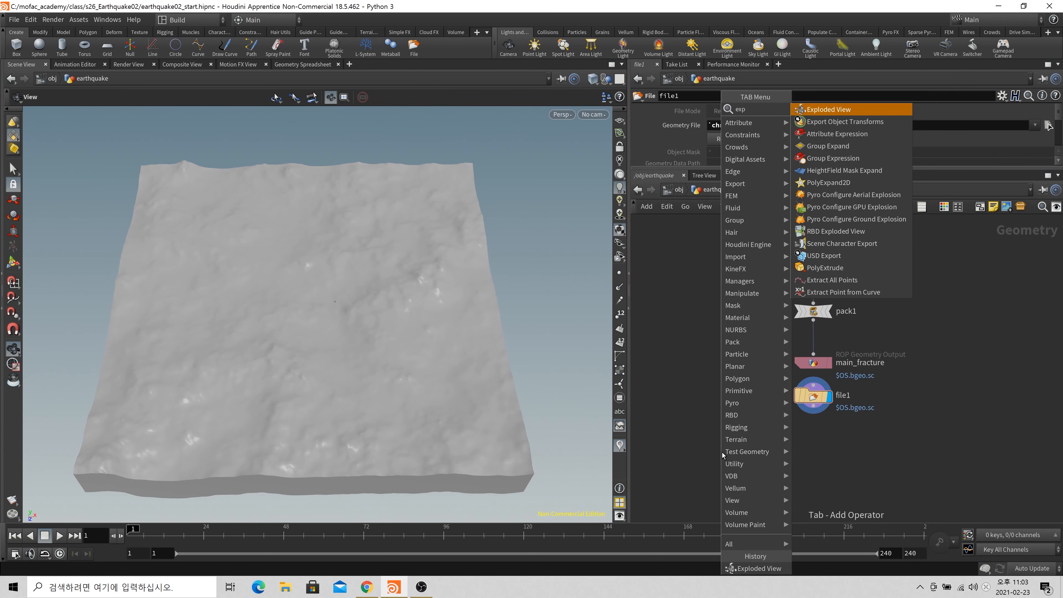
key(Return)
click(721, 452)
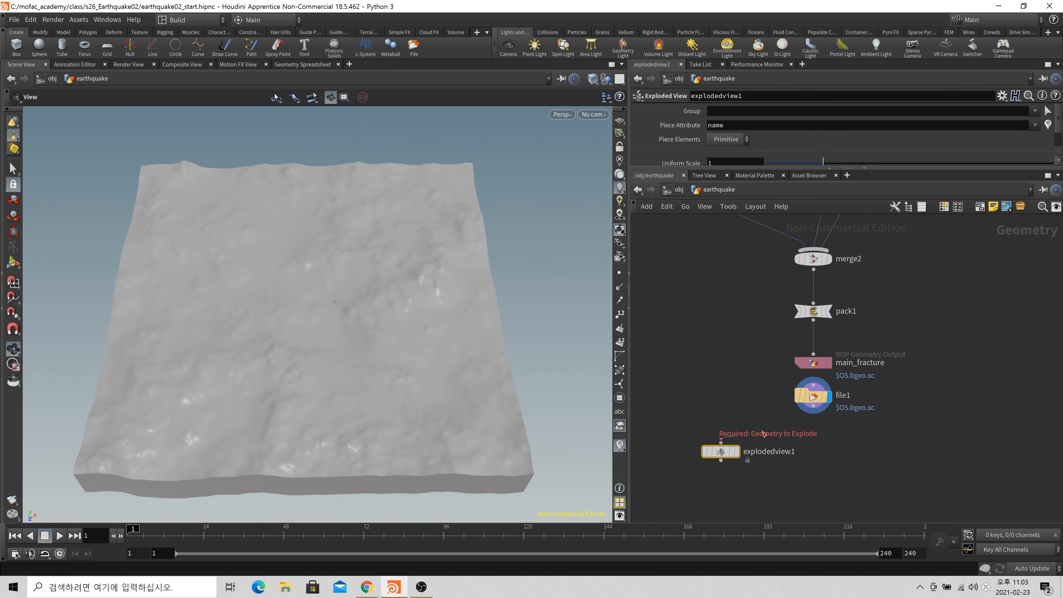
drag(762, 434, 812, 406)
click(737, 452)
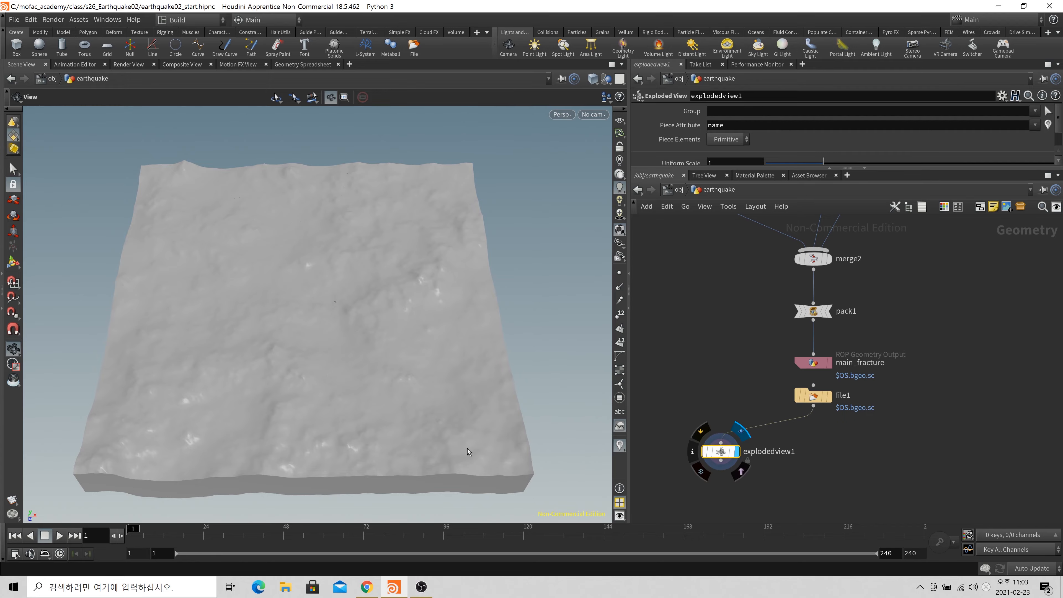
Switch the viewport to wireframe shading and inspect the exploded fracture pieces
scroll(553, 309, up, 5)
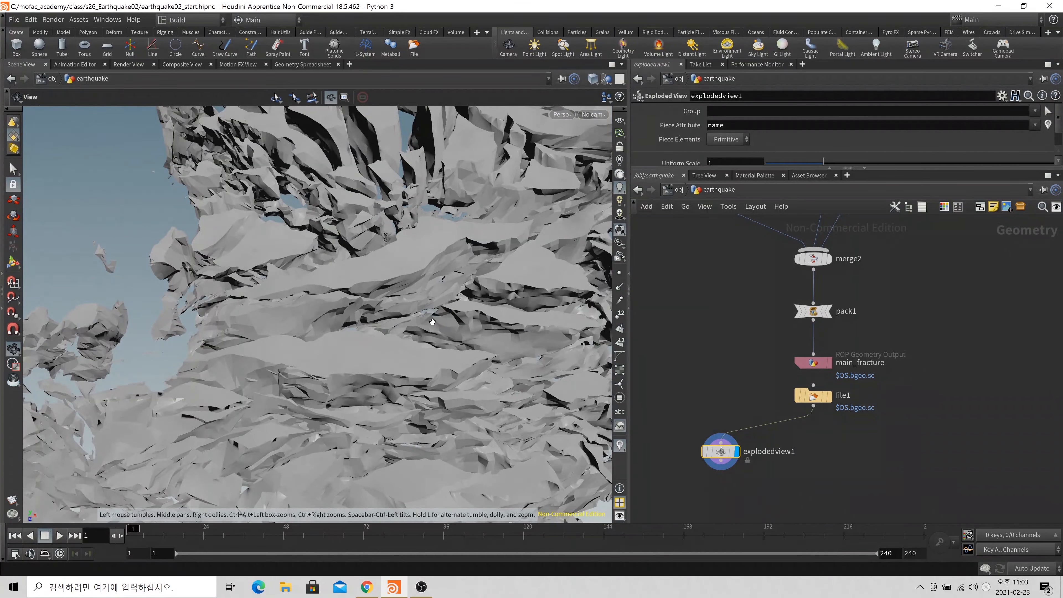
key(w)
scroll(419, 335, down, 10)
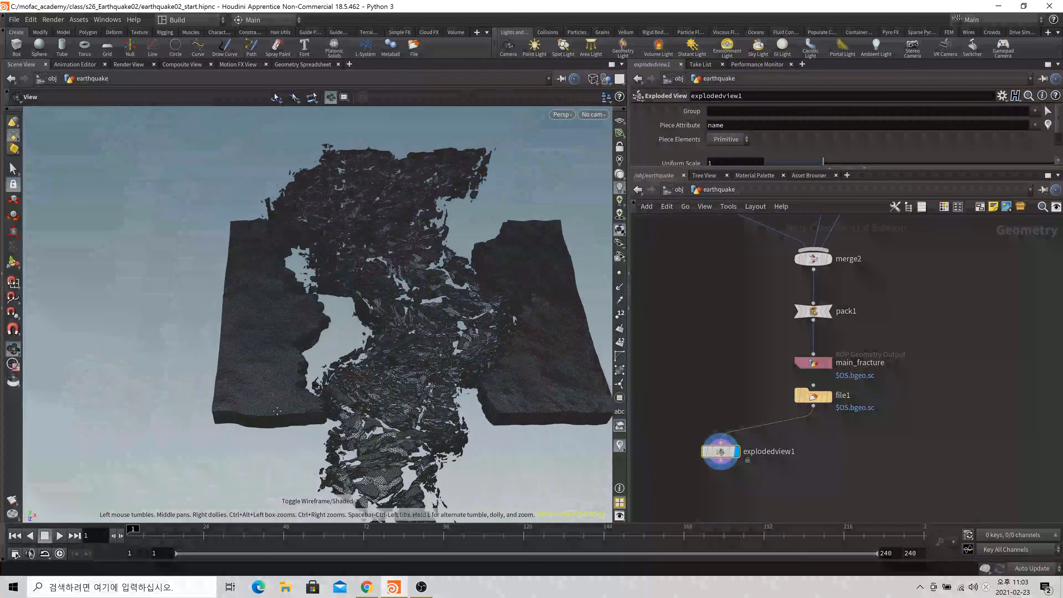
Return the viewport to shaded display and inspect the intact terrain block from the file1 node
scroll(309, 412, up, 4)
key(w)
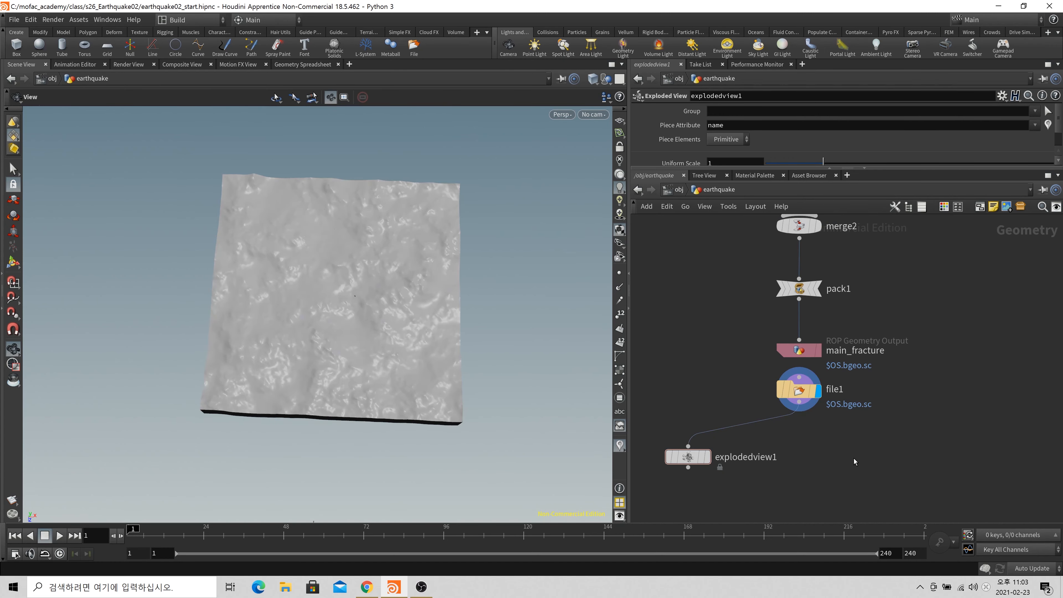
scroll(856, 457, down, 2)
middle_drag(856, 456, 886, 449)
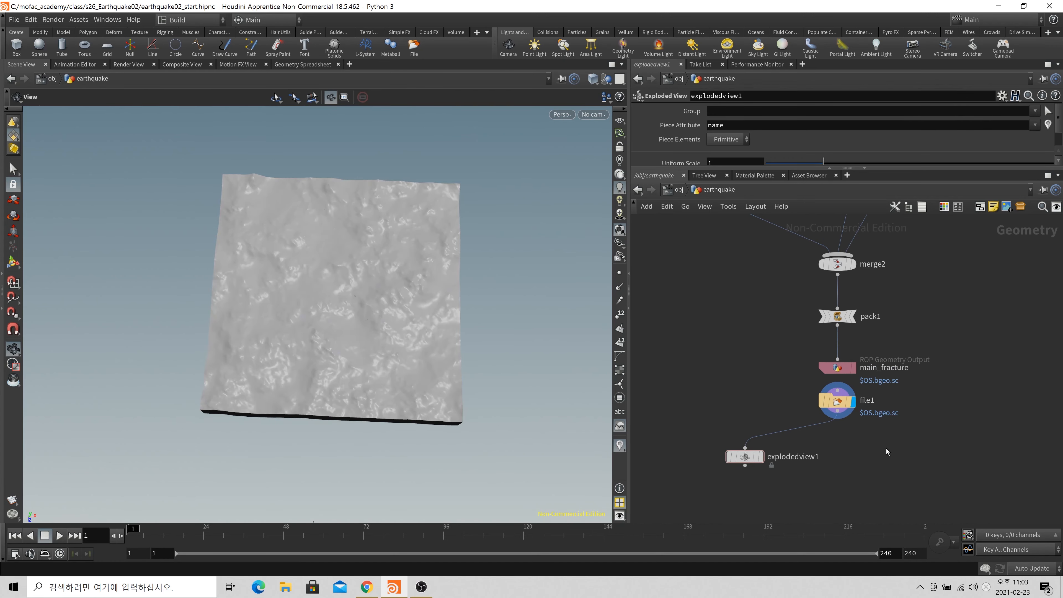
click(833, 401)
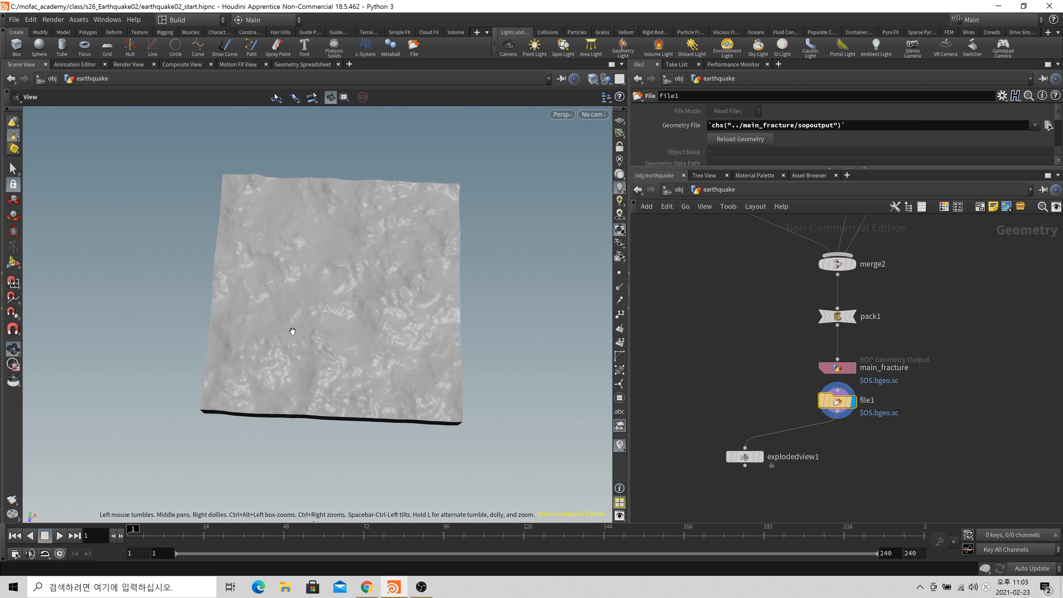
drag(376, 202, 418, 366)
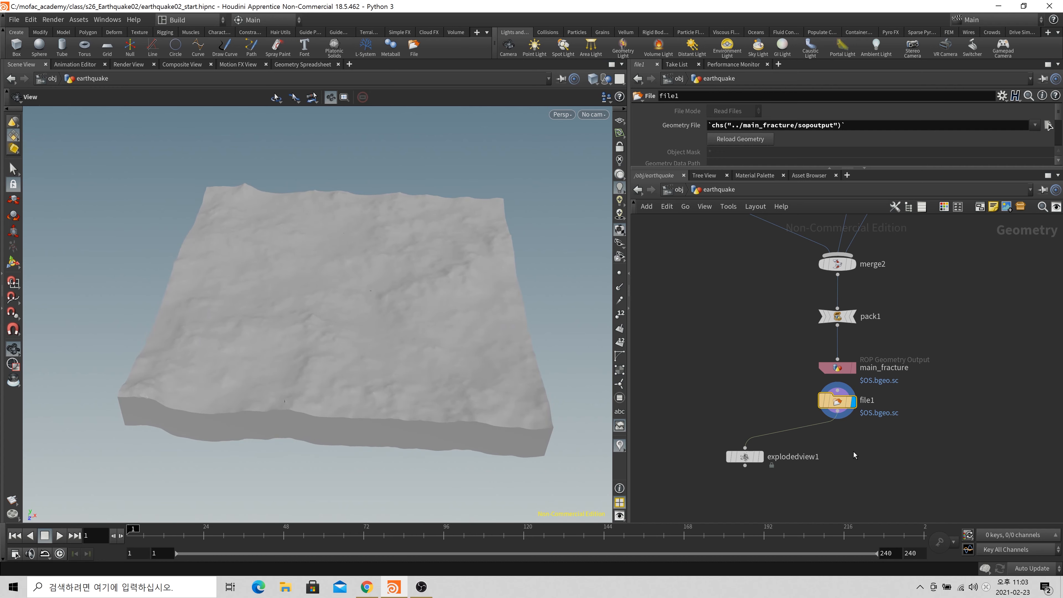
Add a Split node below file1 and connect it to file1's output
click(859, 465)
key(Tab)
text(sp)
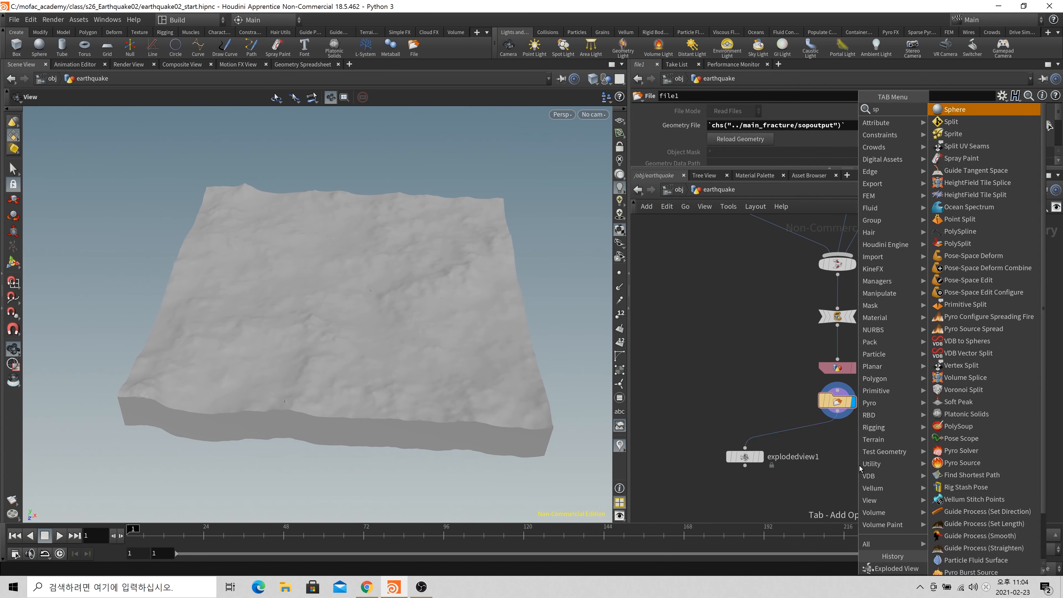
text(l)
key(Return)
click(859, 466)
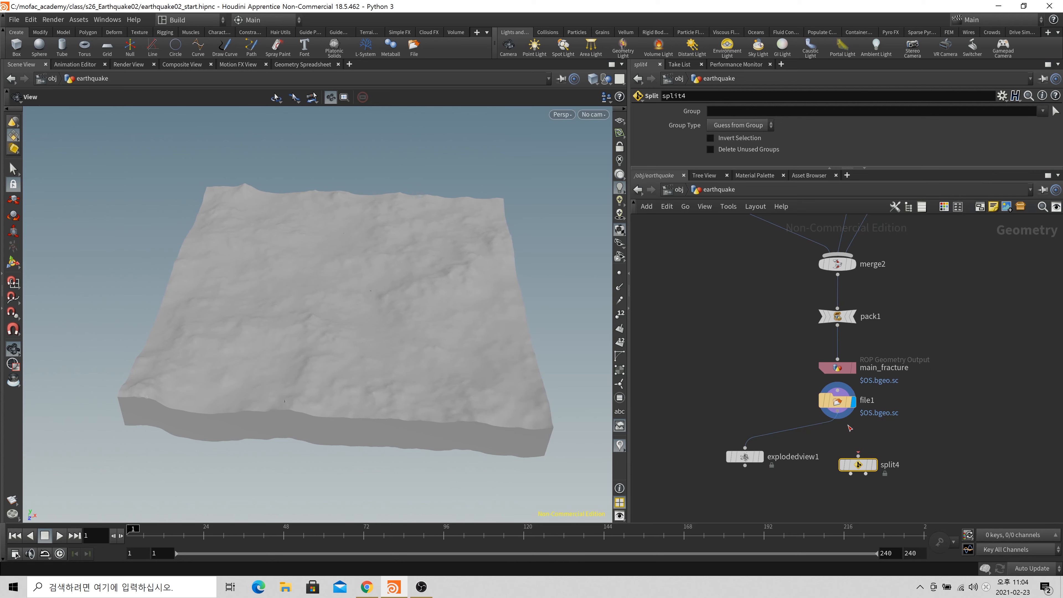
drag(837, 412, 840, 459)
Check the renaming pattern that attribstringedit2 applies to the piece names
scroll(886, 359, down, 3)
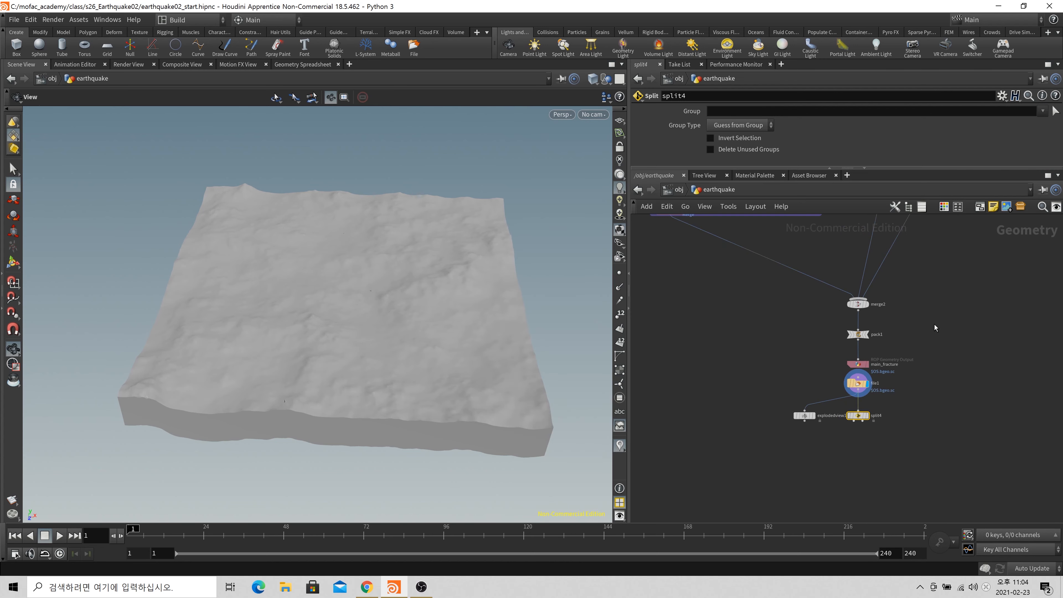
middle_drag(934, 324, 814, 477)
middle_drag(904, 251, 870, 336)
click(838, 296)
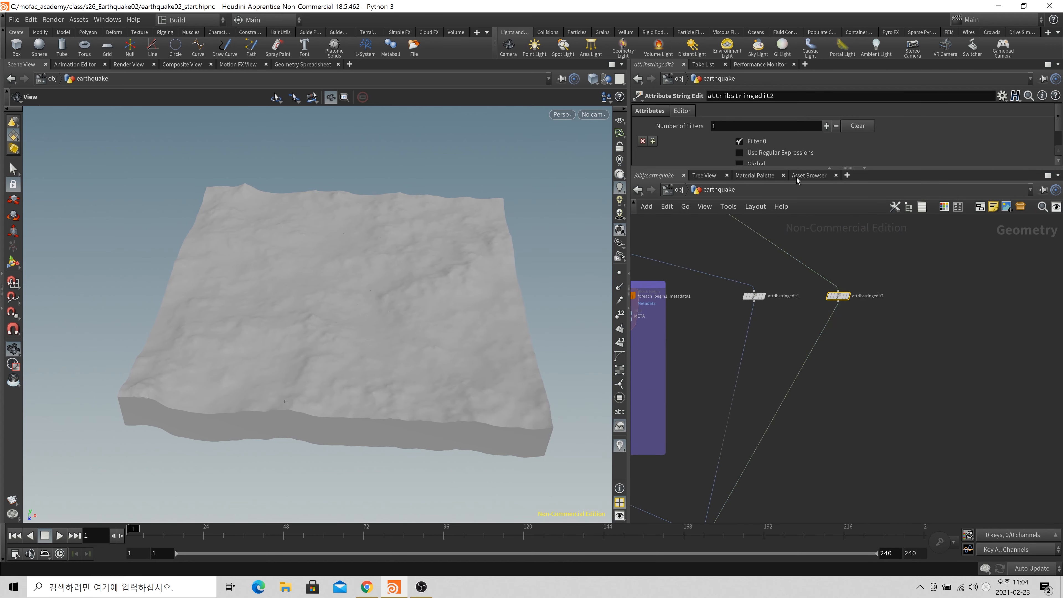
scroll(761, 150, down, 2)
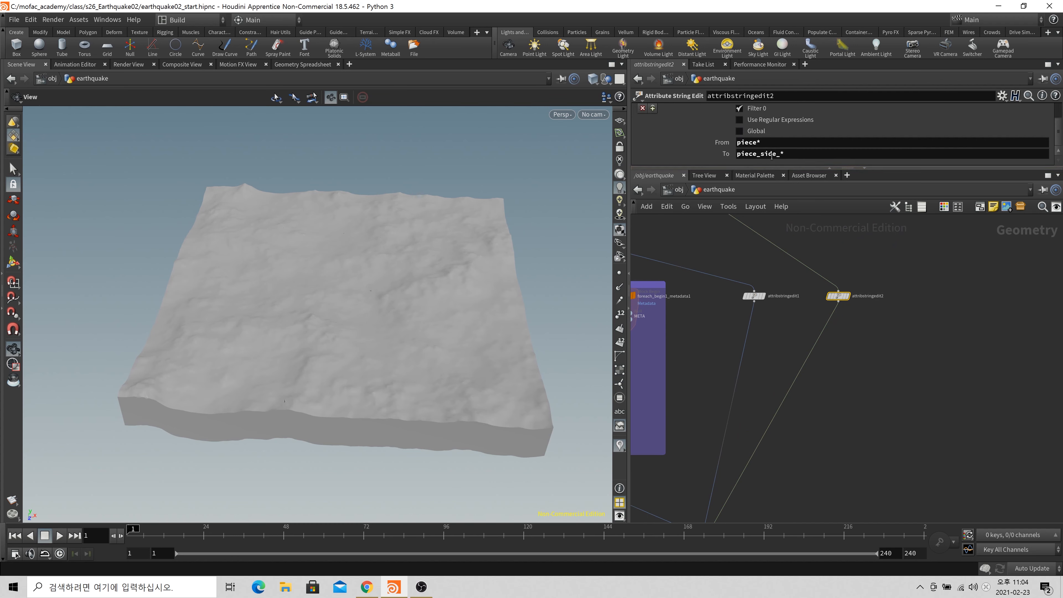
scroll(853, 417, down, 4)
middle_drag(824, 516, 768, 363)
scroll(742, 367, up, 6)
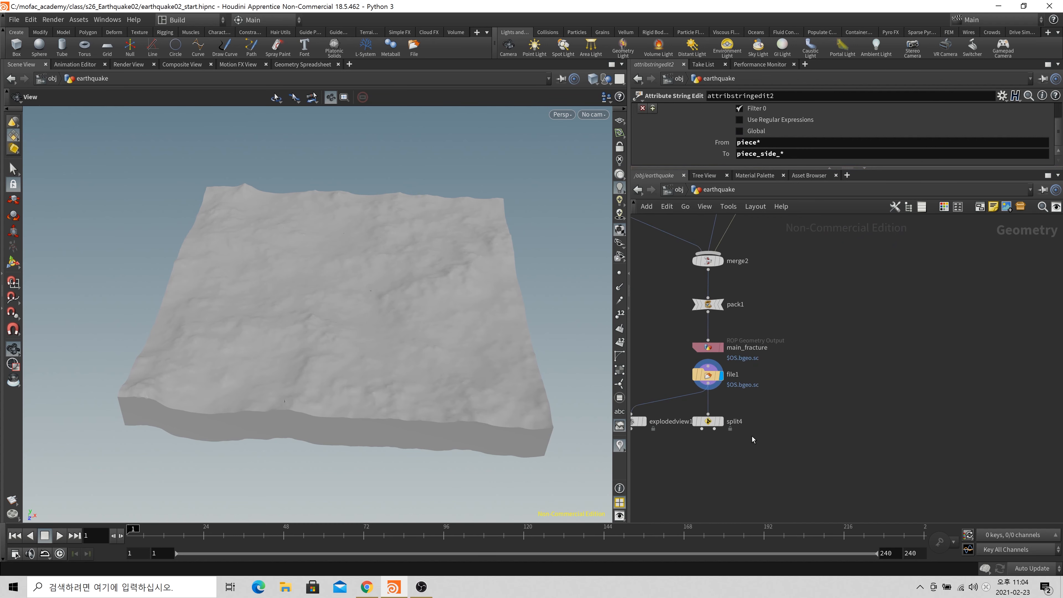
click(707, 421)
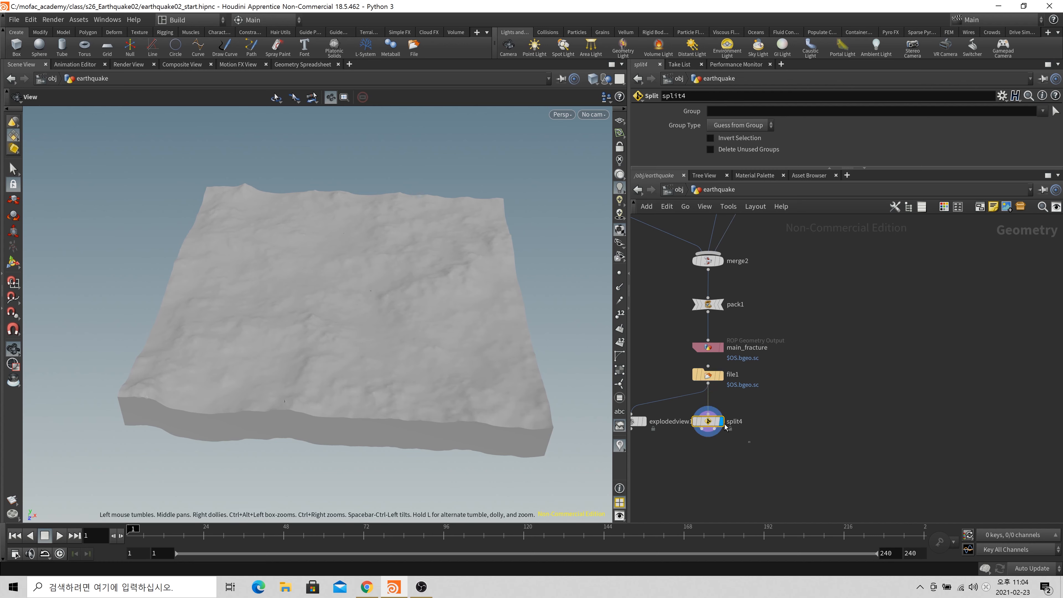
click(744, 114)
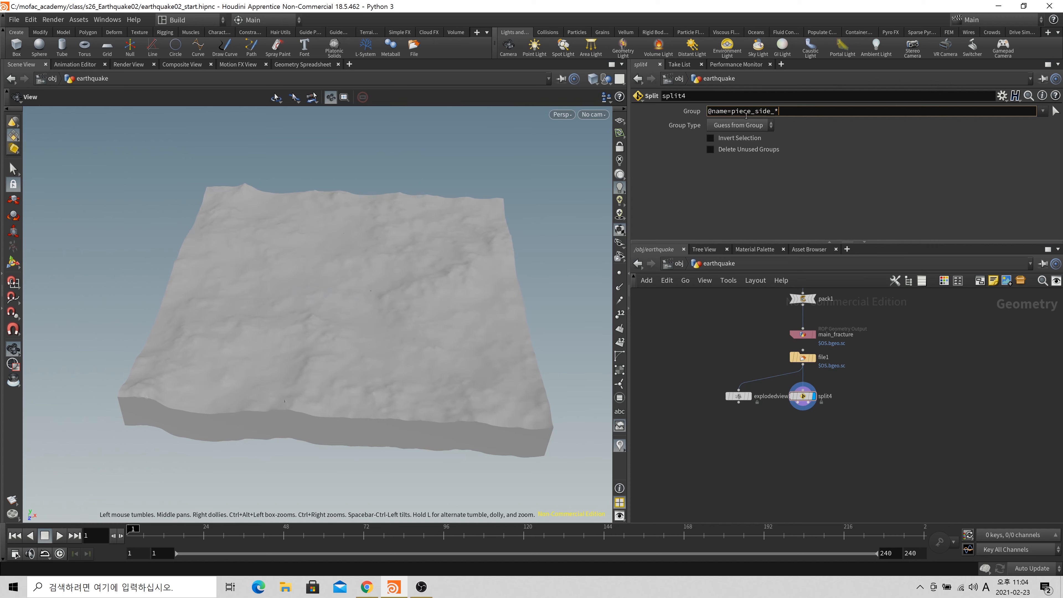
key(Return)
drag(539, 161, 532, 210)
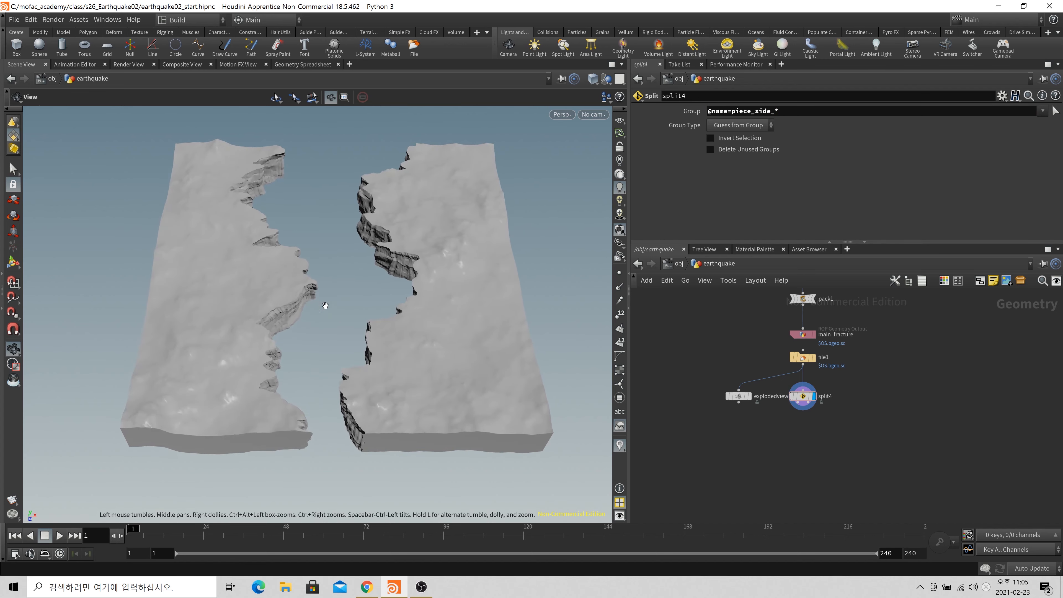
Invert the Split node's selection and inspect the middle fracture pieces in wireframe and shaded display
click(740, 139)
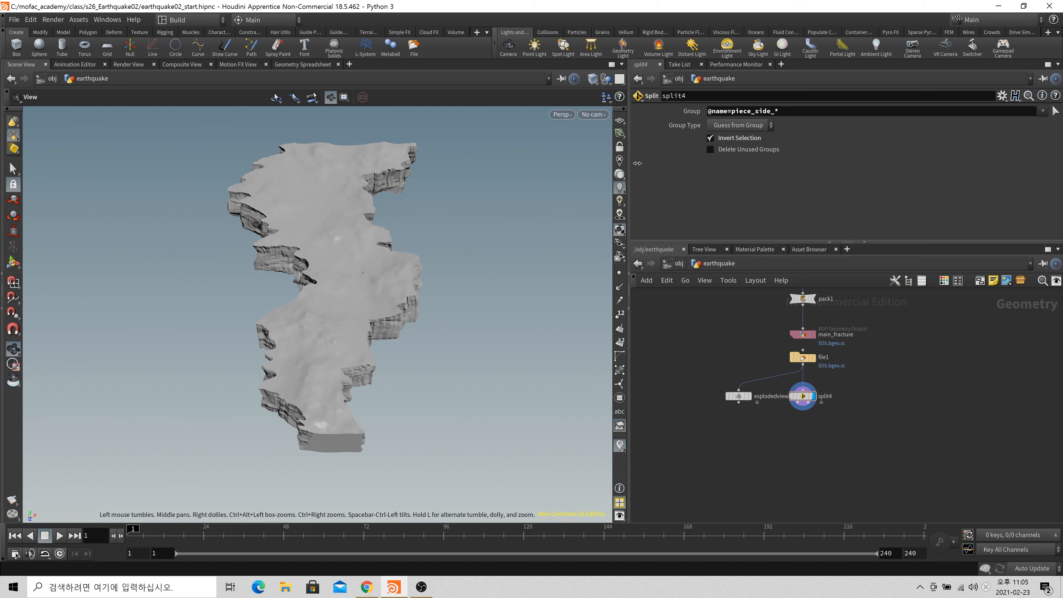
middle_drag(869, 479, 868, 472)
mouse_move(411, 404)
mouse_down()
mouse_move(396, 396)
mouse_move(402, 420)
mouse_up()
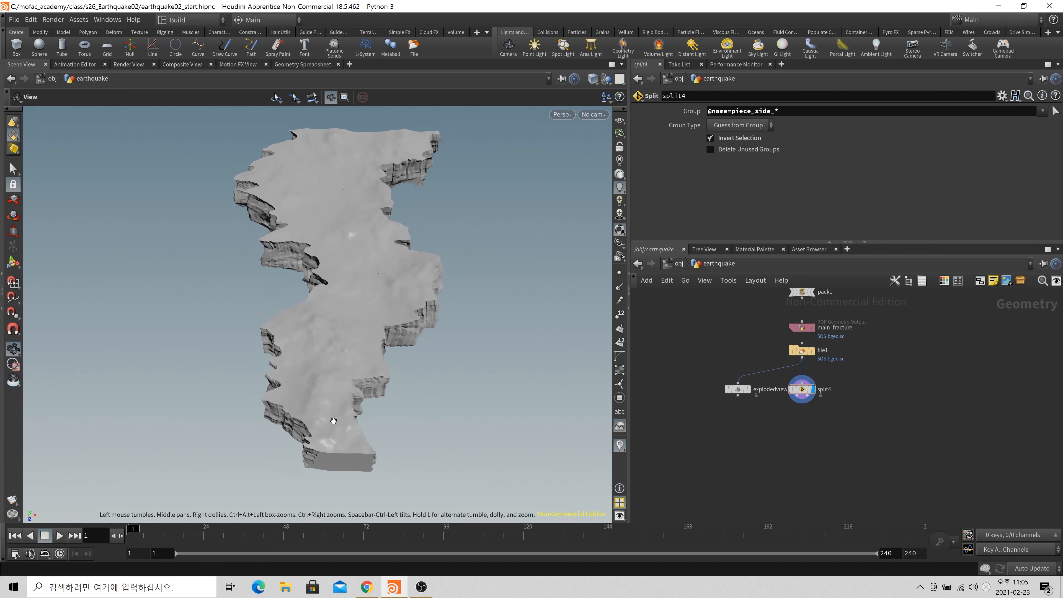
key(w)
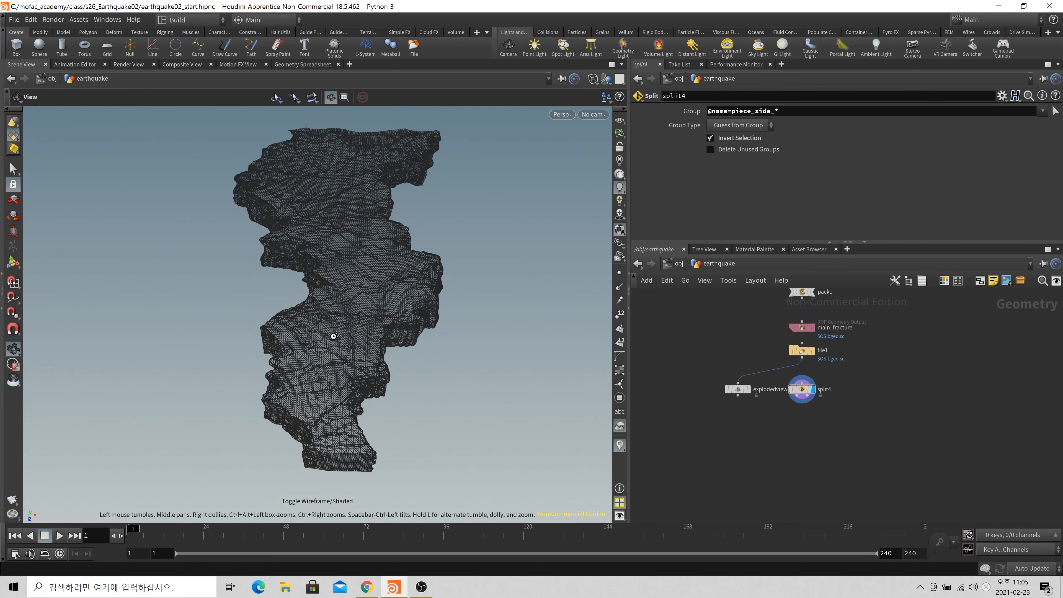
key(w)
Add a For-Each Primitive loop below split4 and connect it to split4's first output
key(Tab)
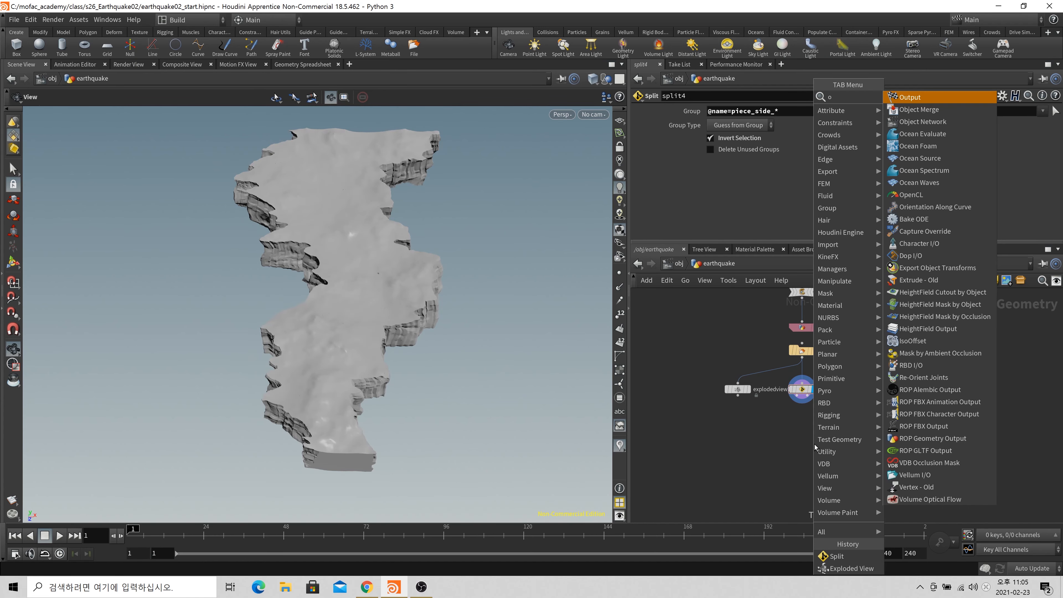
text(forea)
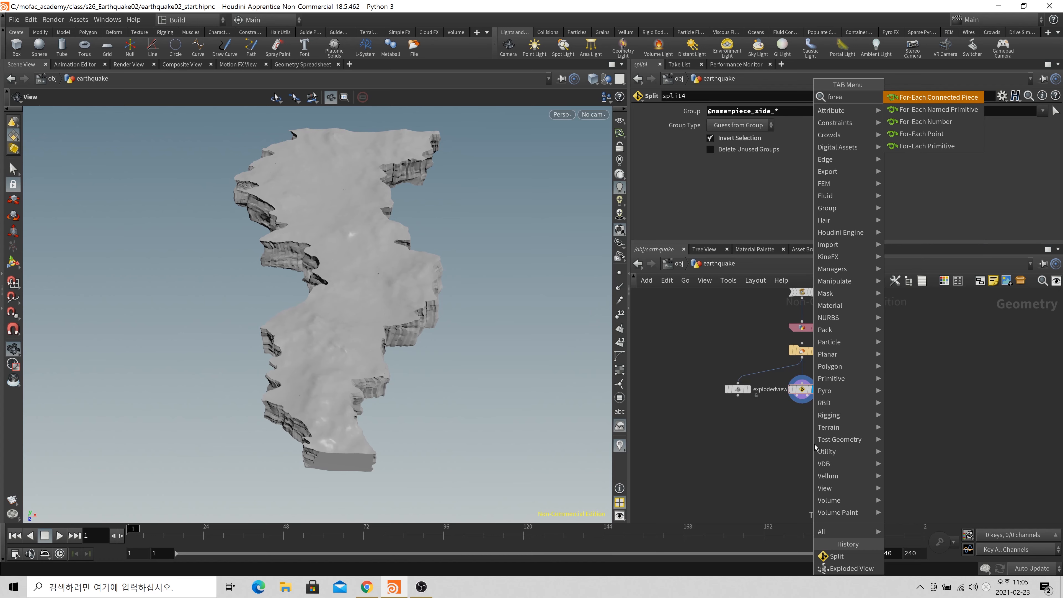
key(Down)
key(Down)
key(Down)
key(Down)
key(Return)
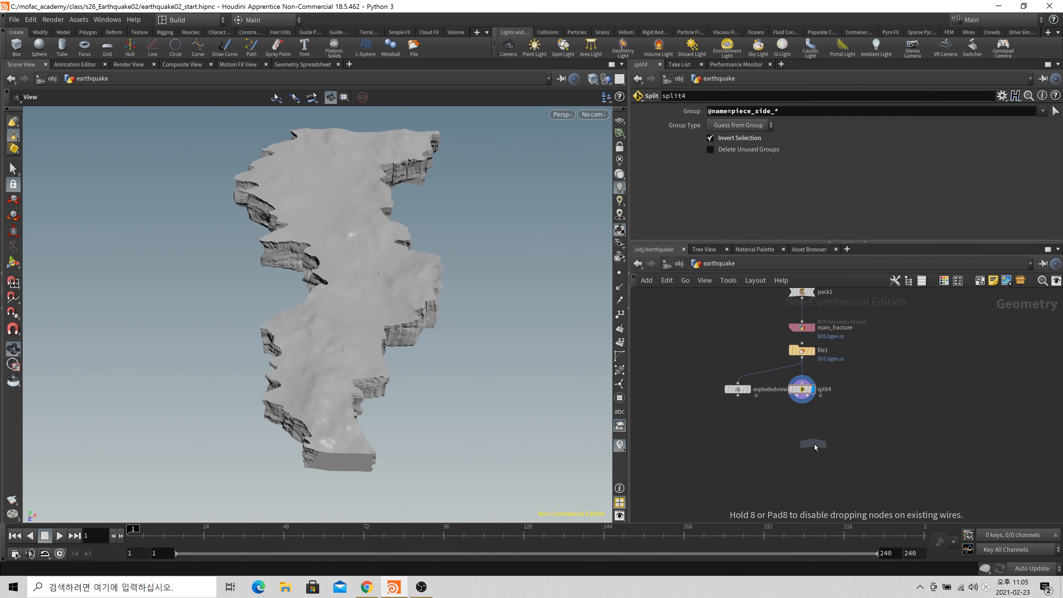
drag(797, 395, 813, 438)
middle_drag(860, 455, 894, 422)
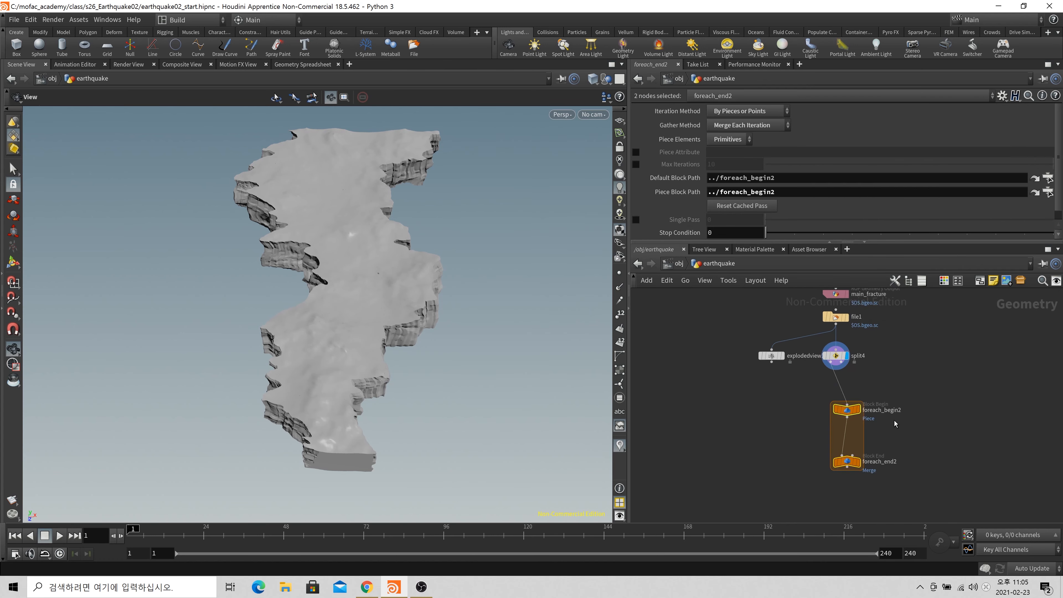
Display foreach_end2 with Single Pass enabled and spread the loop's begin and end nodes apart
click(857, 462)
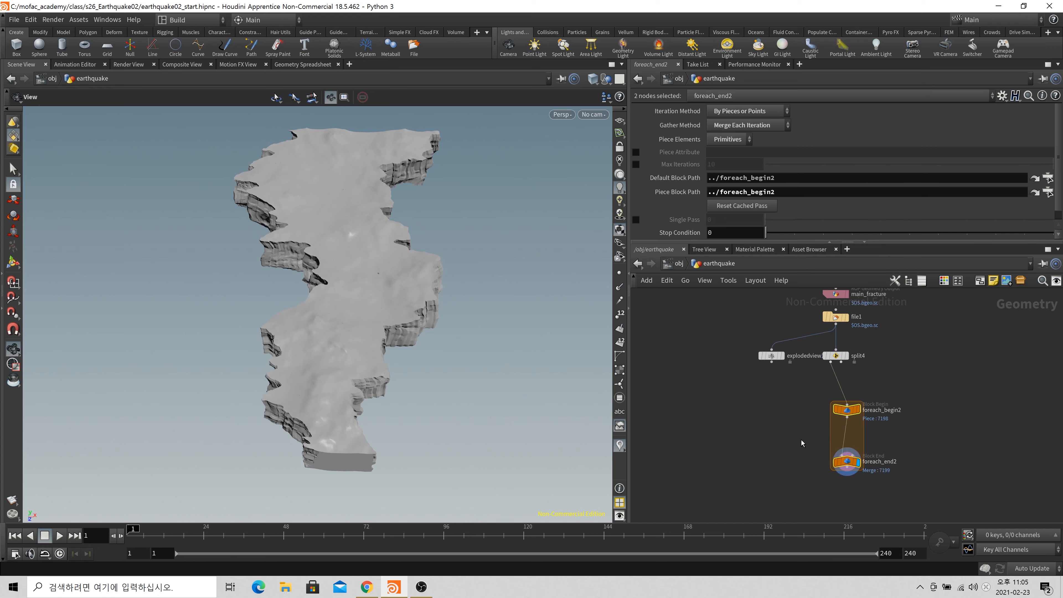
click(636, 219)
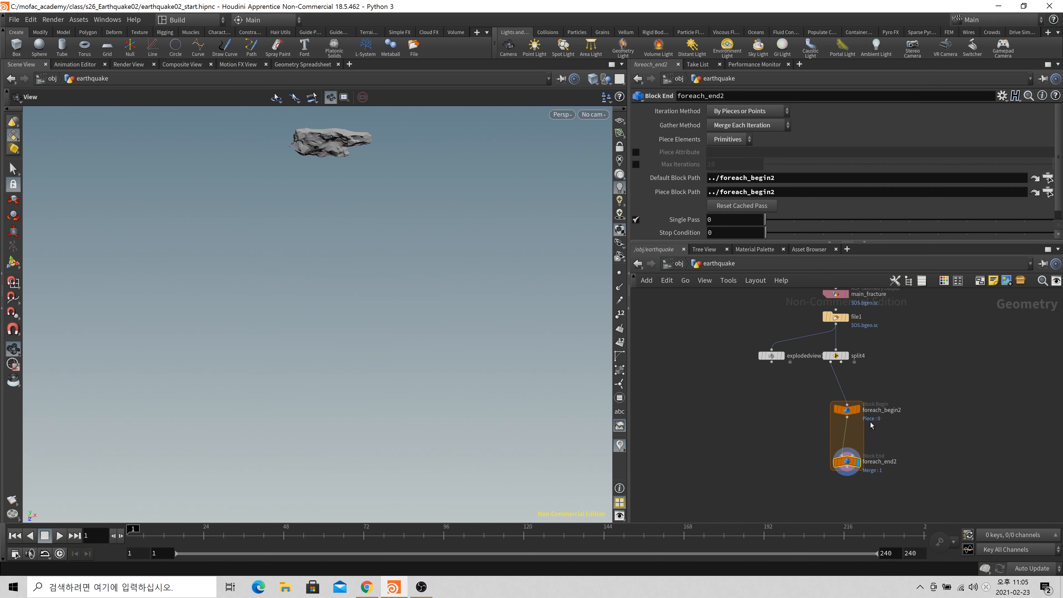
drag(909, 482, 832, 401)
drag(846, 410, 806, 405)
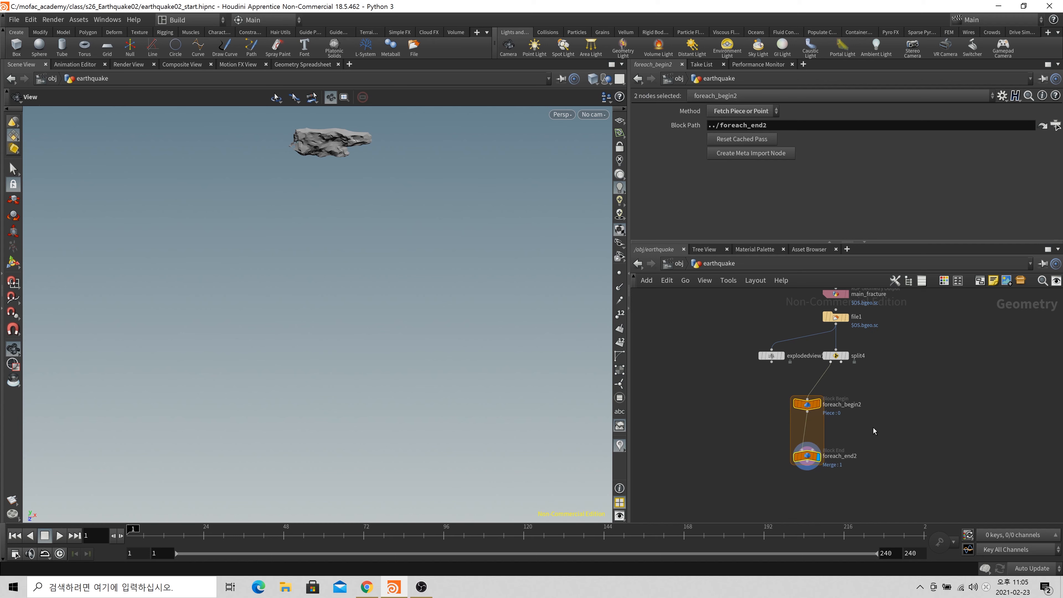
click(872, 427)
drag(805, 453, 805, 486)
middle_drag(869, 448, 870, 416)
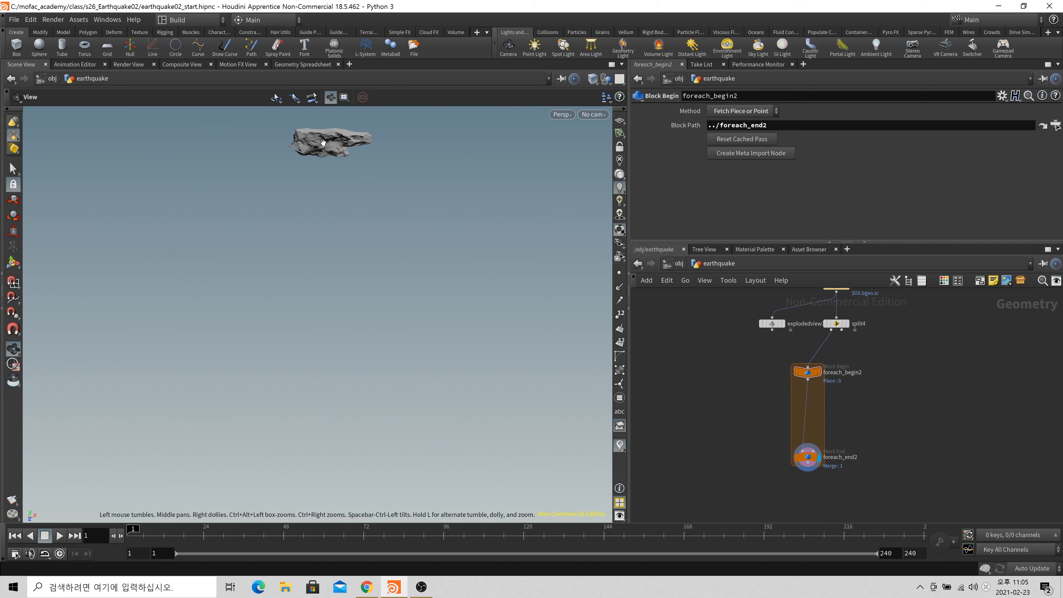
Insert an Unpack node directly after foreach_begin2 inside the loop and display it
key(w)
key(w)
key(Tab)
text(unp)
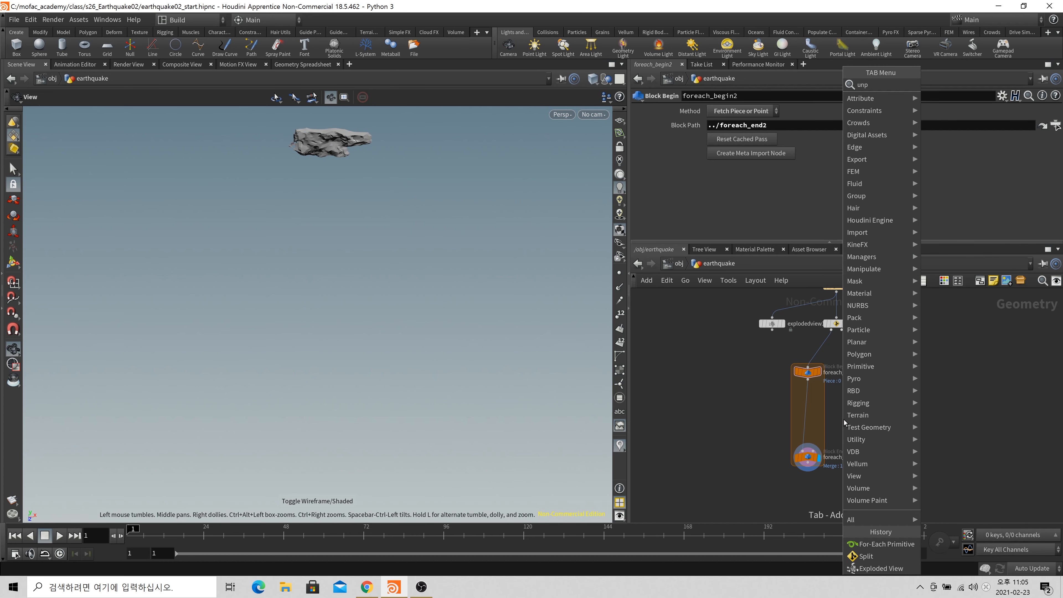
key(Return)
click(843, 420)
drag(843, 421, 798, 399)
middle_click(811, 379)
click(820, 401)
middle_drag(836, 431, 846, 419)
drag(821, 449, 820, 503)
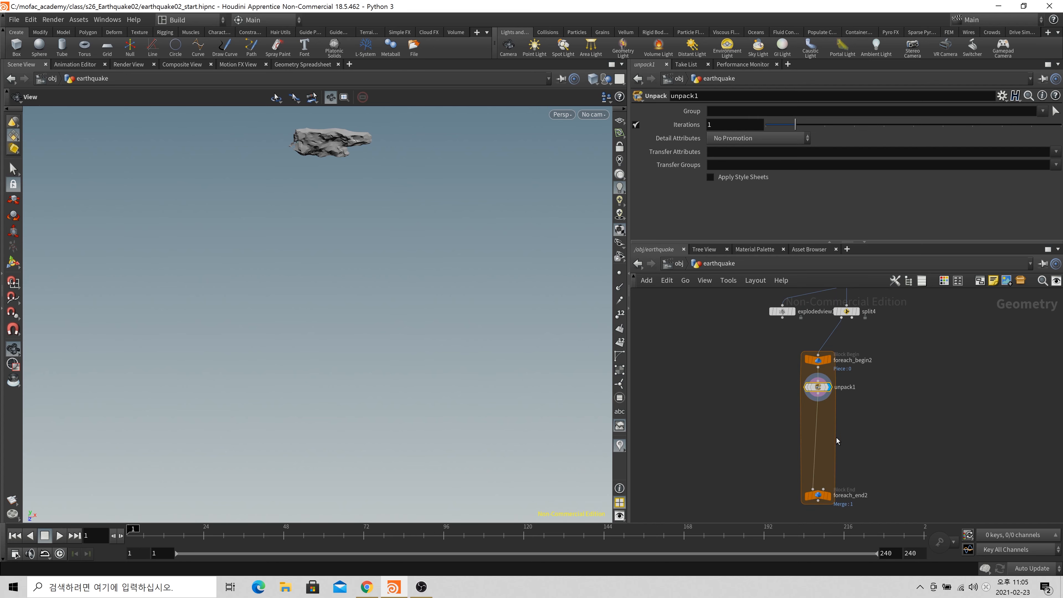
Insert a PolyReduce node between unpack1 and foreach_end2 and display it
key(Tab)
text(polyex)
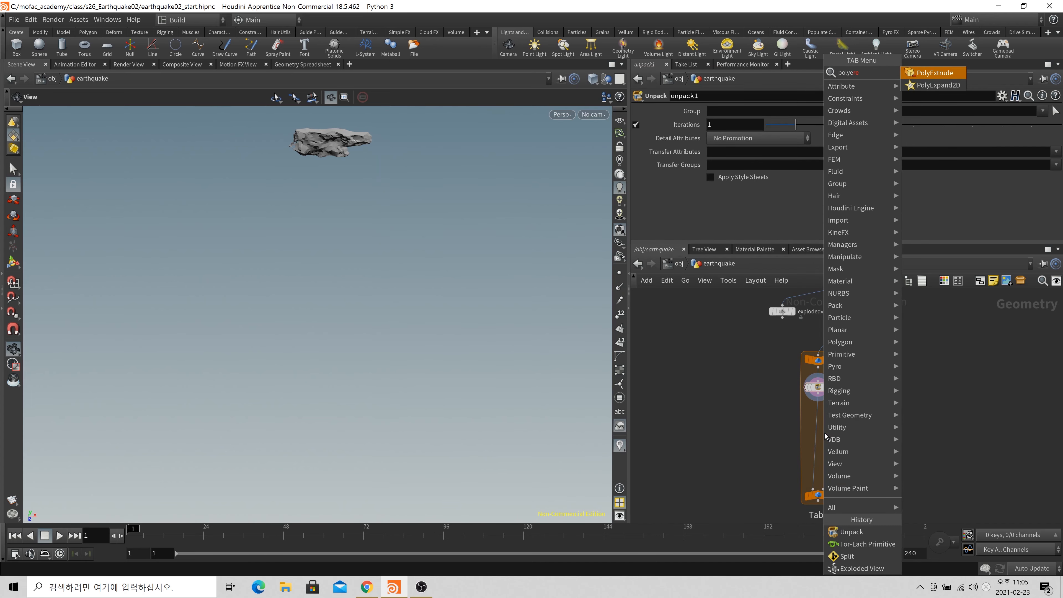
key(BackSpace)
key(BackSpace)
key(BackSpace)
key(BackSpace)
key(BackSpace)
key(BackSpace)
key(BackSpace)
key(BackSpace)
text(polyr)
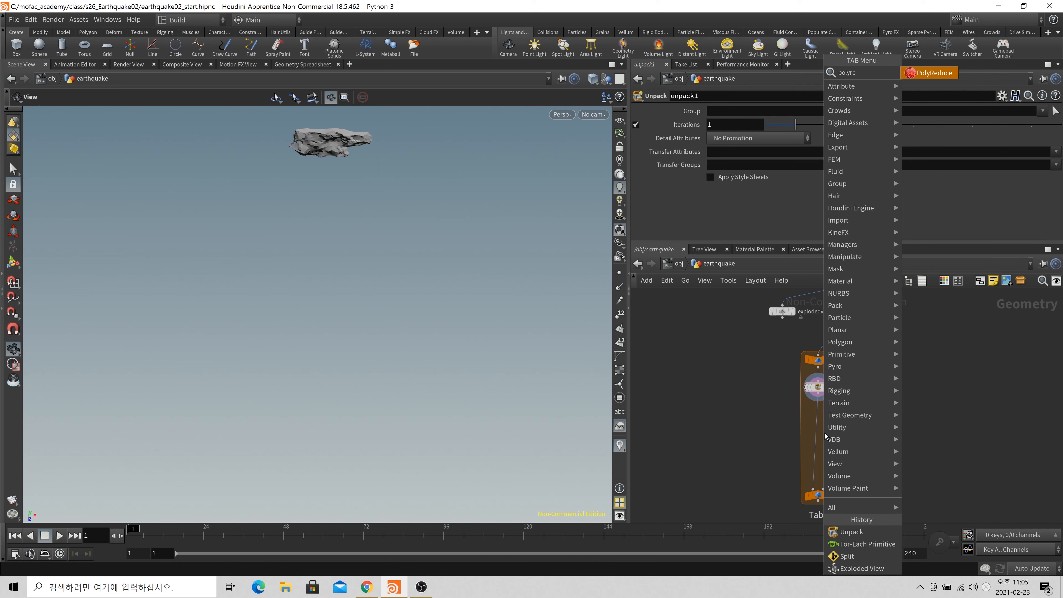
key(Return)
click(823, 432)
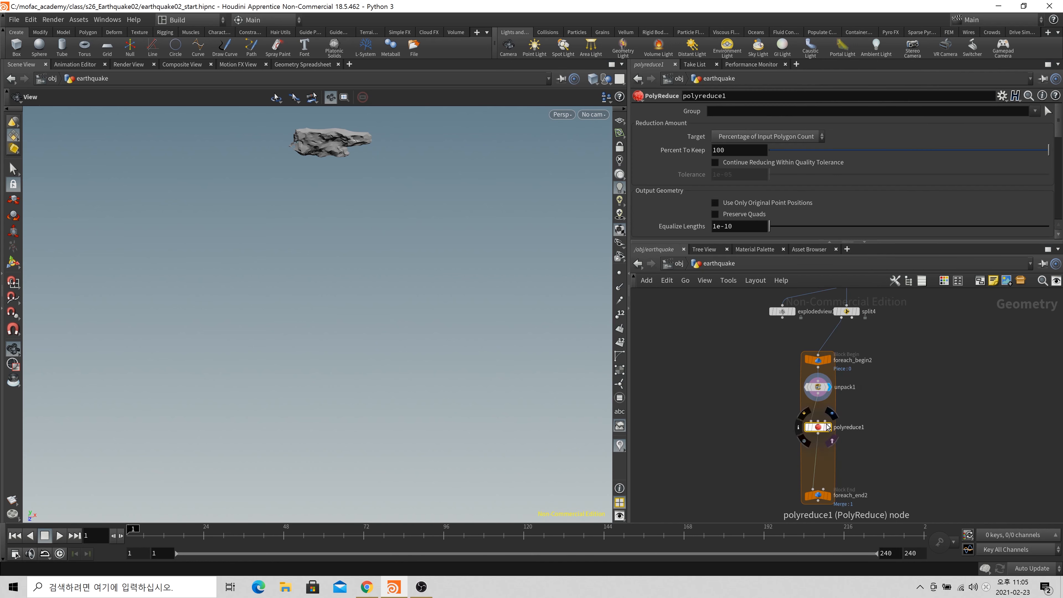
click(827, 427)
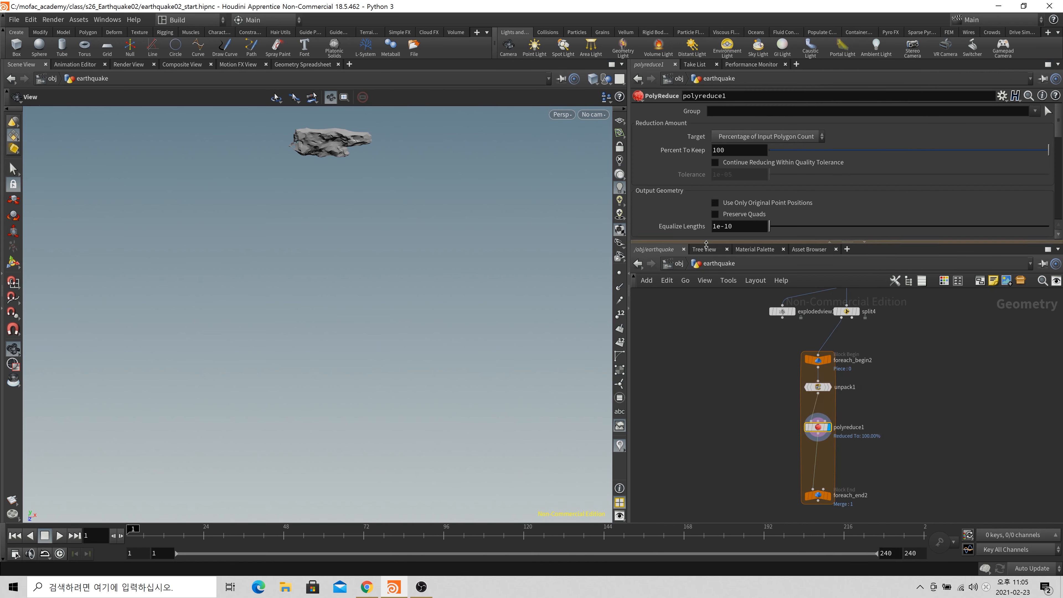
Frame the single rock piece in the viewport and inspect its mesh in wireframe and shaded display
mouse_move(749, 241)
mouse_down()
mouse_move(751, 367)
mouse_move(752, 248)
mouse_up()
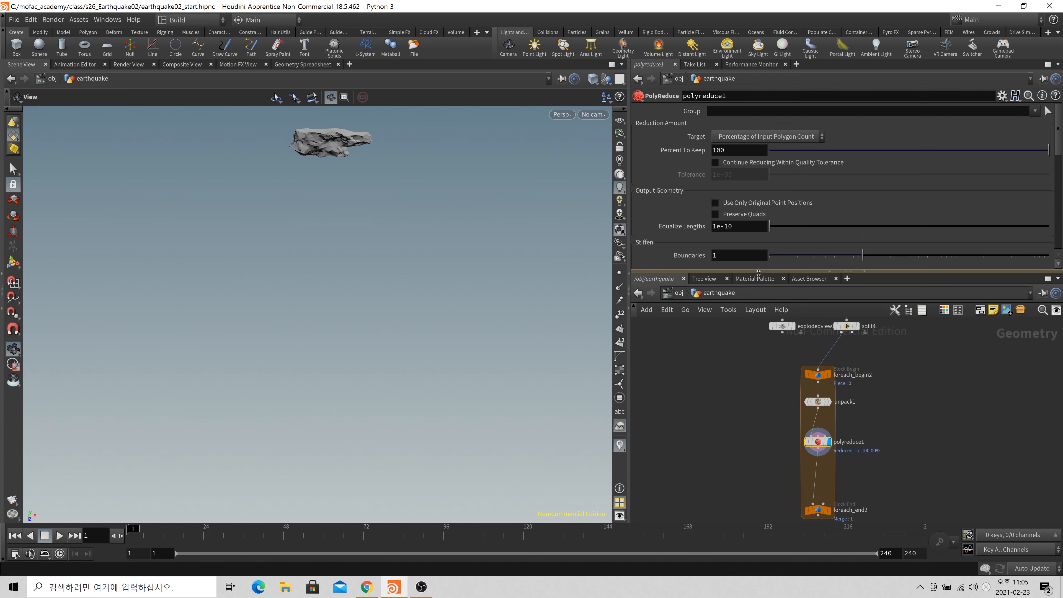
drag(508, 199, 405, 217)
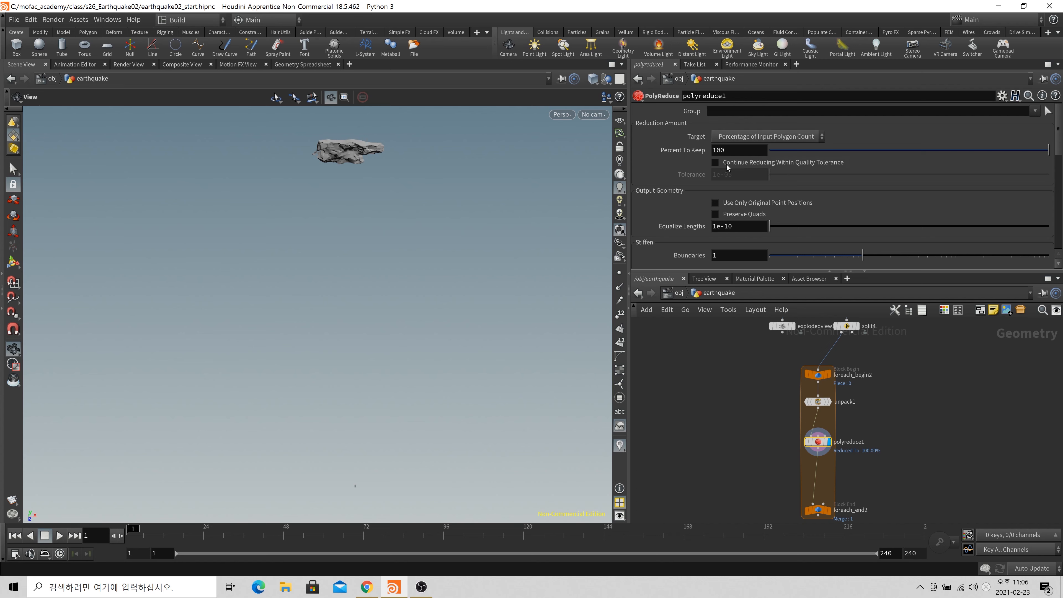
mouse_move(729, 167)
scroll(841, 460, up, 4)
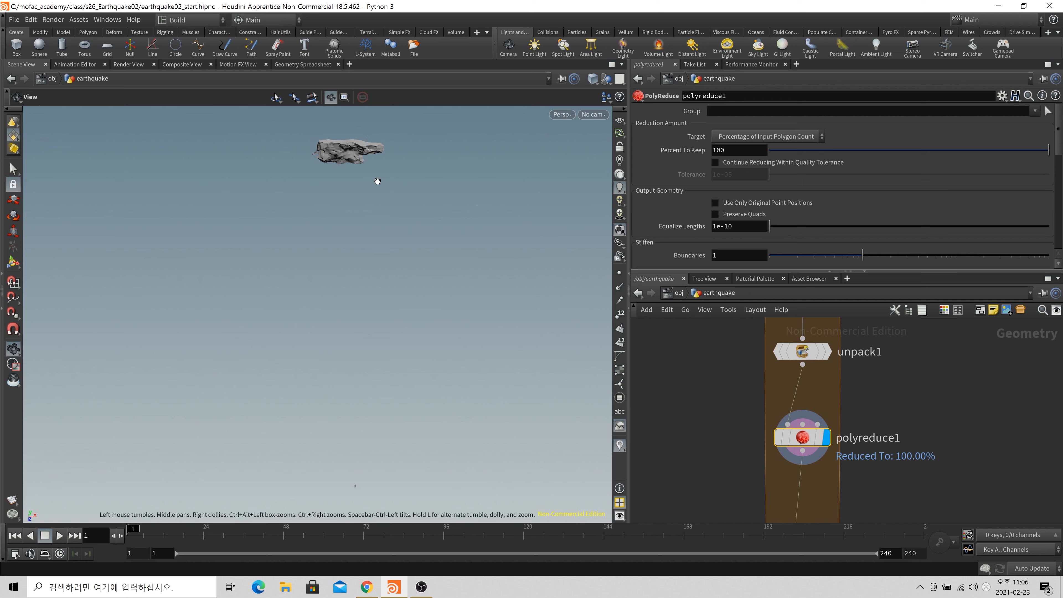
key(w)
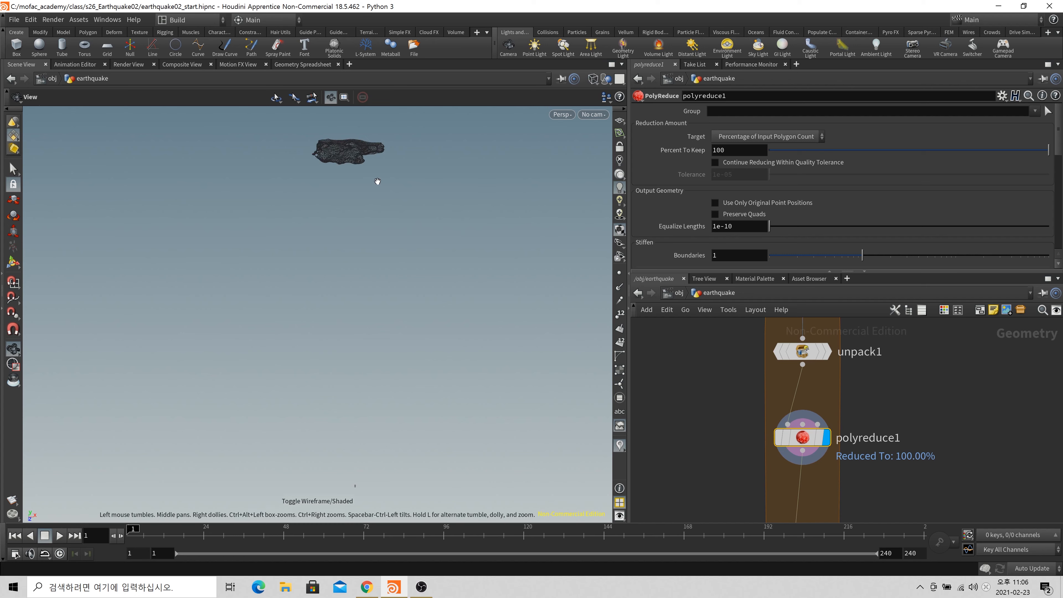
click(721, 151)
key(Return)
key(f)
key(w)
mouse_move(402, 293)
mouse_down()
mouse_move(412, 323)
mouse_move(426, 287)
mouse_up()
key(w)
Set the PolyReduce node's Percent To Keep to 5 and view the simplified piece in shaded display
double_click(717, 151)
text(5)
key(Return)
key(w)
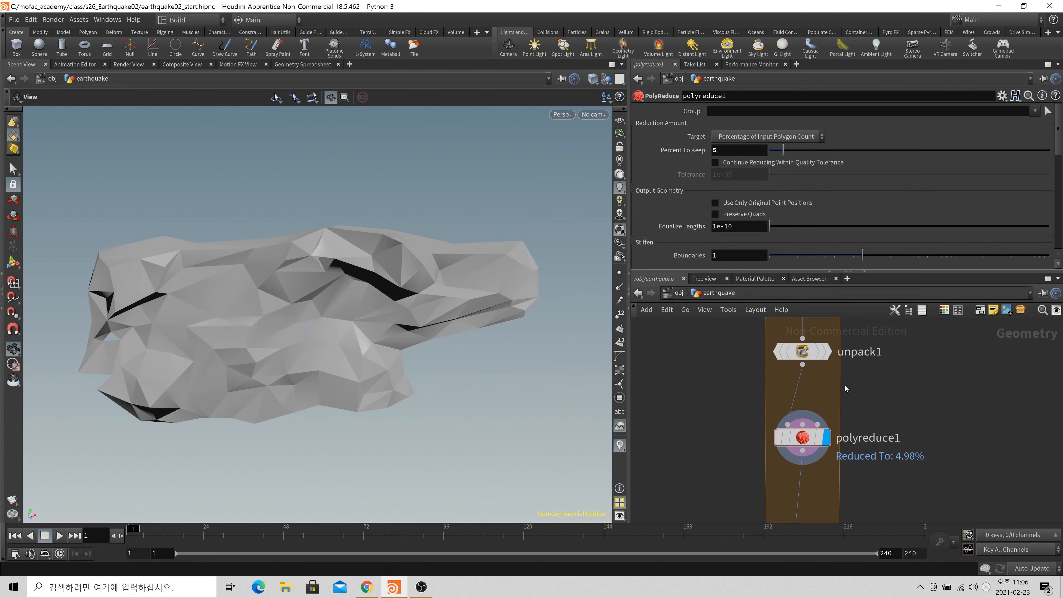
Compare the piece before and after the PolyReduce node, inspecting the reduced mesh in wireframe
click(831, 353)
click(826, 437)
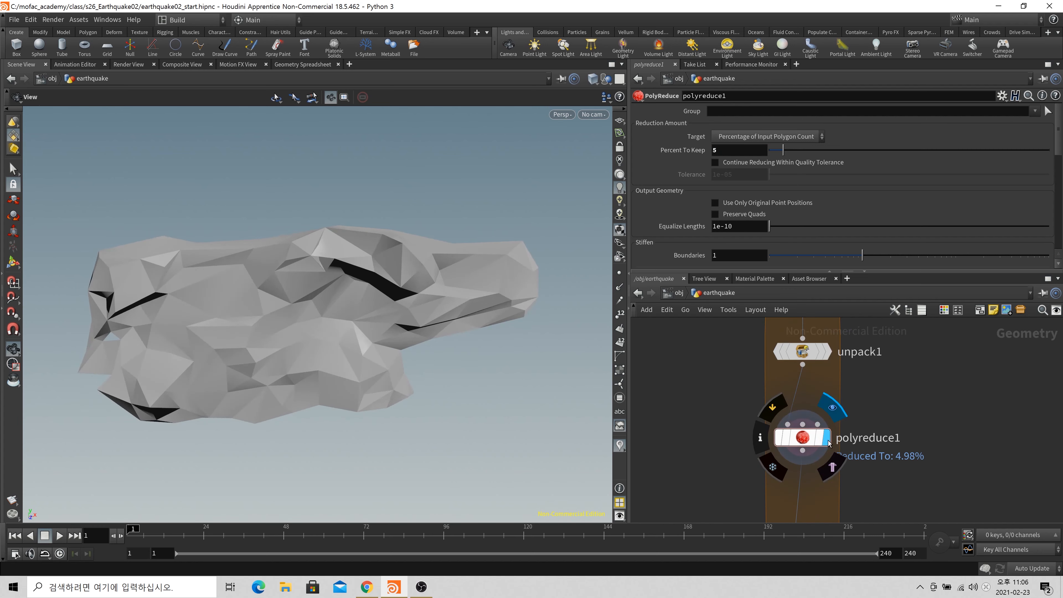
key(w)
drag(400, 258, 294, 308)
right_drag(294, 308, 202, 335)
key(g)
mouse_move(202, 334)
mouse_down()
mouse_move(318, 335)
mouse_move(377, 301)
mouse_up()
Display the foreach_end2 node so the loop reduces and merges all middle pieces
scroll(739, 428, down, 3)
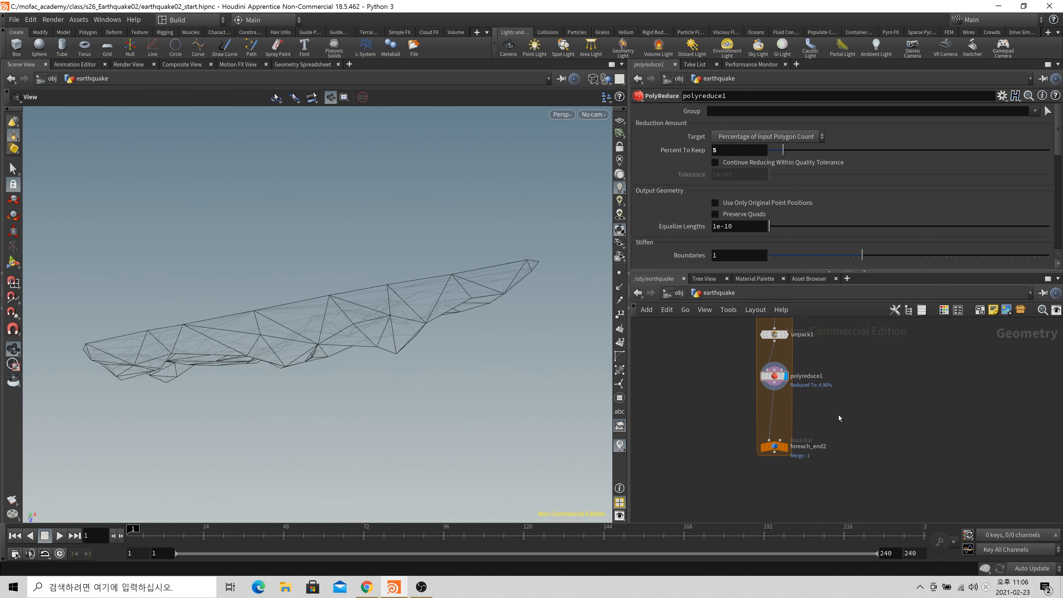
scroll(852, 407, up, 2)
middle_drag(814, 413, 861, 455)
scroll(843, 452, down, 1)
click(823, 498)
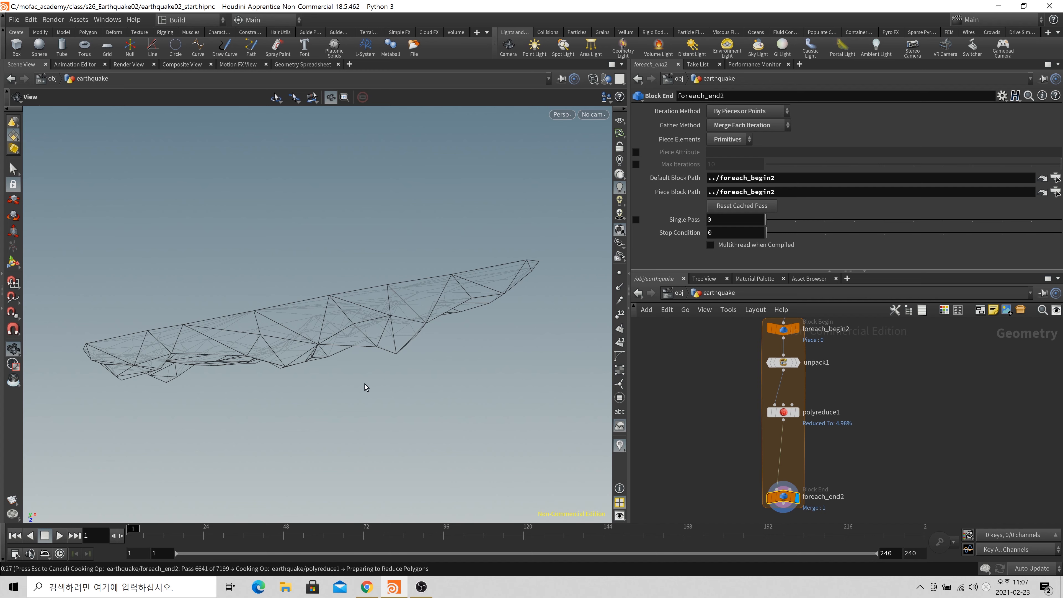
Frame the merged loop output in the viewport and examine all reduced pieces in shaded display
key(g)
drag(373, 371, 442, 459)
key(shift+w)
right_drag(443, 459, 199, 411)
middle_drag(357, 408, 349, 363)
right_drag(348, 363, 439, 356)
key(shift+w)
key(shift+w)
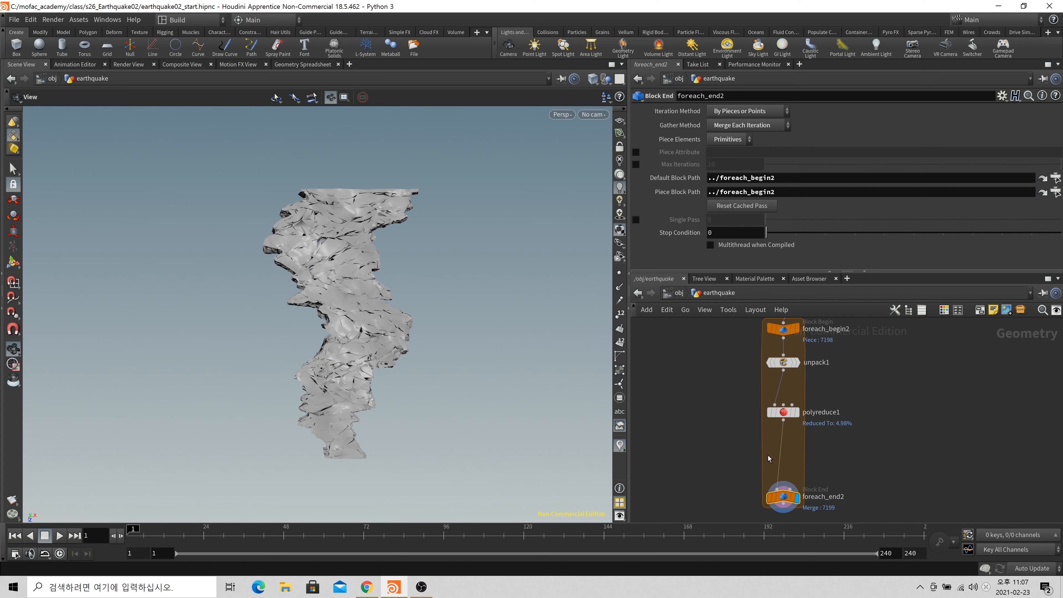
Check the node information of split4 and foreach_end2 to compare the geometry before and after reduction
middle_drag(832, 445, 824, 486)
scroll(825, 486, down, 1)
middle_drag(848, 420, 847, 432)
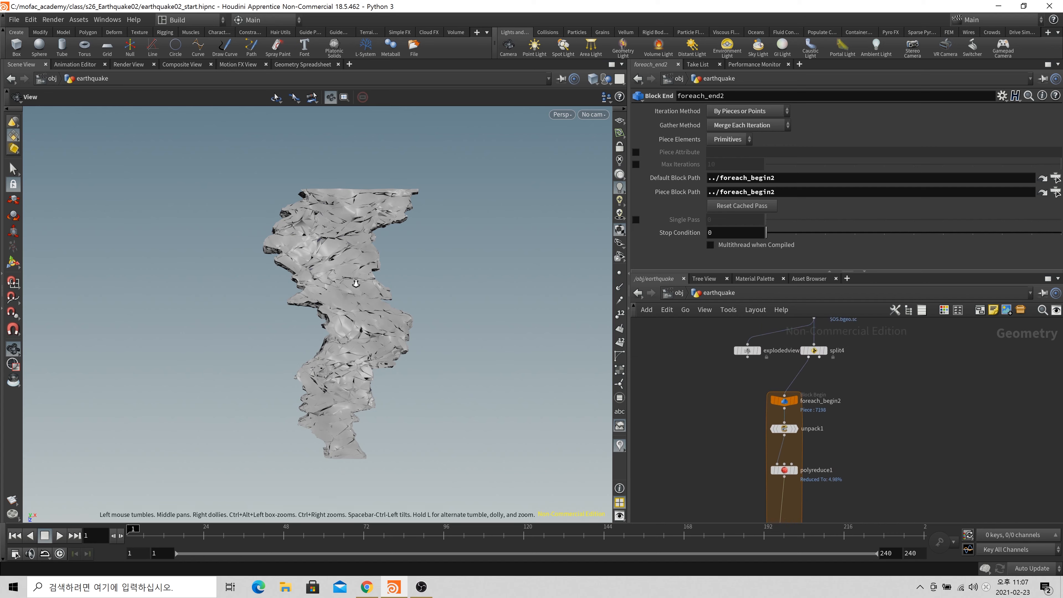
right_drag(354, 283, 409, 265)
middle_click(814, 351)
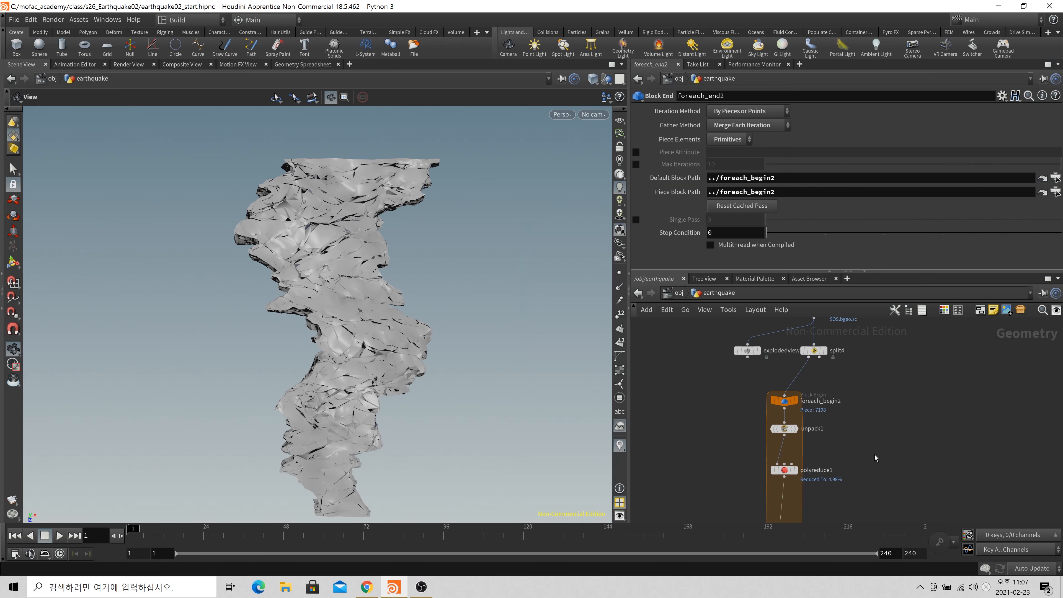
middle_drag(876, 458, 867, 376)
middle_click(778, 459)
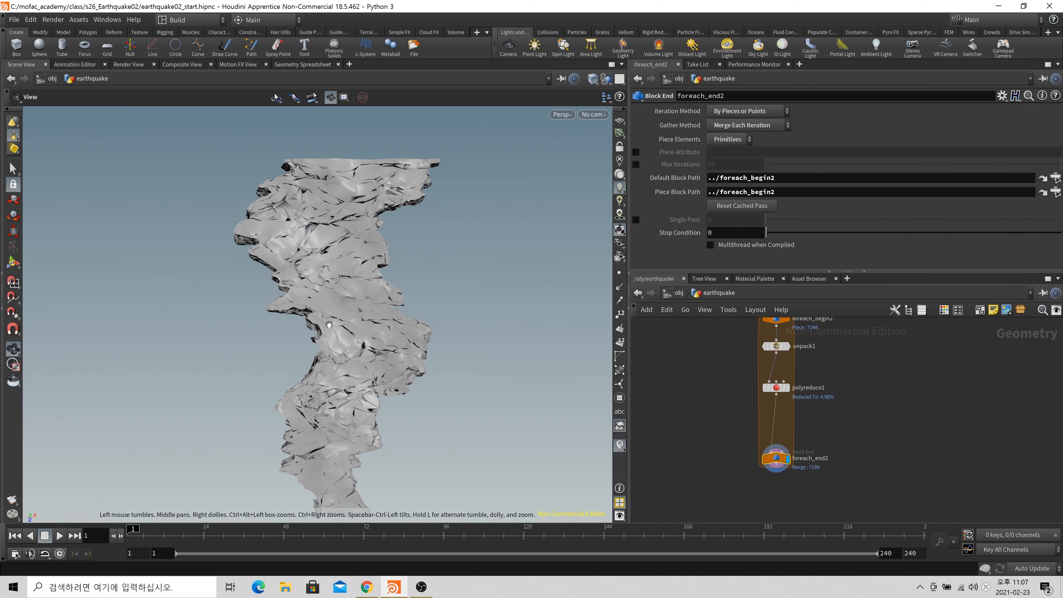
Examine the polygon density of the reduced middle terrain in wireframe from several angles
scroll(502, 273, up, 5)
key(w)
scroll(334, 322, down, 10)
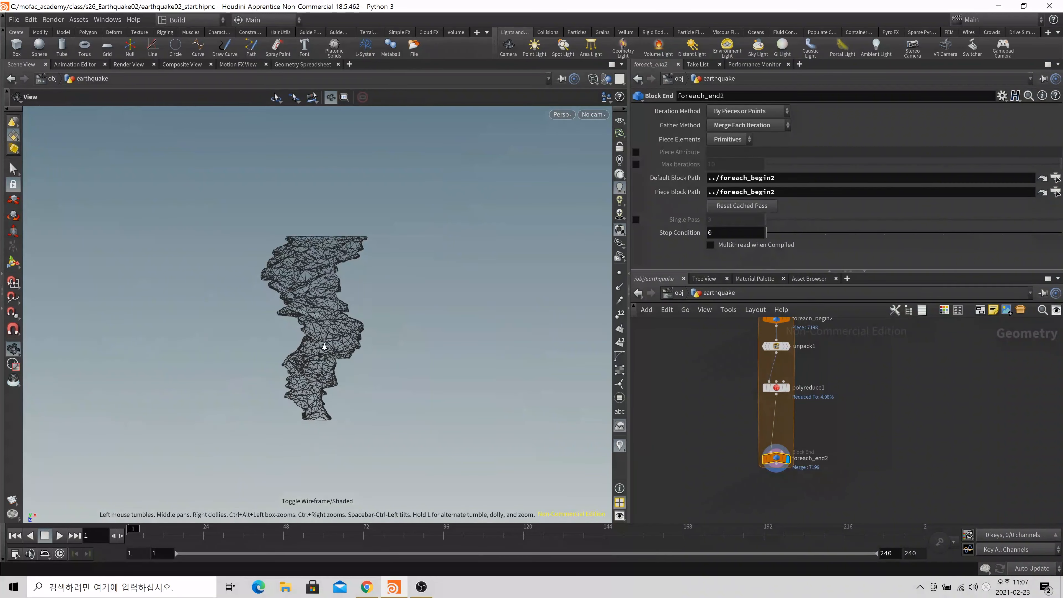
right_drag(315, 351, 435, 347)
drag(358, 406, 369, 342)
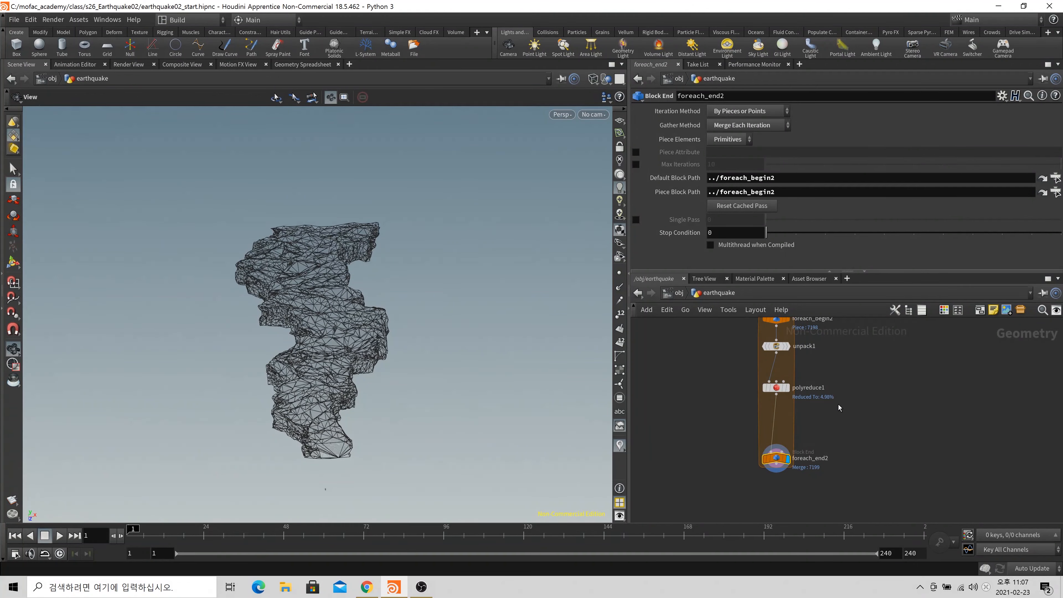
right_drag(396, 320, 450, 333)
drag(450, 333, 431, 395)
right_drag(432, 395, 362, 404)
drag(363, 405, 359, 379)
right_drag(359, 379, 397, 376)
drag(397, 376, 424, 448)
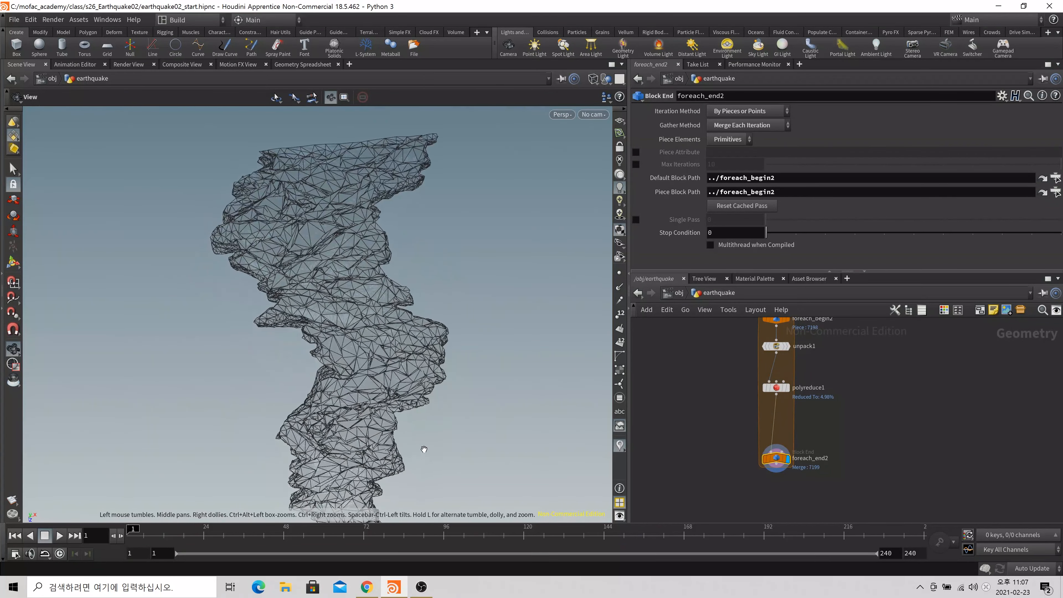
Examine the reduced terrain from the top in shaded display and check the attributes output by foreach_end2
key(space+2)
right_drag(429, 354, 373, 330)
key(shift+w)
middle_drag(372, 330, 375, 362)
right_drag(375, 362, 496, 343)
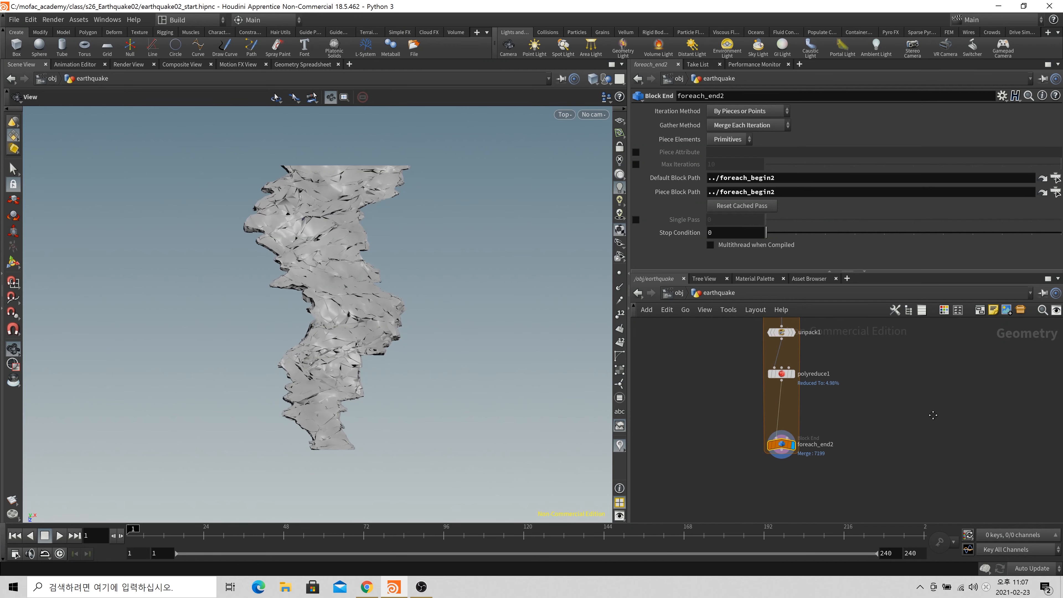
middle_click(757, 433)
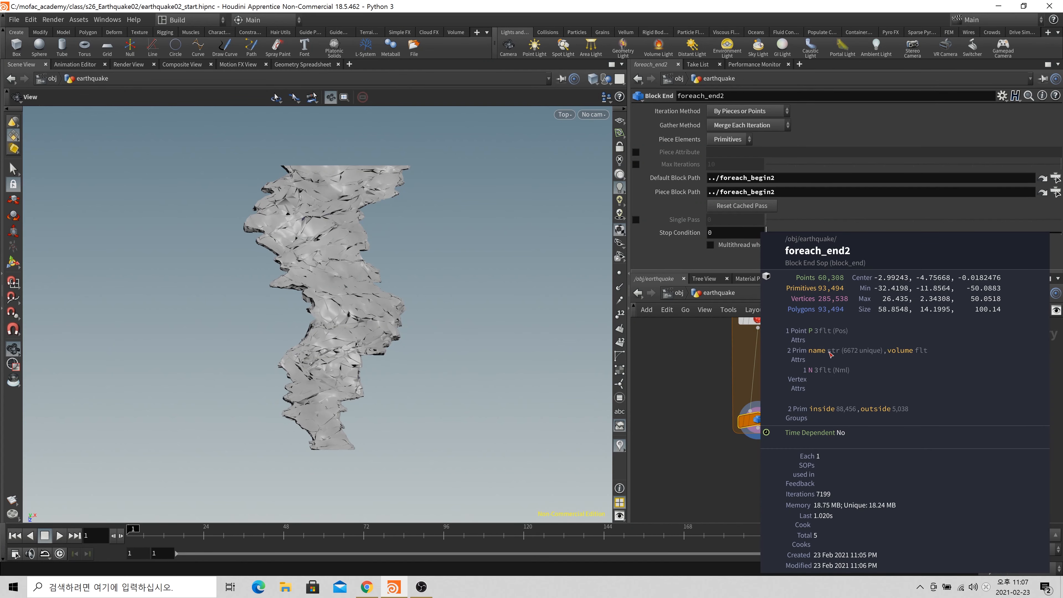
Add a Pack node directly after foreach_end2 and display it
key(Tab)
text(pack)
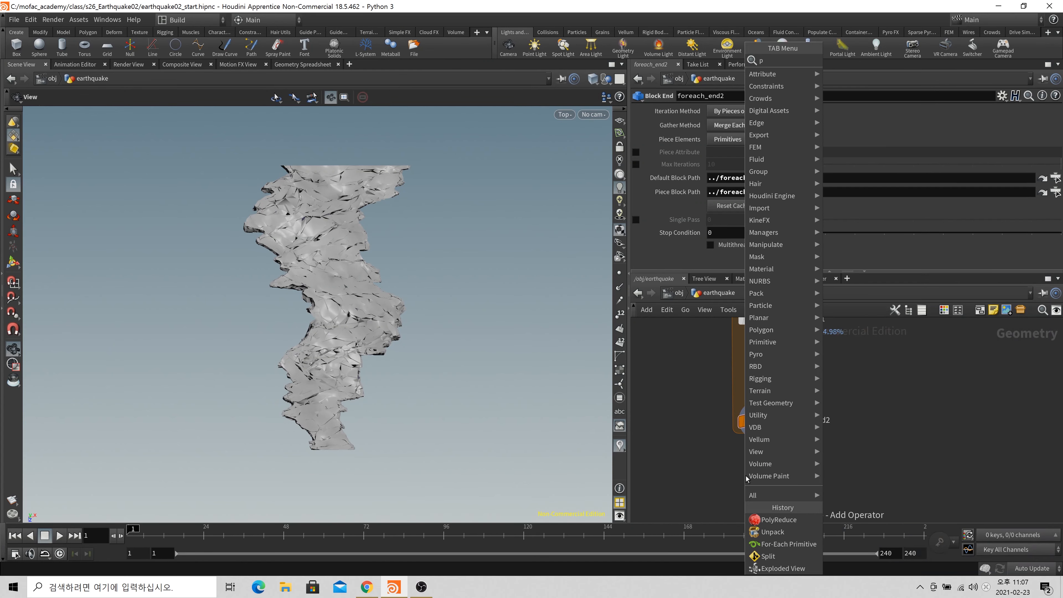
key(Return)
click(744, 476)
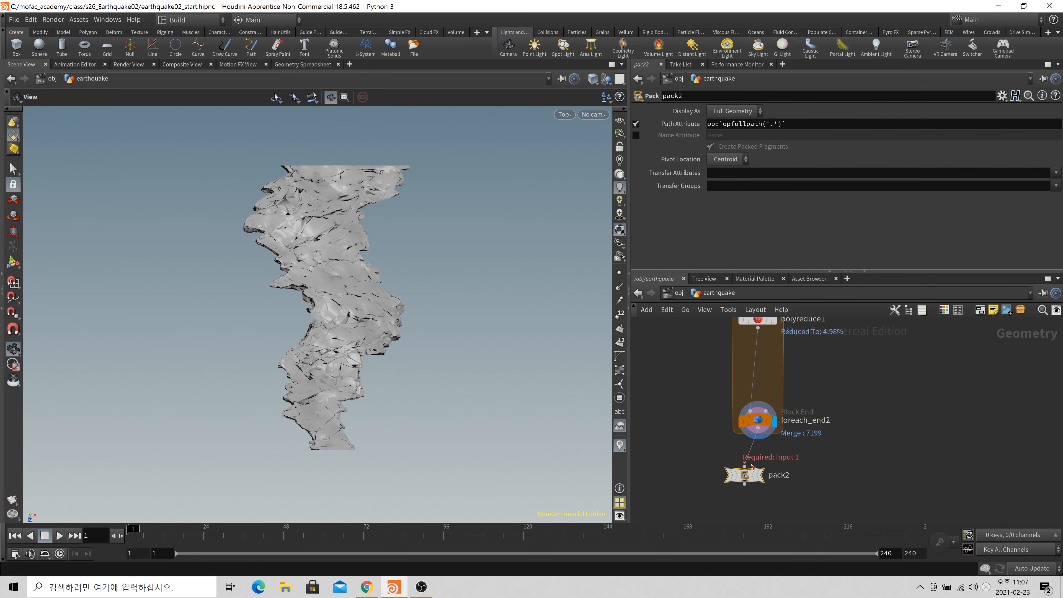
mouse_move(744, 481)
drag(741, 481, 754, 474)
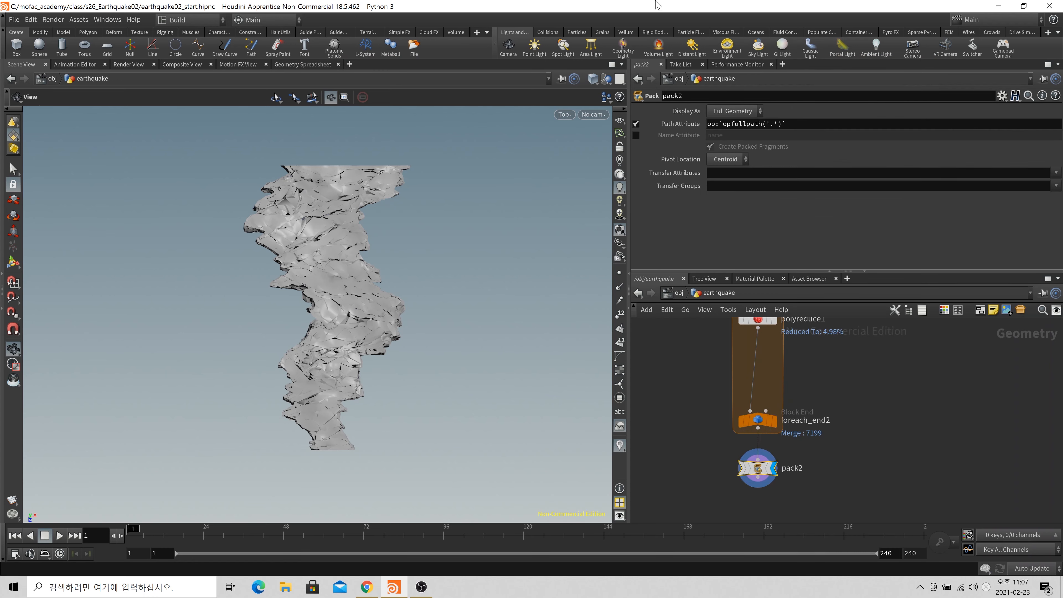
Make the Pack node use the name attribute instead of the path attribute, and transfer the name attribute to the packed pieces
click(636, 124)
click(636, 135)
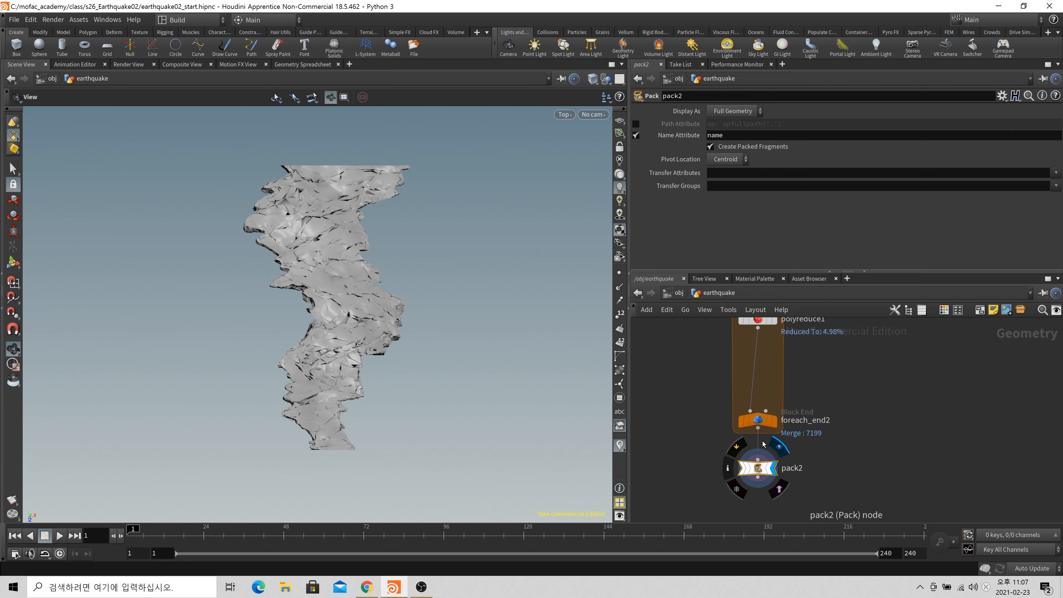
middle_click(760, 468)
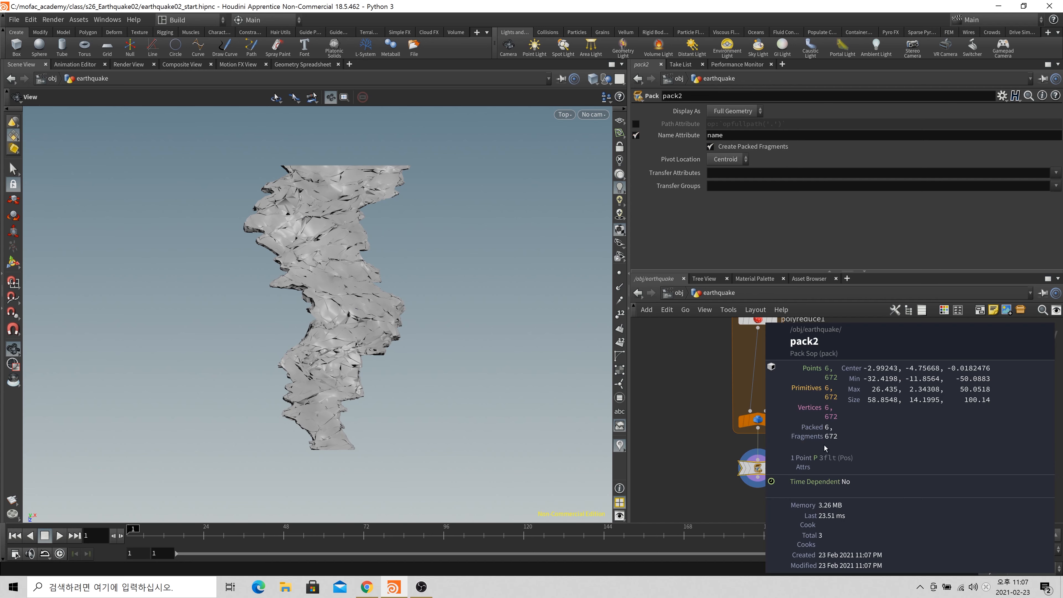
click(727, 172)
text(name)
key(Return)
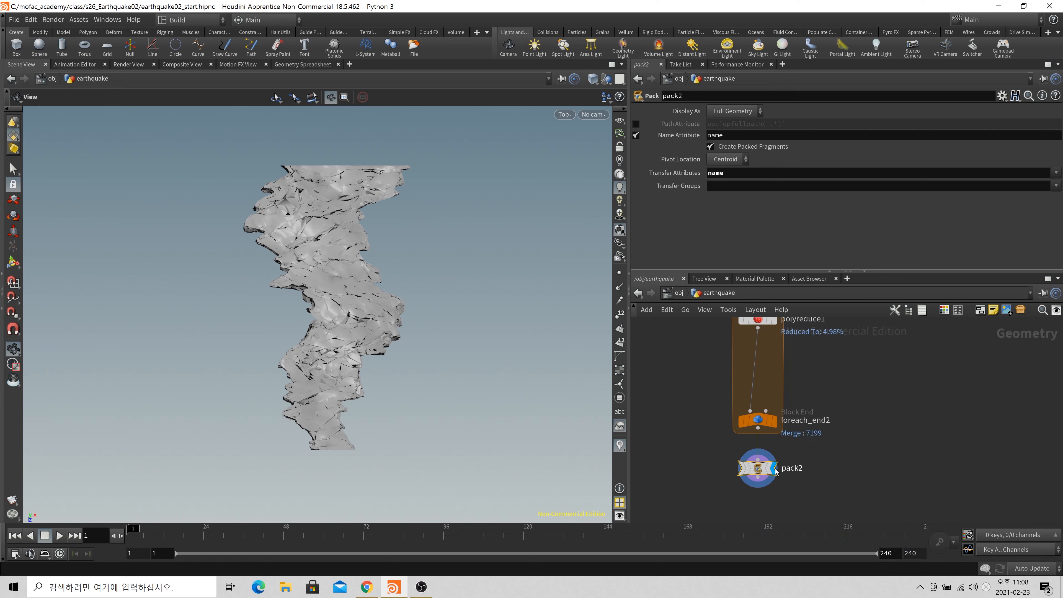
middle_click(767, 462)
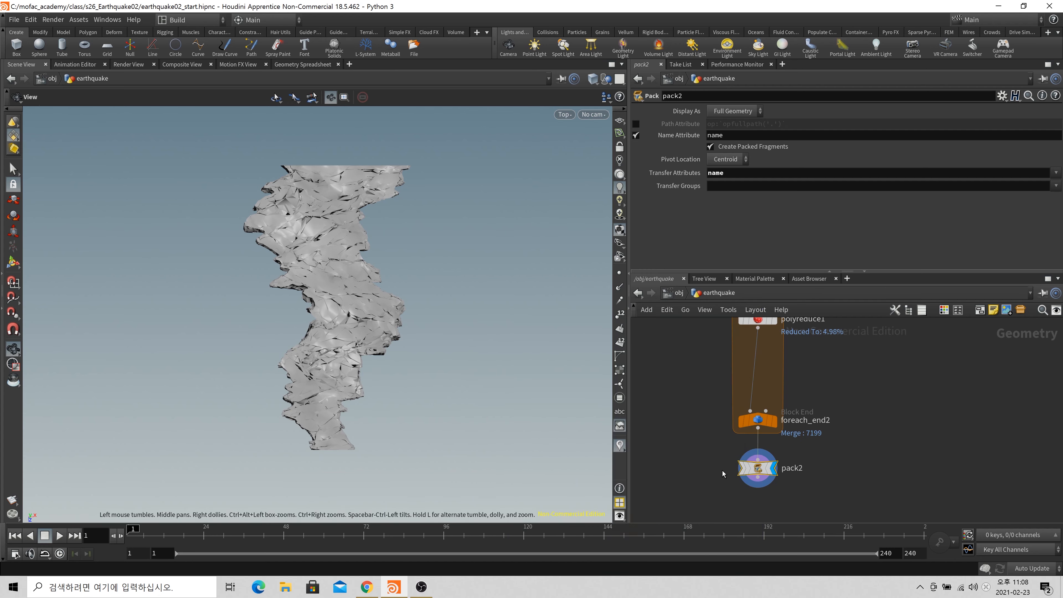
Add an Attribute Promote node directly after pack2 and display it
middle_drag(852, 441, 853, 396)
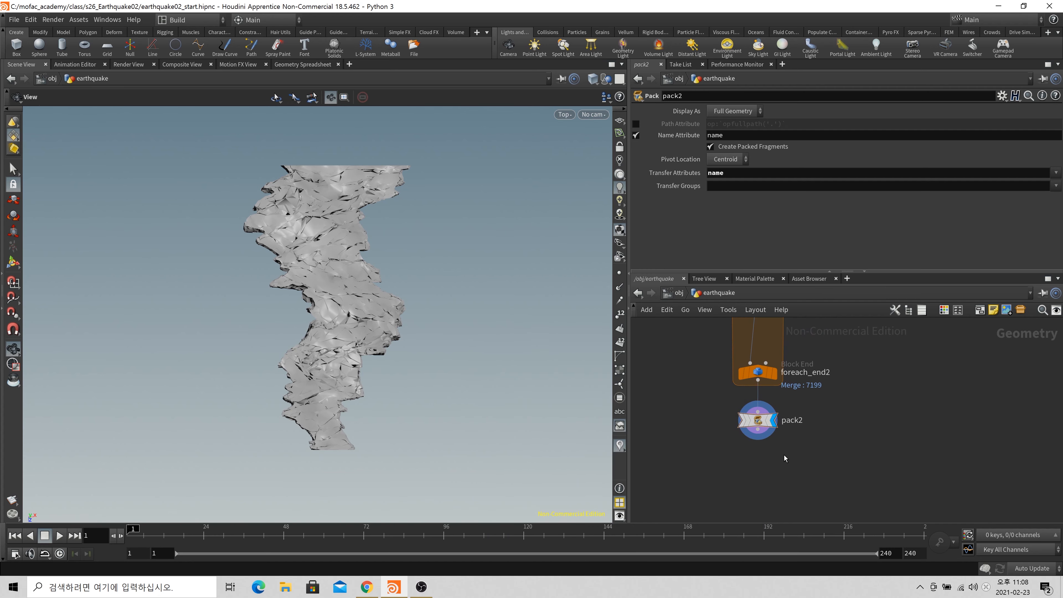
key(Tab)
text(attributepr)
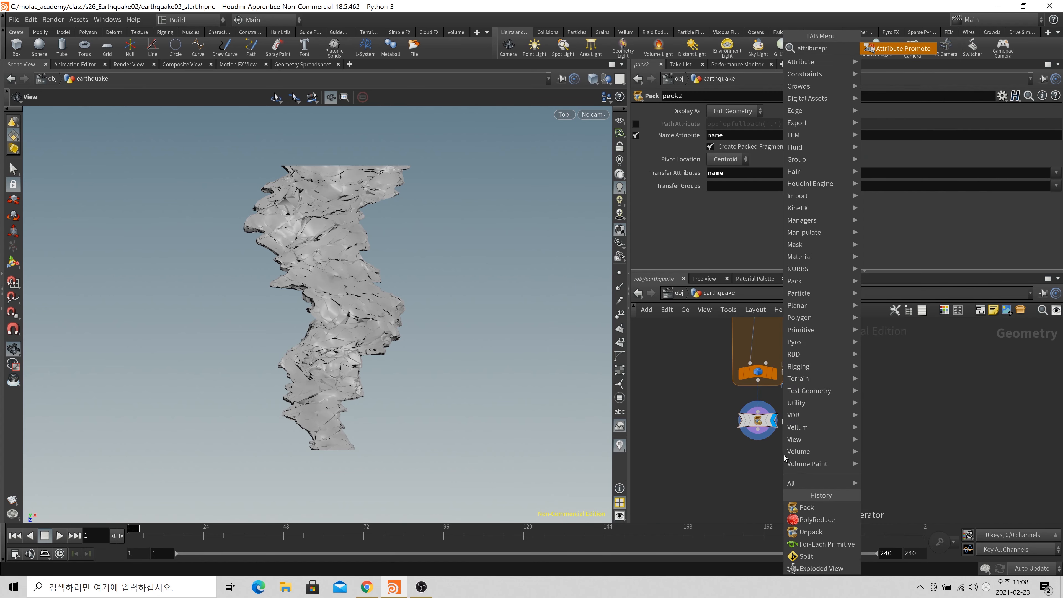
key(Return)
click(783, 455)
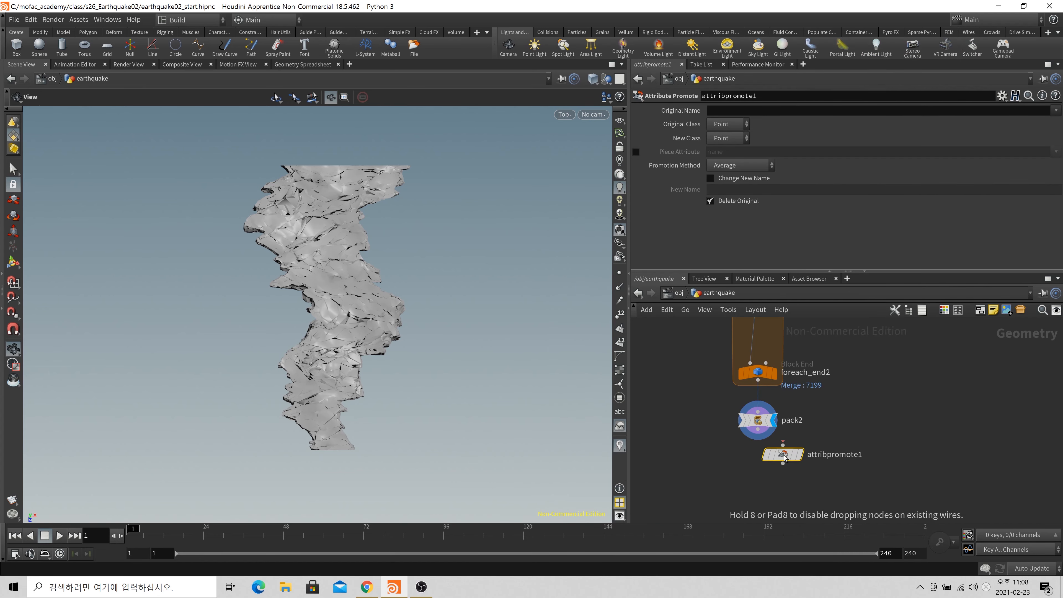
drag(800, 459, 775, 463)
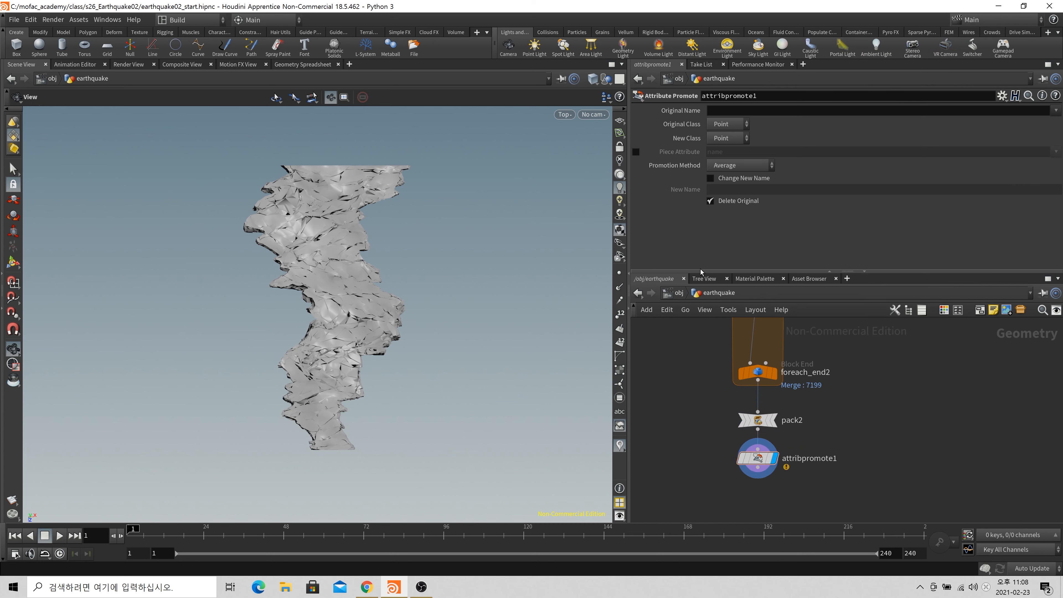
Promote the name attribute from Primitive to Point class, leaving Piece Attribute disabled, and check the node's output
click(636, 152)
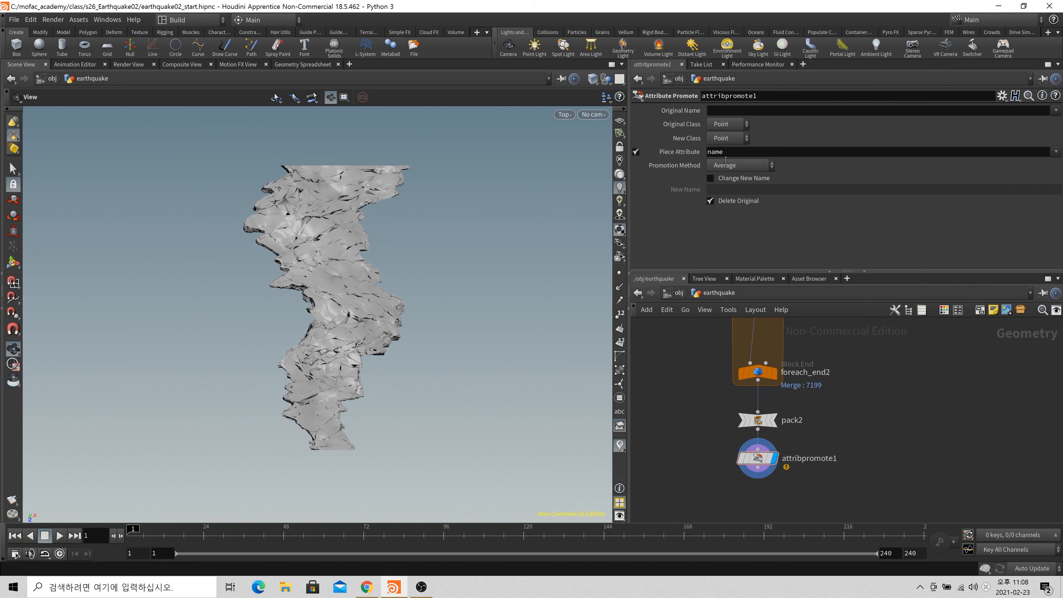
click(636, 152)
click(746, 111)
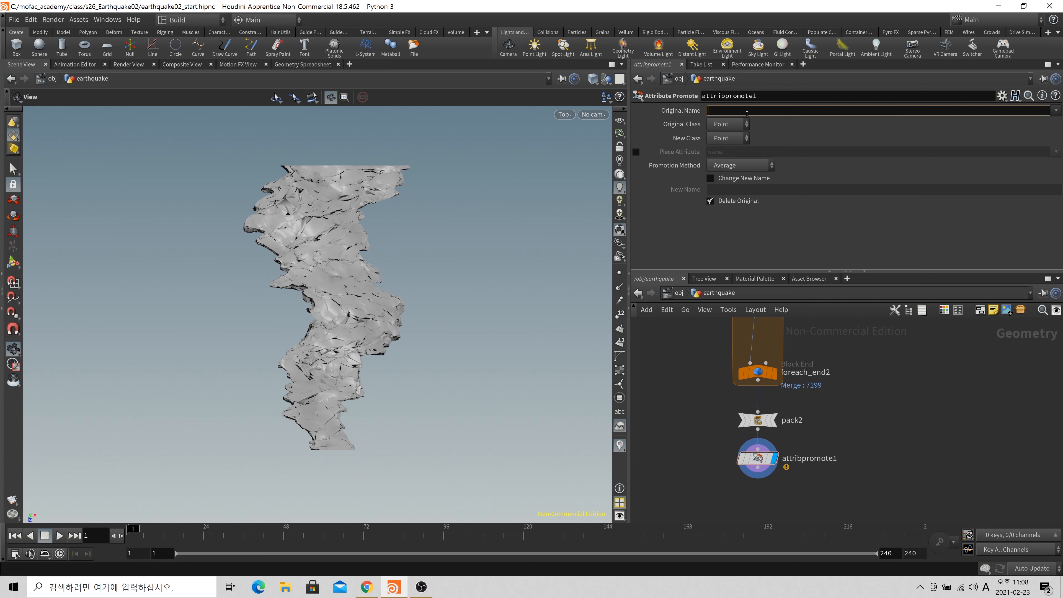
text(name)
key(Return)
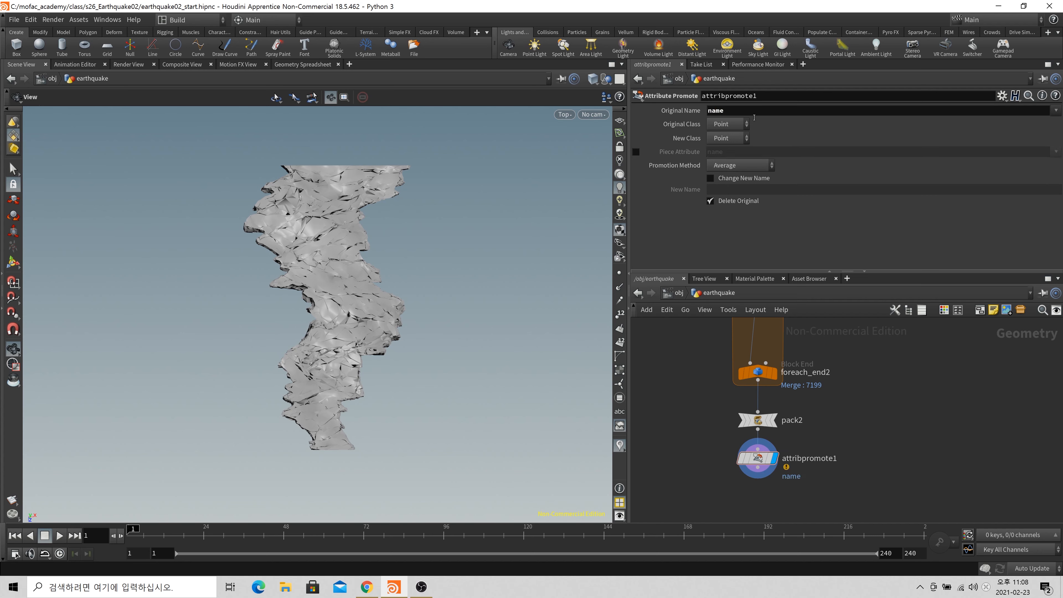
click(727, 124)
click(726, 144)
middle_click(759, 461)
Add a ROP Geometry Output node and connect it below attribpromote1
middle_drag(901, 458, 907, 420)
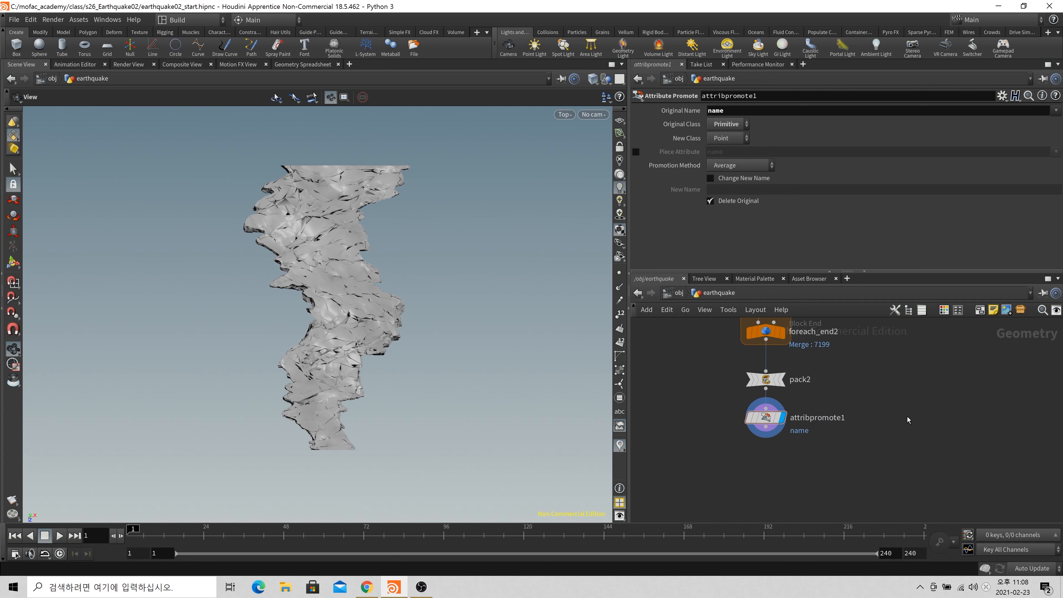
key(Tab)
text(rop)
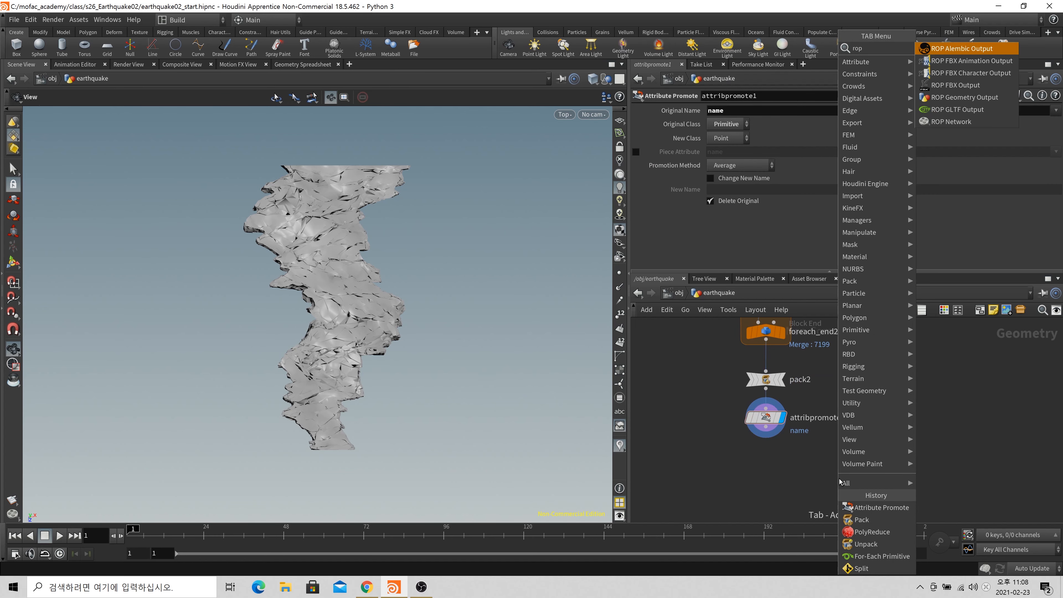
key(Down)
key(Down)
key(Down)
key(Down)
key(Return)
click(838, 478)
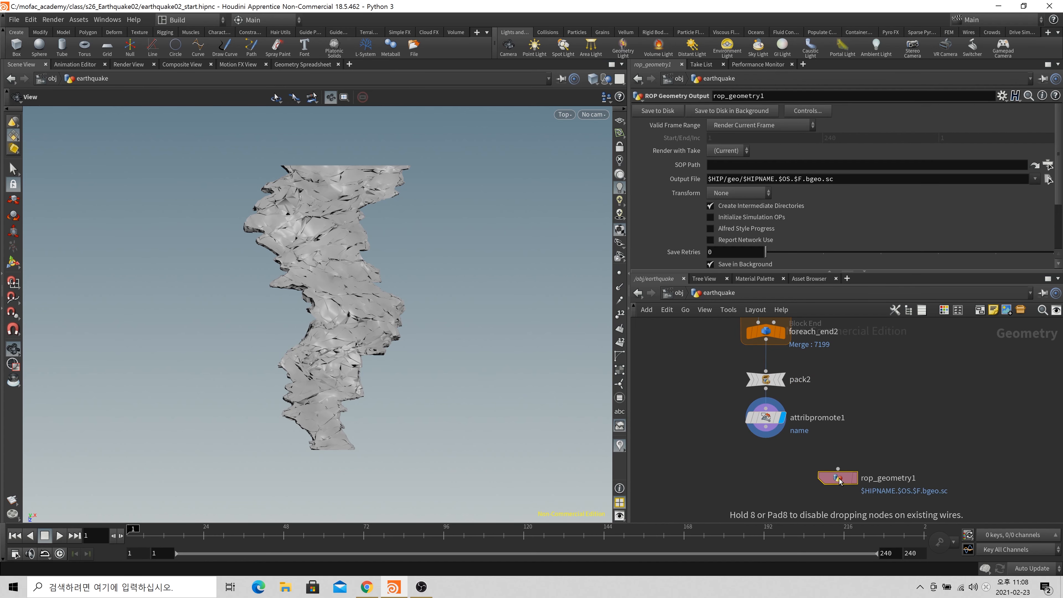
drag(766, 429, 838, 469)
drag(832, 480, 760, 469)
Return to the perspective view and rename the ROP Geometry Output node proxy_fracture
key(space+1)
drag(365, 376, 333, 367)
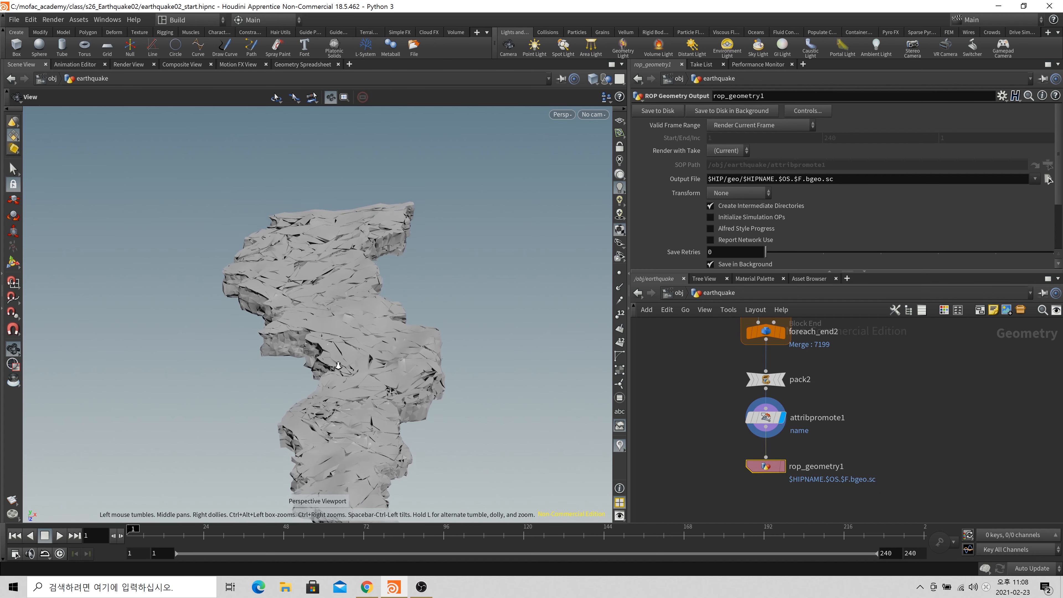
right_drag(333, 368, 318, 405)
double_click(835, 466)
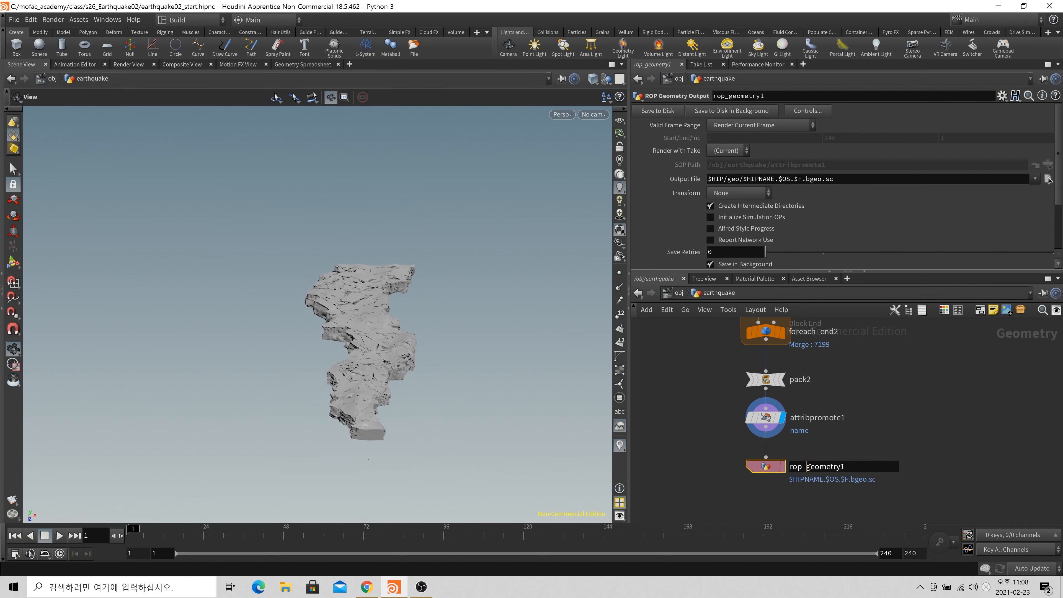
key(ctrl+a)
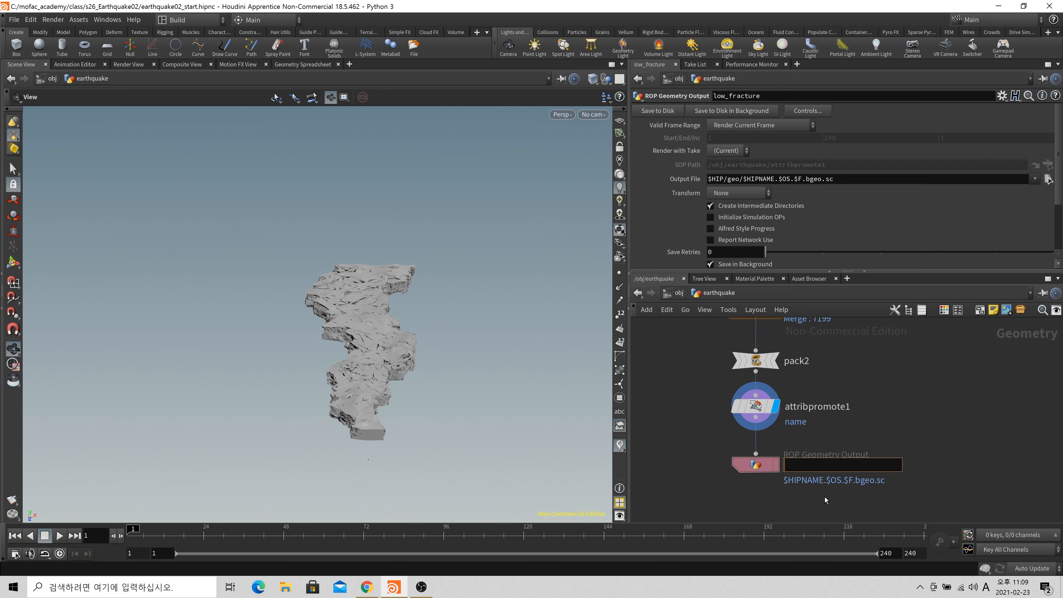
text(proxy_fracture)
key(Return)
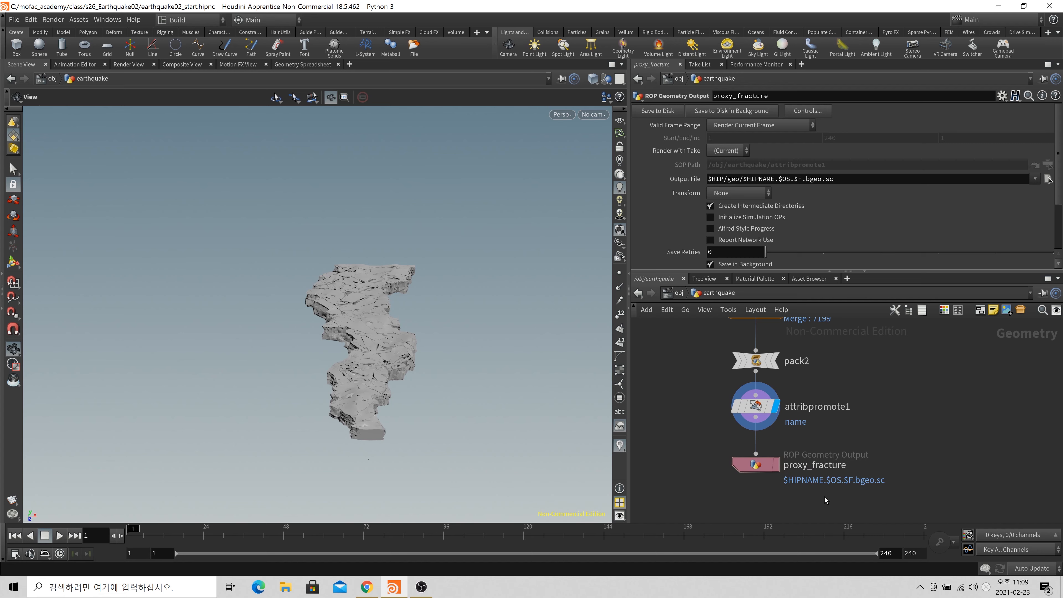
Set the output file of proxy_fracture to $HIP/geo/$OS.bgeo.sc
drag(740, 183, 784, 183)
click(763, 179)
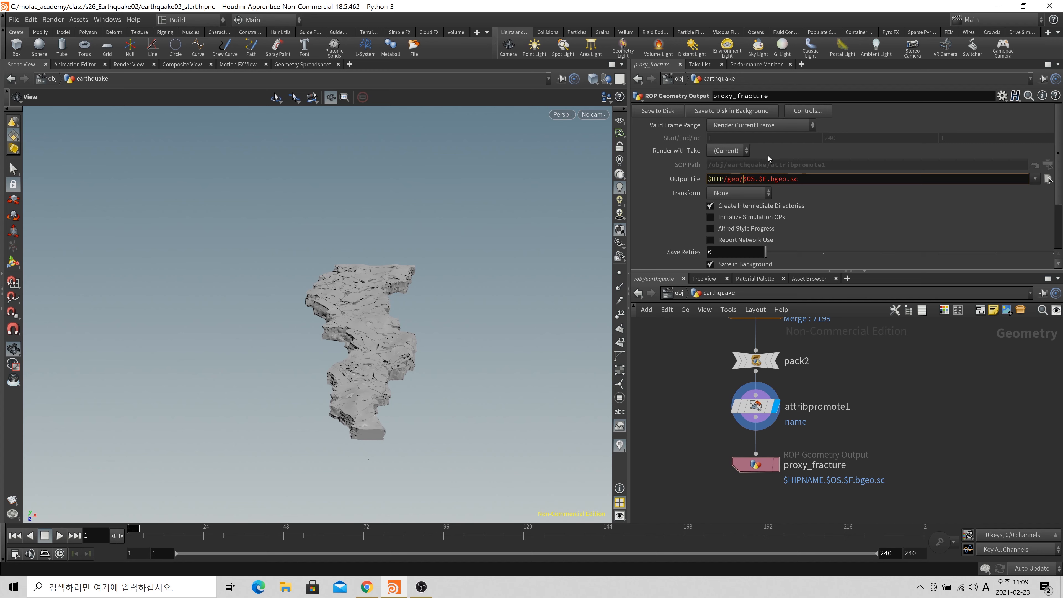
drag(760, 183, 770, 190)
key(Return)
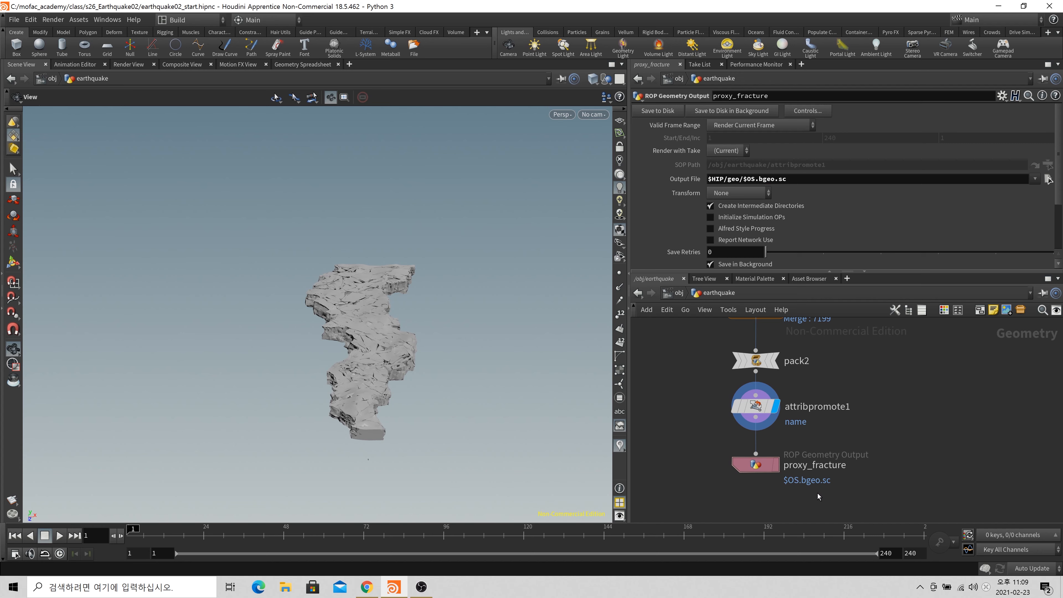
Save the proxy_fracture output to disk and place a File node below it
drag(817, 493, 724, 459)
click(659, 112)
middle_drag(812, 357, 800, 312)
key(Tab)
text(fil)
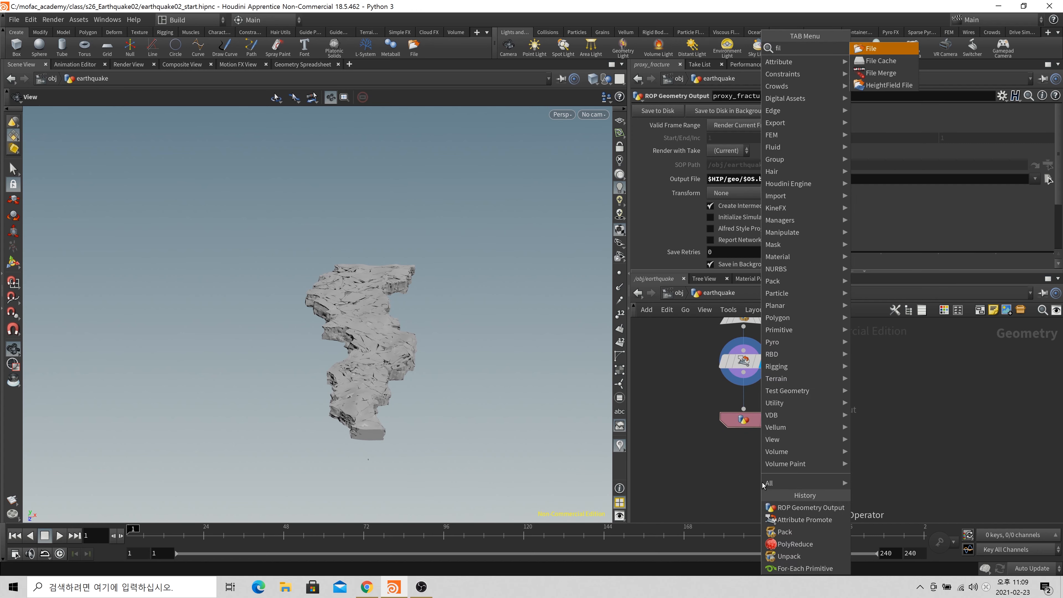
key(Return)
click(743, 474)
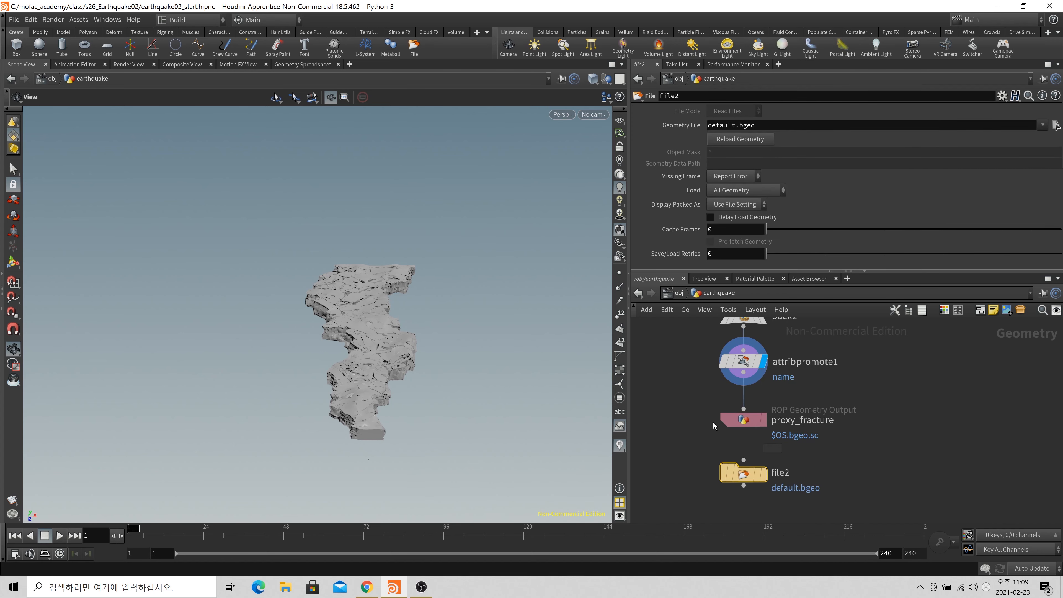
Link file2's Geometry File to proxy_fracture's Output File with a relative reference and display file2
click(715, 421)
right_click(686, 179)
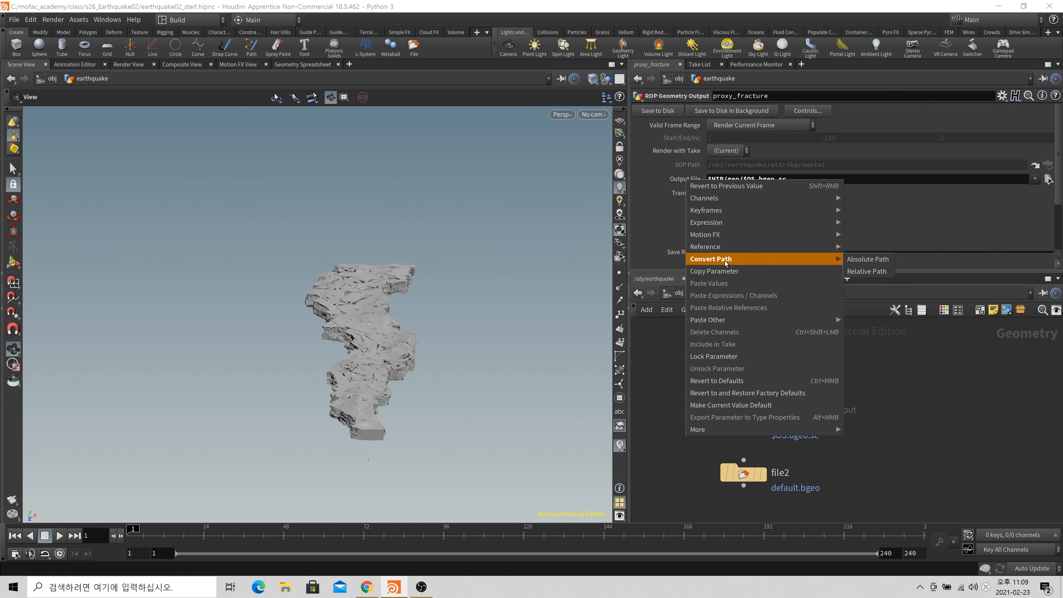
click(732, 271)
click(743, 473)
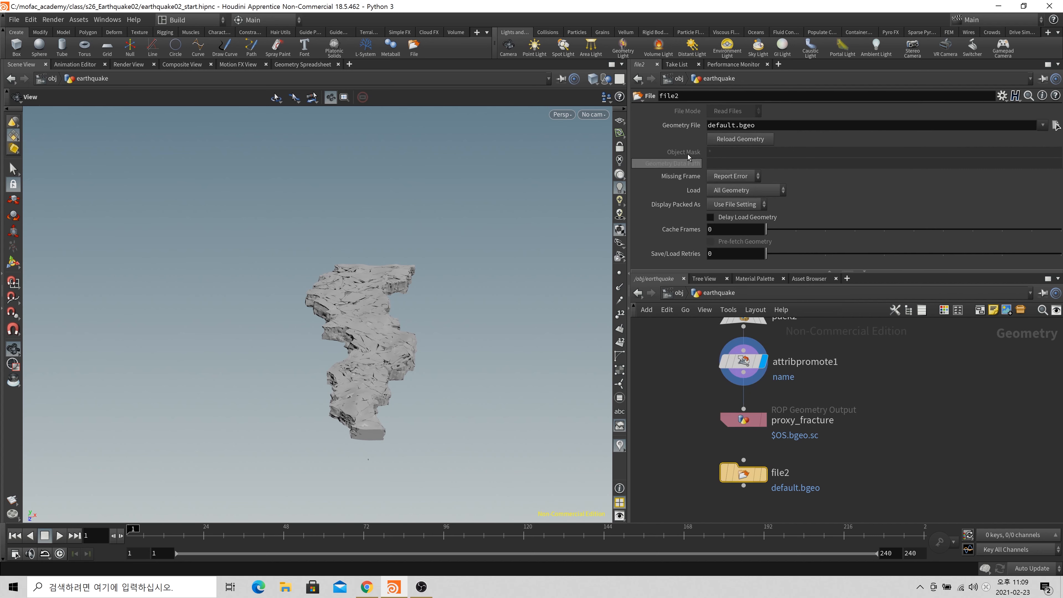
right_click(671, 125)
click(769, 259)
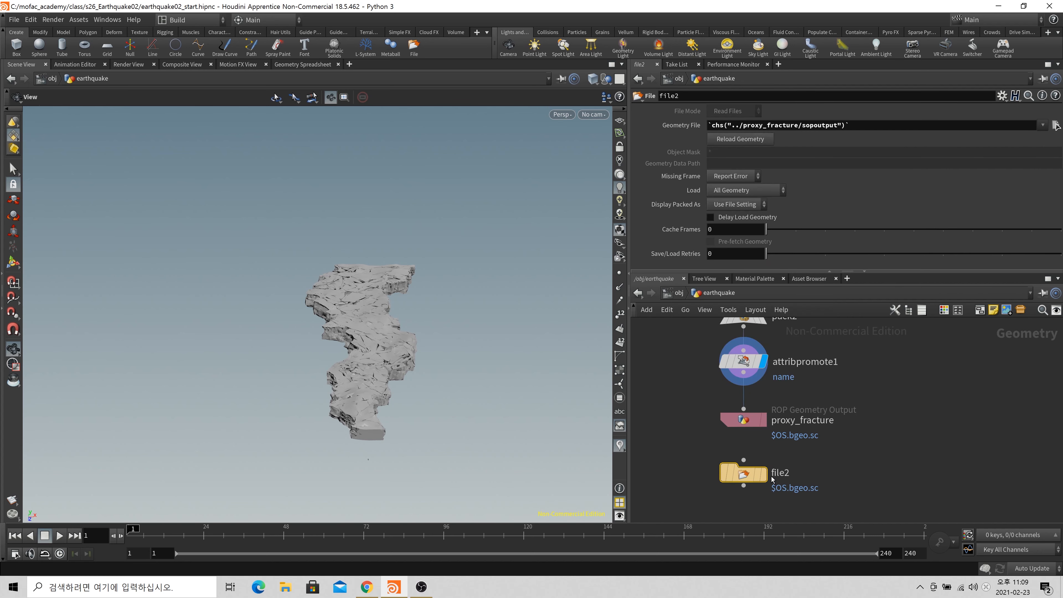
click(765, 473)
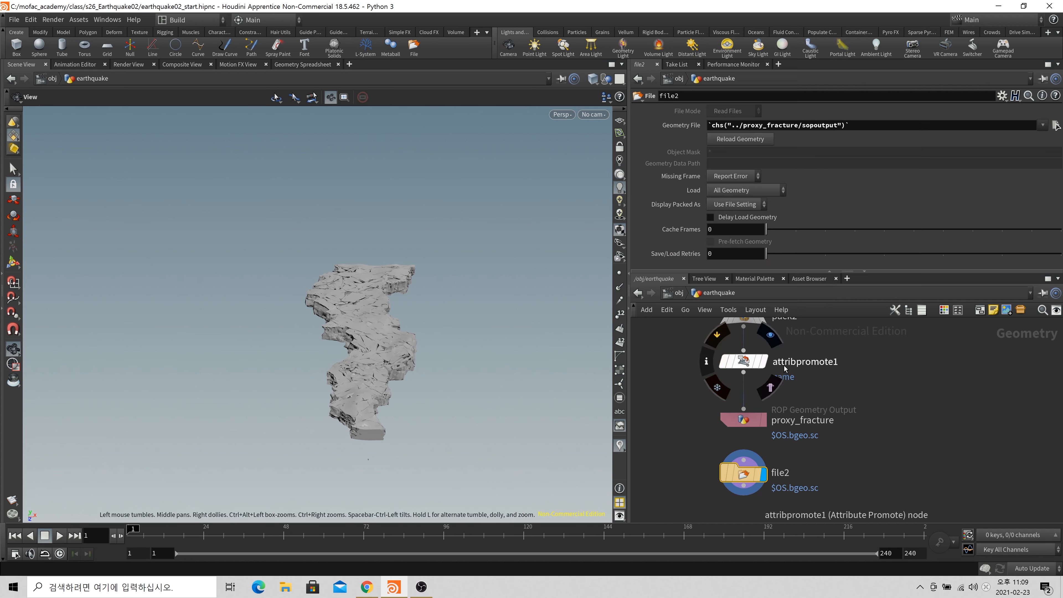
Add a Null node and connect it below file2
scroll(885, 398, down, 3)
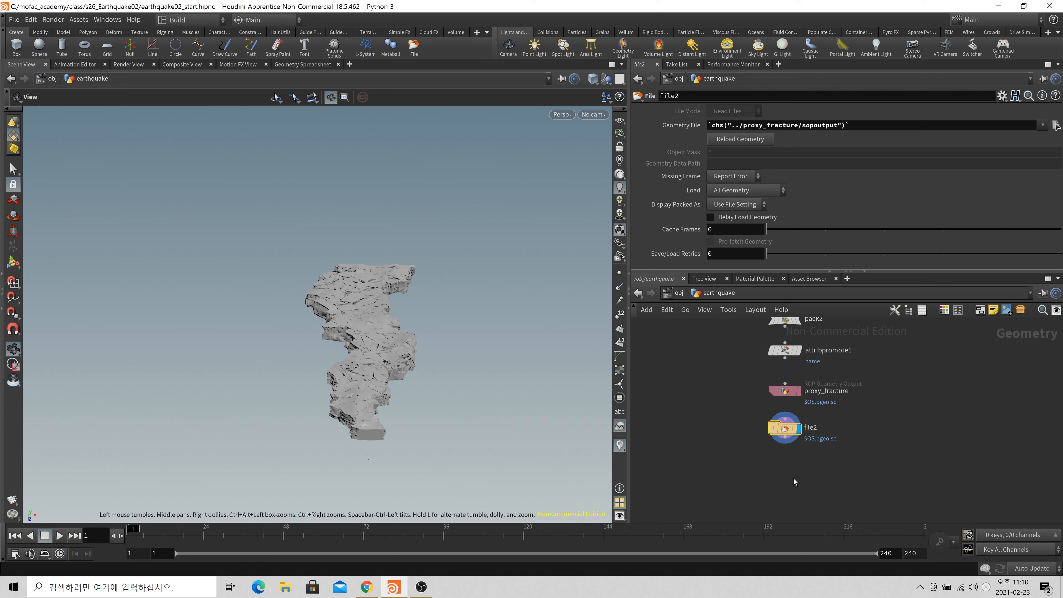
click(799, 517)
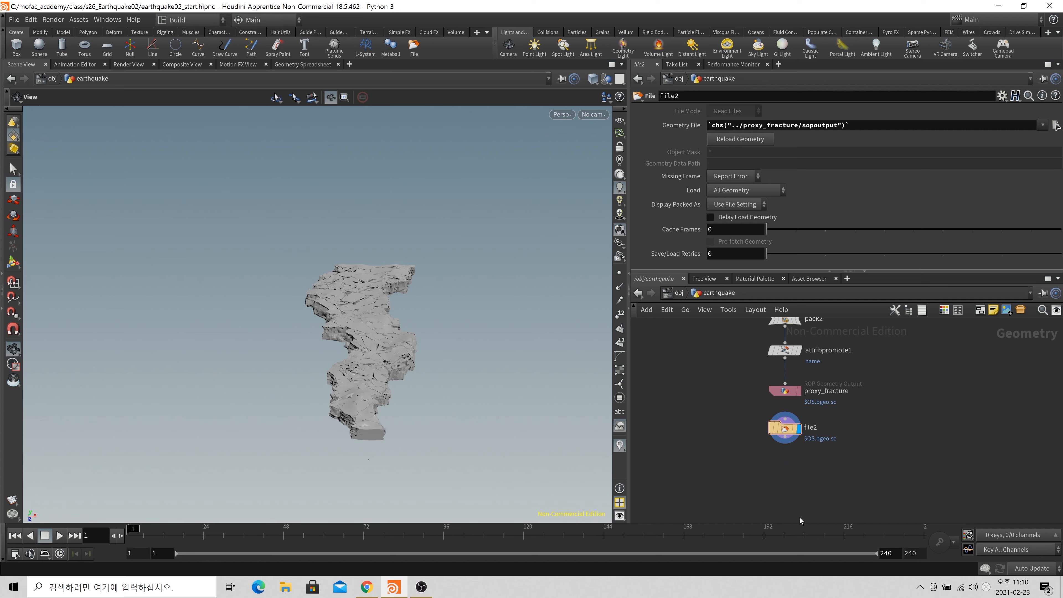
key(Tab)
text(null)
key(Return)
click(777, 501)
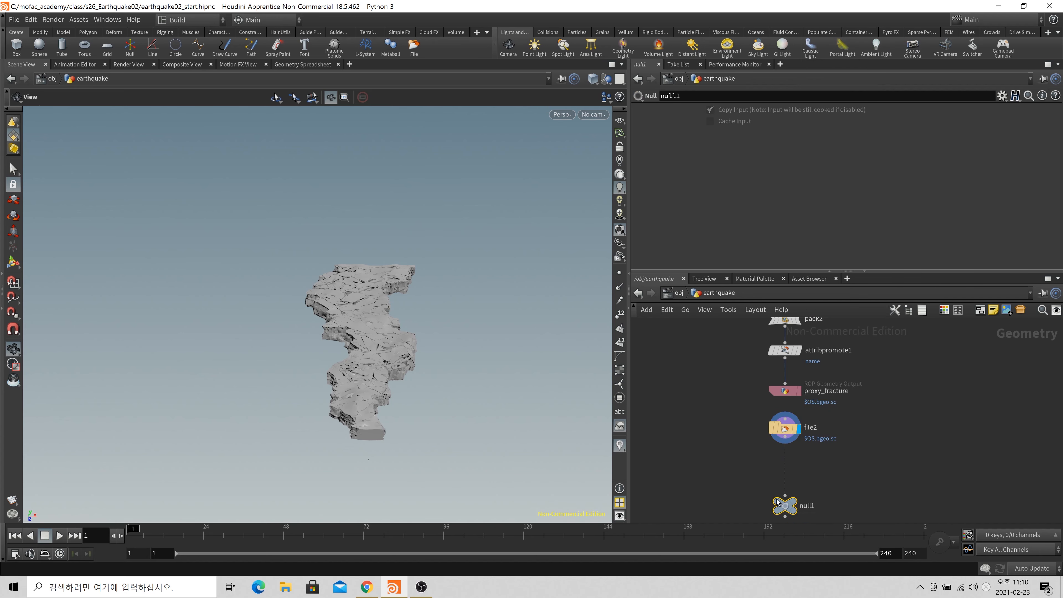
drag(778, 501, 774, 475)
drag(785, 437, 783, 471)
drag(782, 478, 772, 490)
Rename the Null node below file2 DYN
click(812, 477)
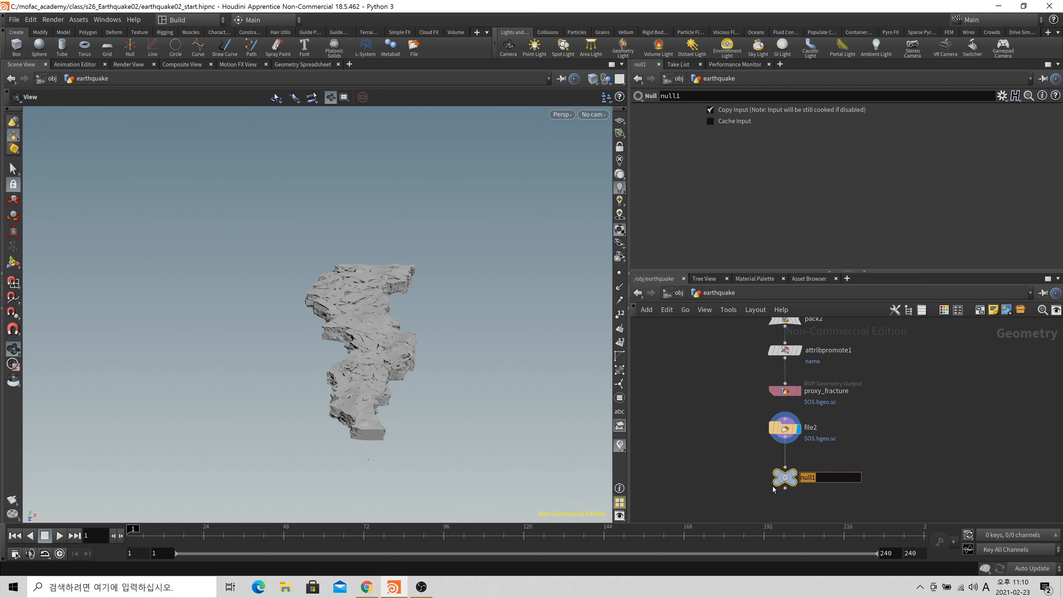
text(DYN)
key(Return)
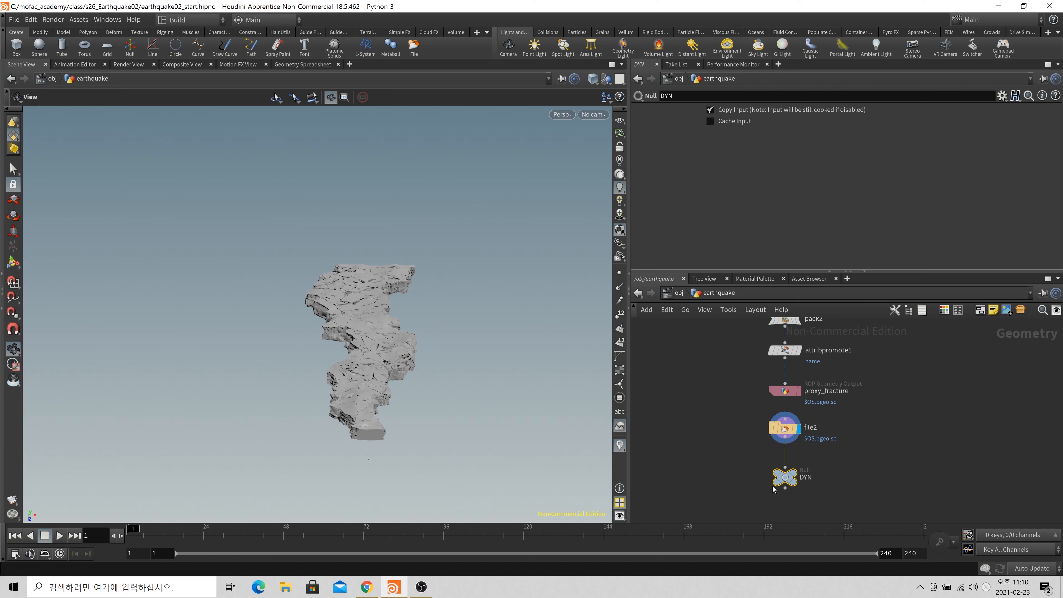
Add a Null node beside the for-each loop, connected to the second output of split4
drag(360, 273, 358, 301)
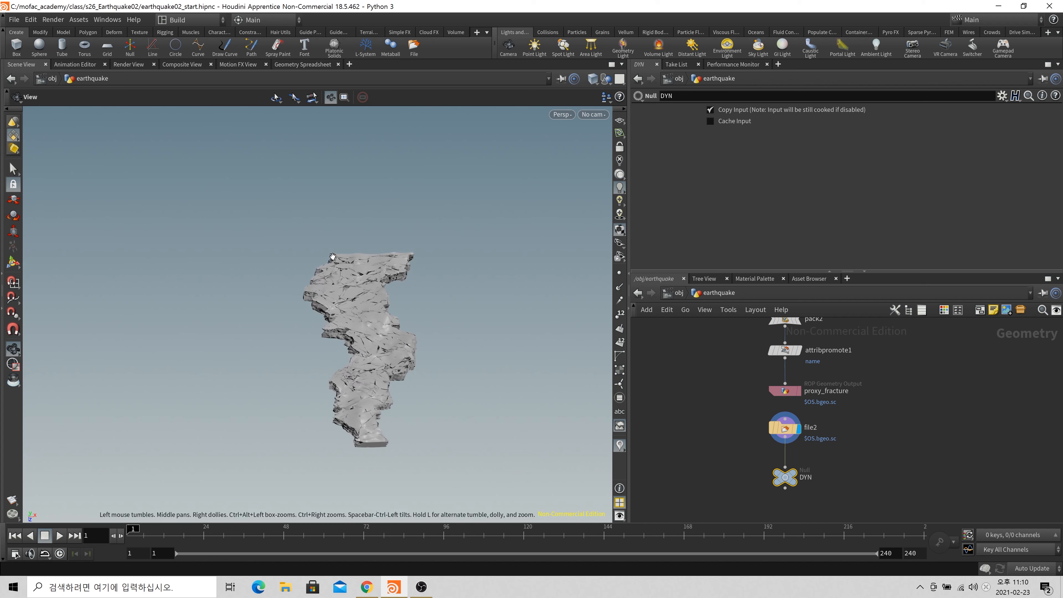
scroll(852, 394, down, 5)
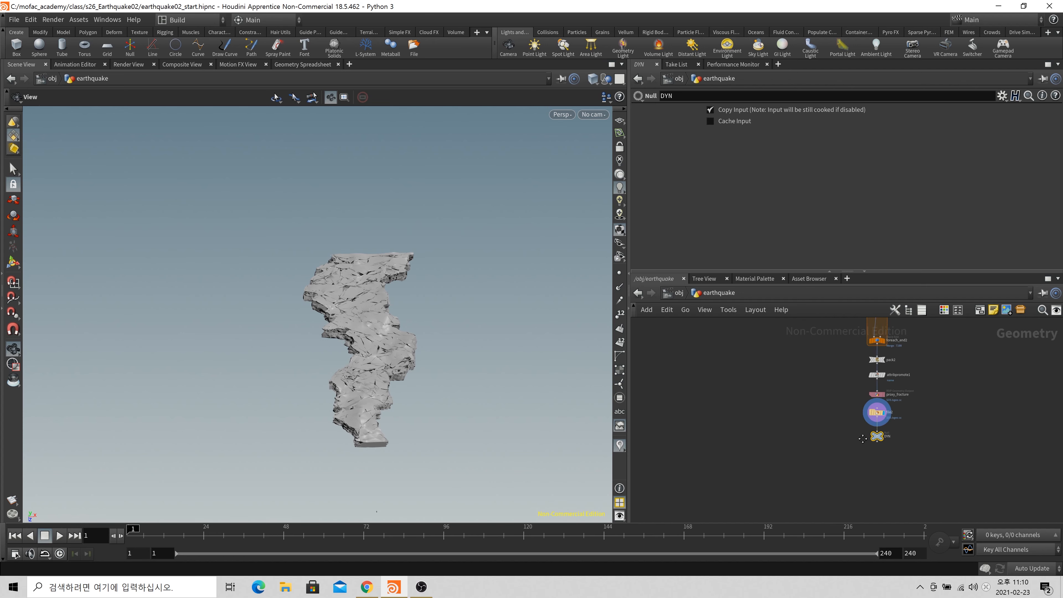
scroll(852, 391, up, 6)
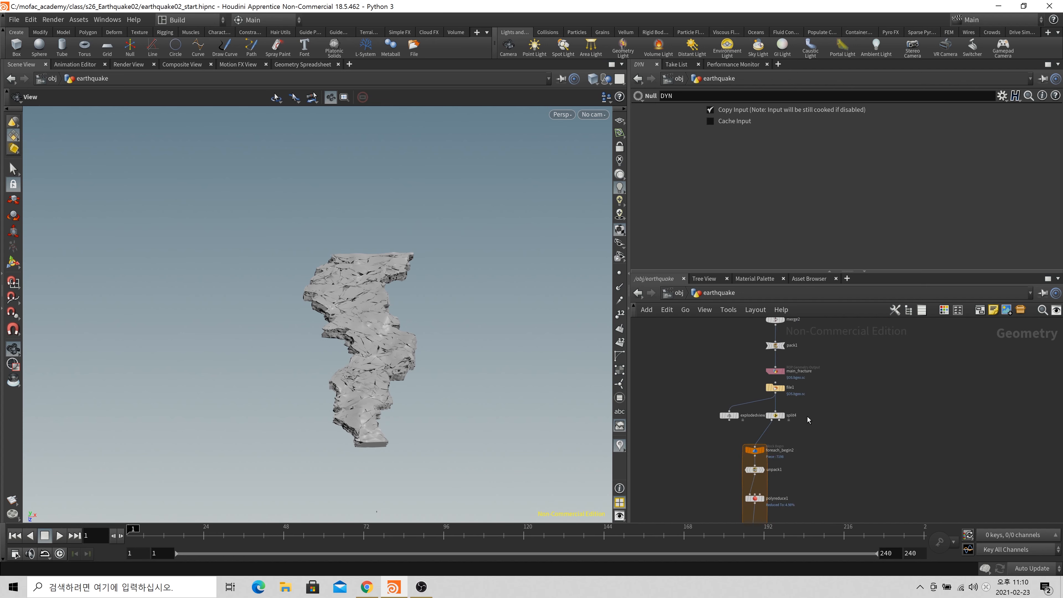
key(Tab)
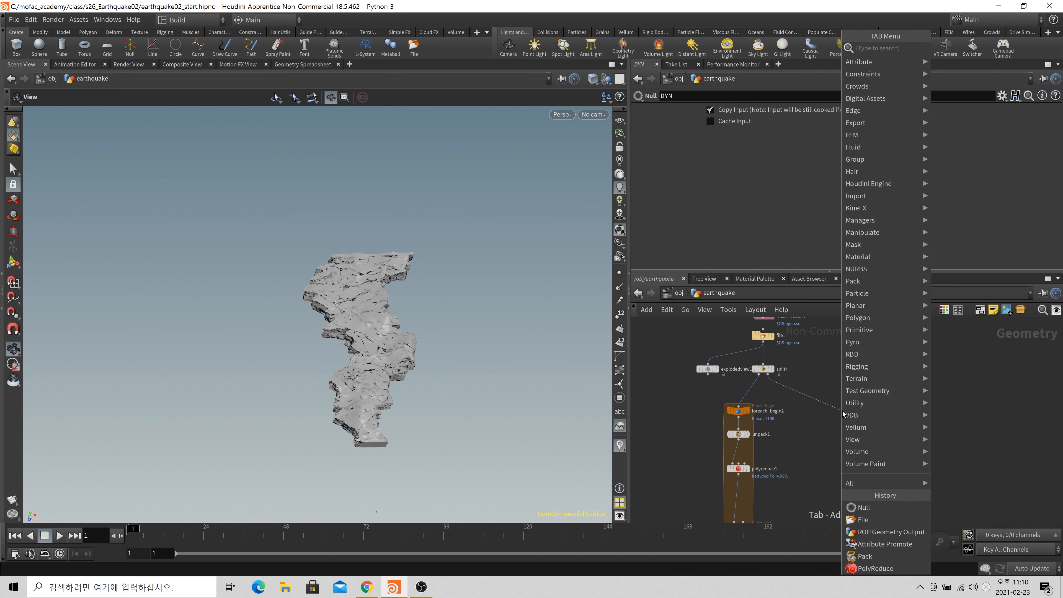
text(null)
key(Return)
key(Return)
drag(842, 411, 816, 410)
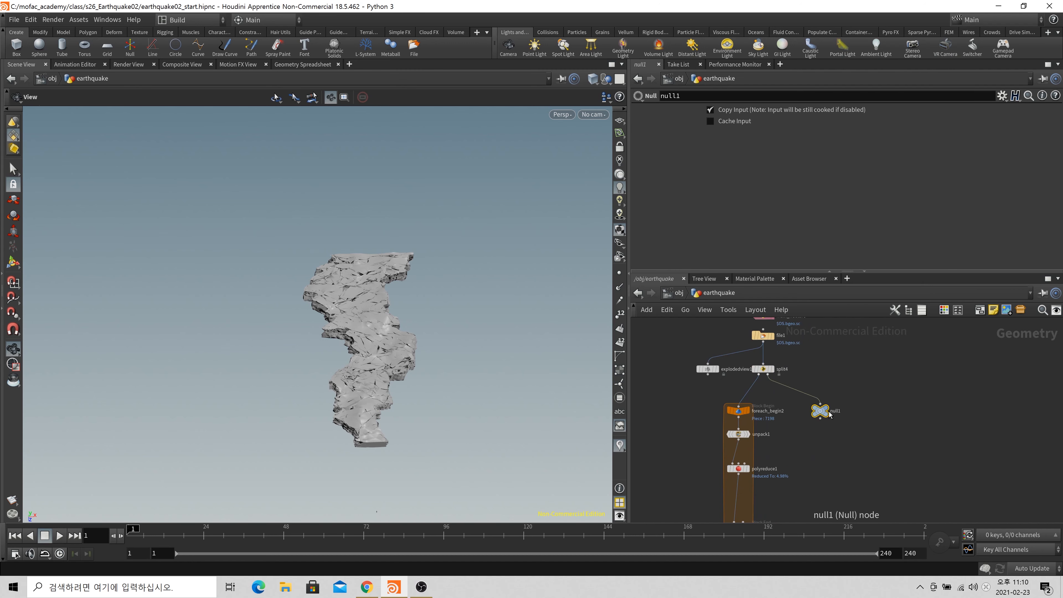
Display the Null node on split4's second output and rename it SIDE
click(835, 414)
click(837, 411)
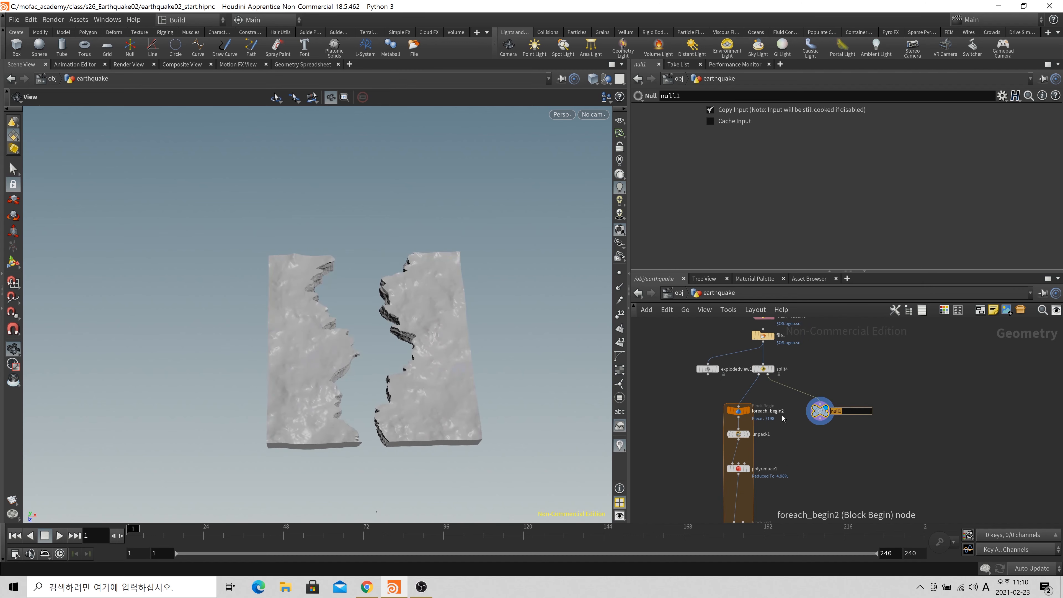
text(S)
key(Return)
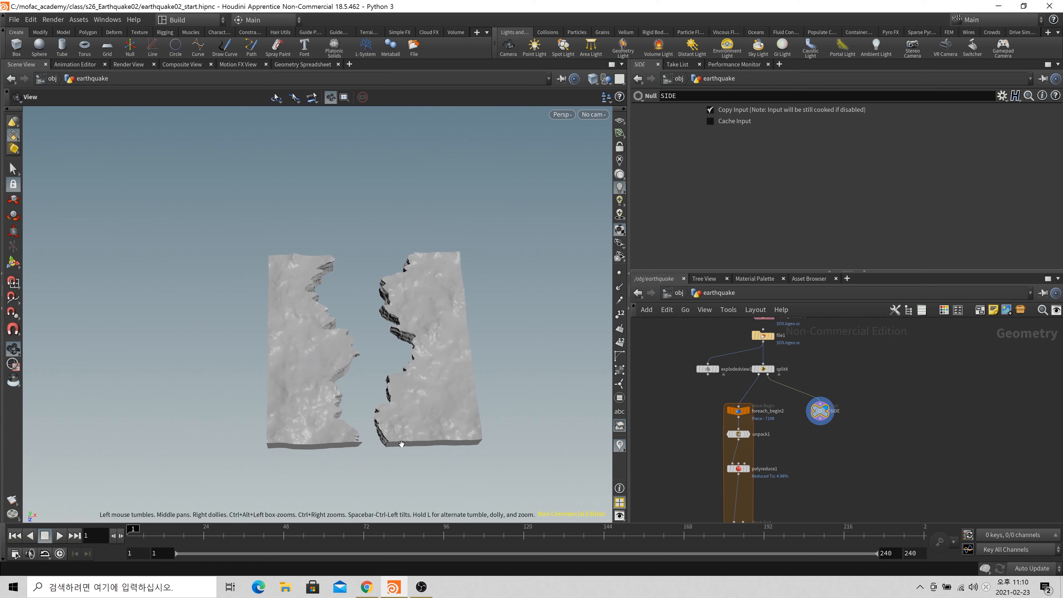
View the two side terrain pieces and place a Convex Decomposition node below SIDE
right_drag(363, 383, 413, 368)
drag(413, 368, 369, 299)
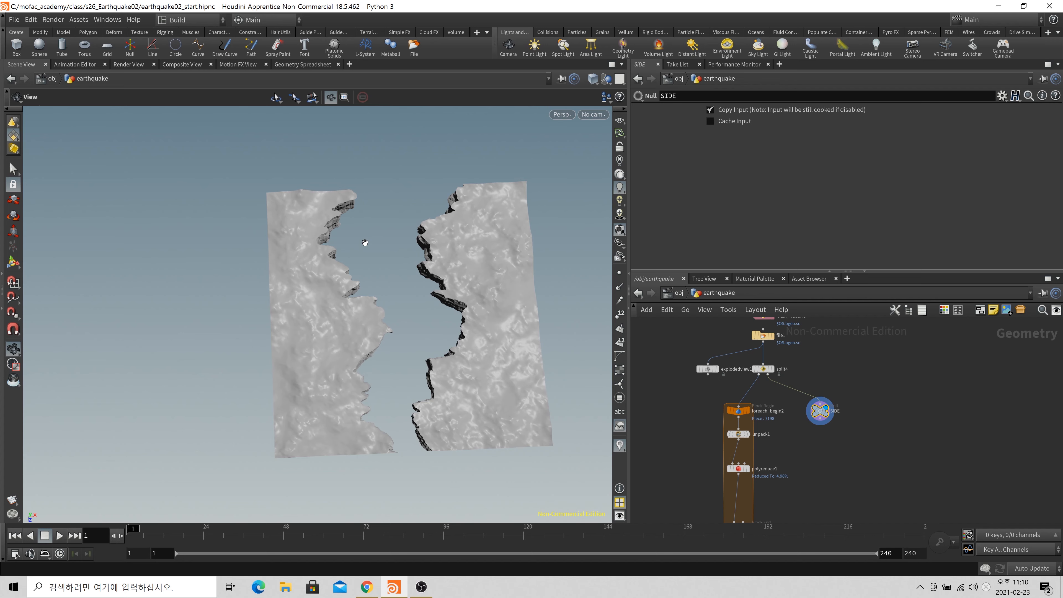
drag(555, 308, 413, 296)
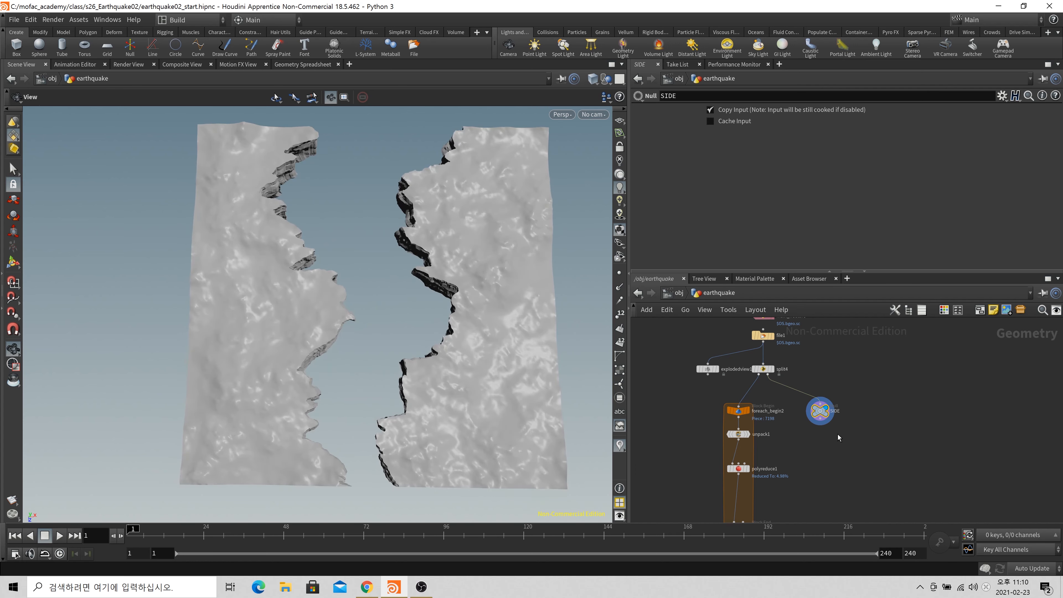
scroll(838, 435, up, 2)
key(Tab)
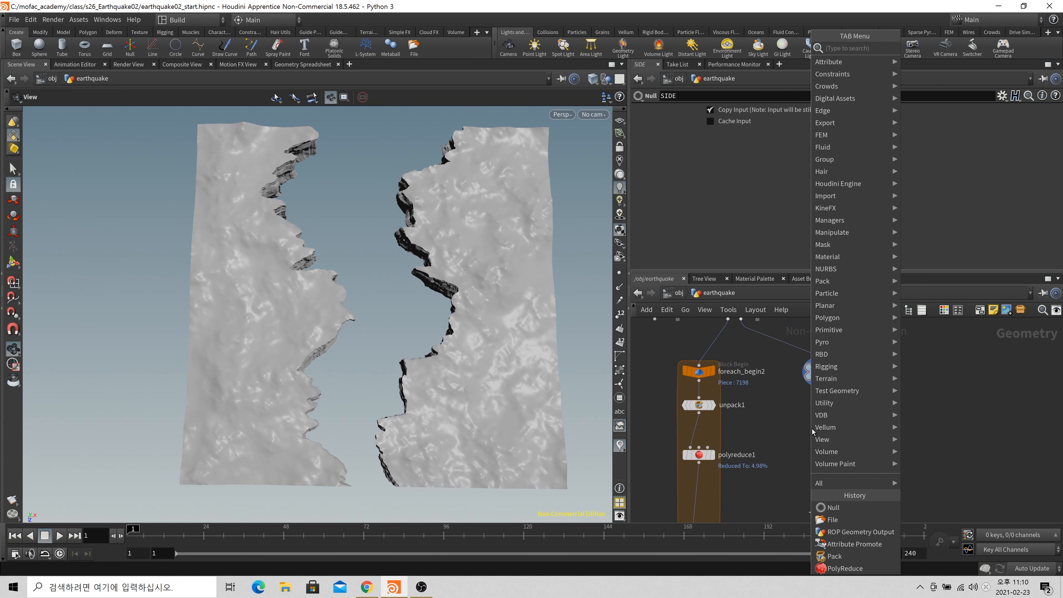
text(conved)
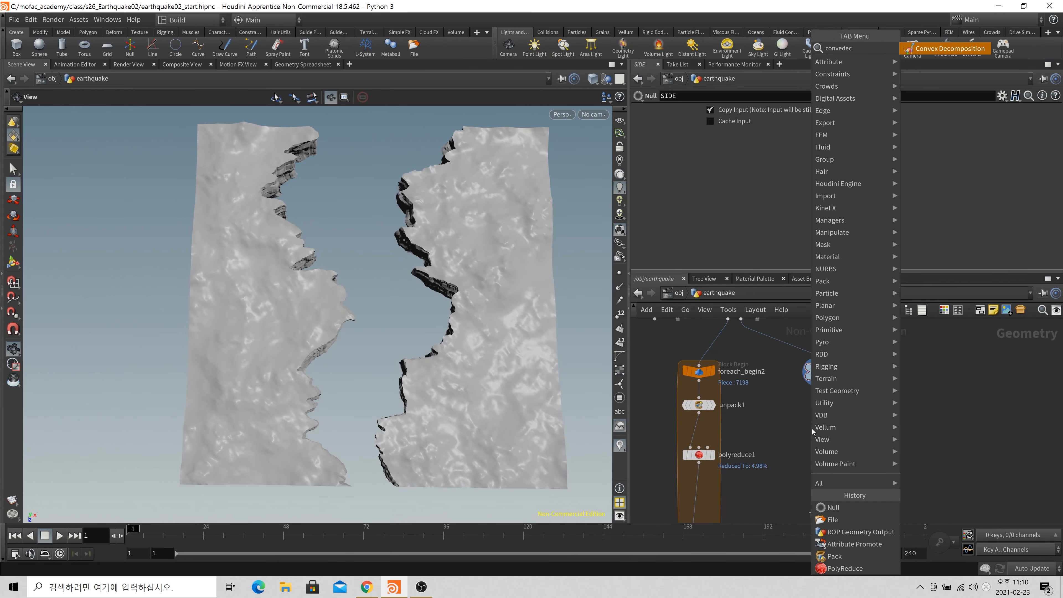
text(ec)
key(Return)
click(812, 428)
drag(812, 429, 819, 455)
Check SIDE's geometry info, add a displayed Unpack node below it, and check the unpacked geometry's info
middle_click(814, 373)
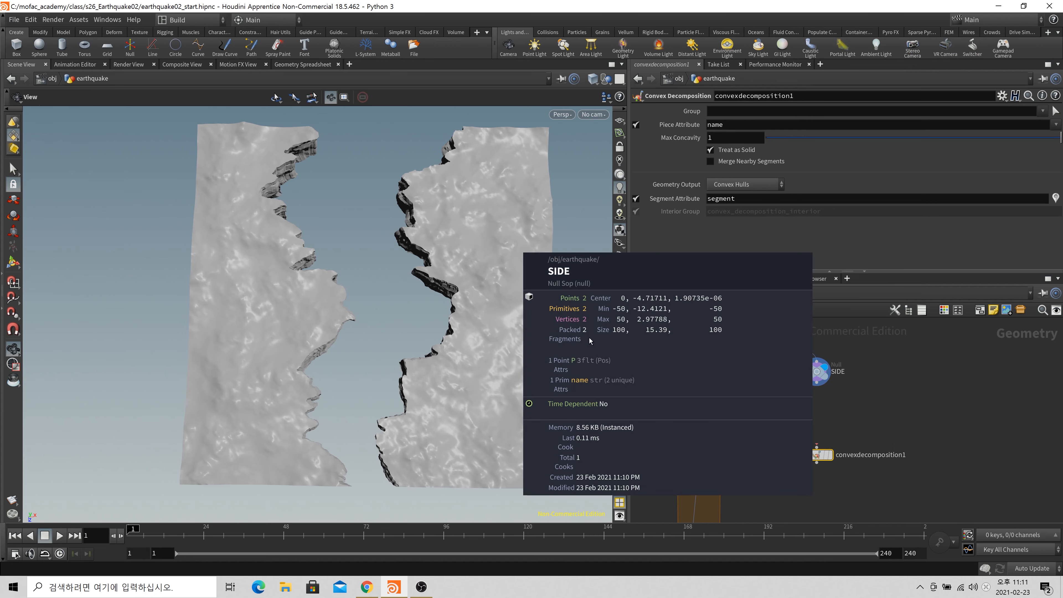
key(Tab)
text(unpa)
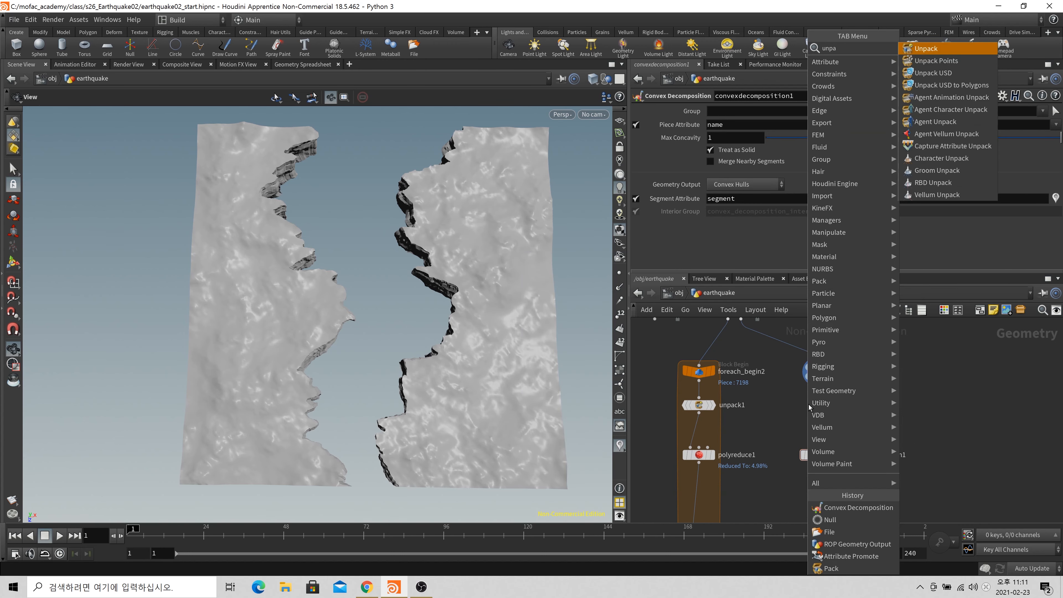
key(Return)
click(809, 404)
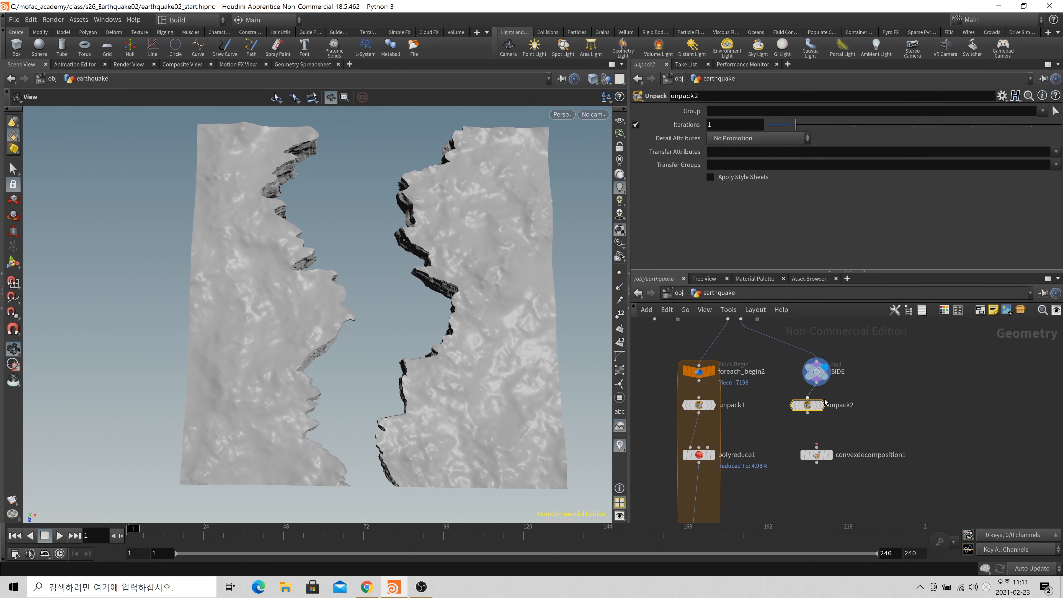
click(821, 404)
middle_click(820, 404)
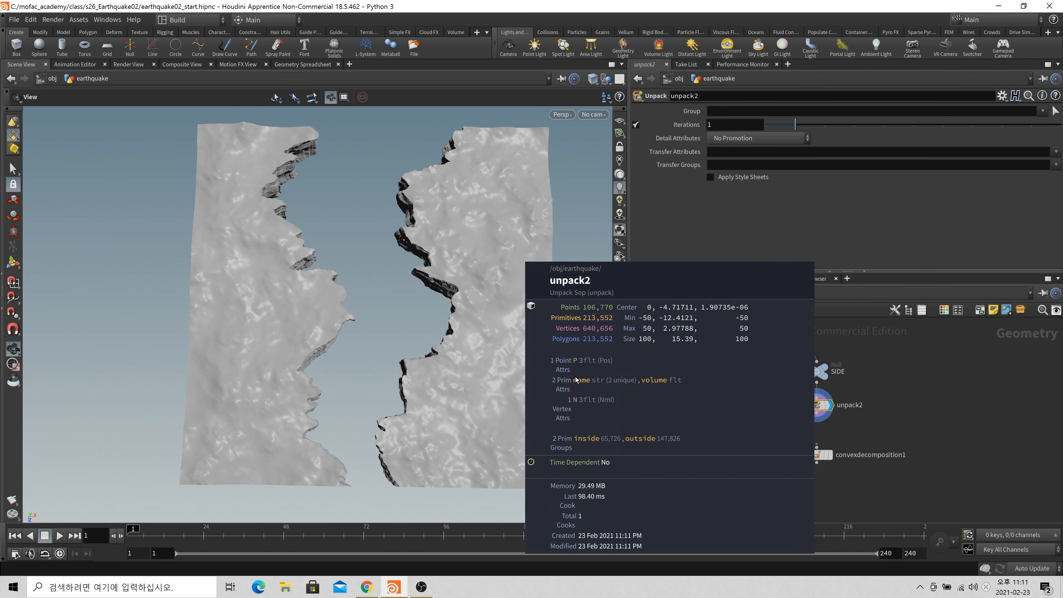
Connect convexdecomposition1 below unpack2 and display its result
drag(868, 470, 818, 448)
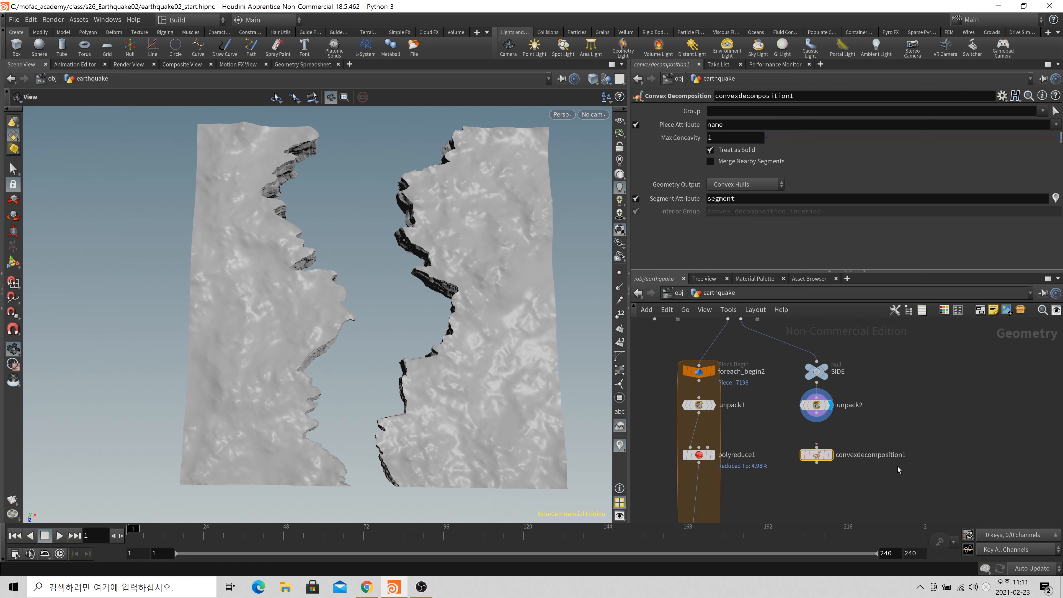
drag(821, 432, 817, 446)
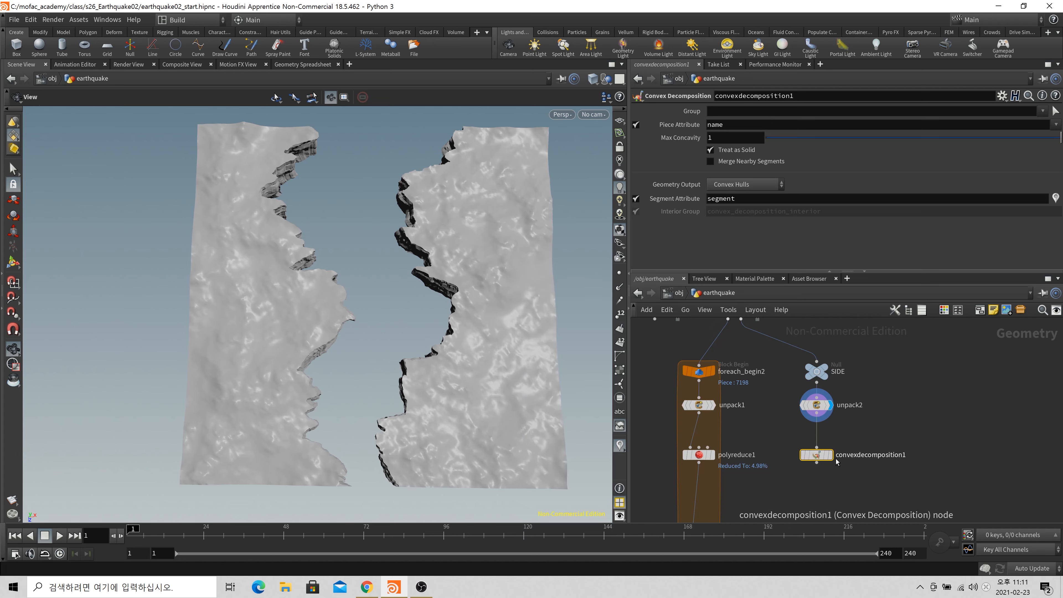
click(831, 457)
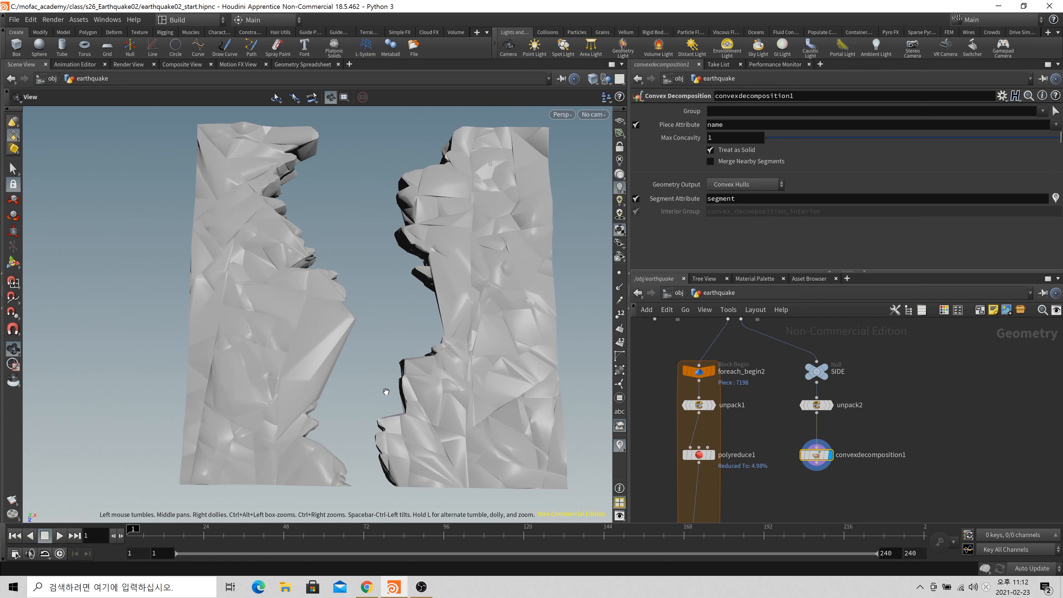
Examine the side pieces' convex hulls in wireframe with the whole model framed
key(shift+w)
drag(374, 385, 378, 395)
key(shift+w)
mouse_move(405, 321)
right_down()
mouse_move(462, 294)
mouse_move(242, 342)
mouse_move(501, 335)
right_up()
key(shift+w)
key(h)
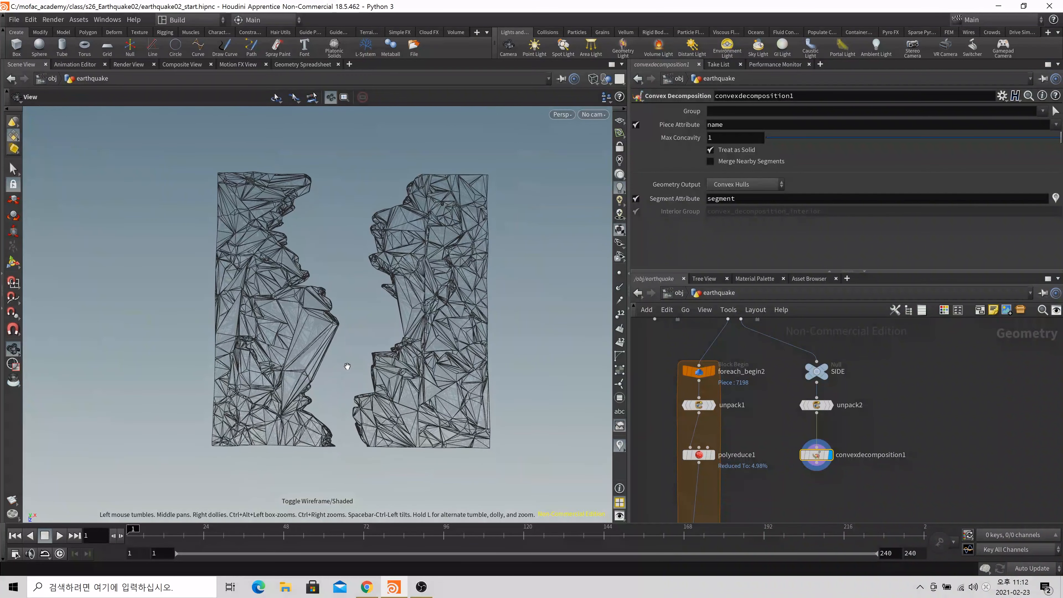
Display unpack2 with convexdecomposition1 as a template overlay and set the decomposition's Max Concavity to 0.5
click(833, 405)
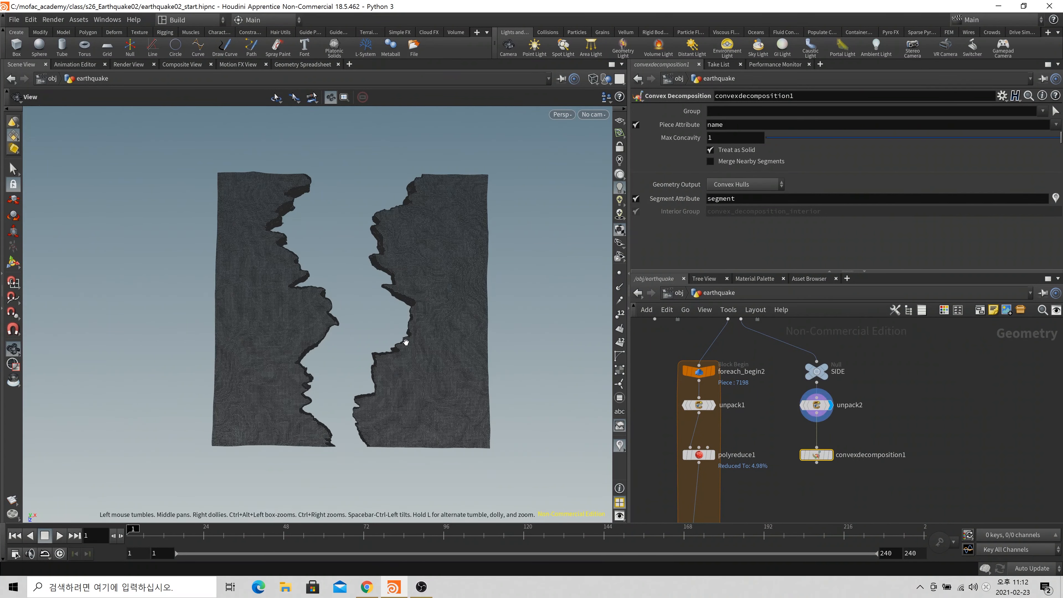
mouse_move(826, 461)
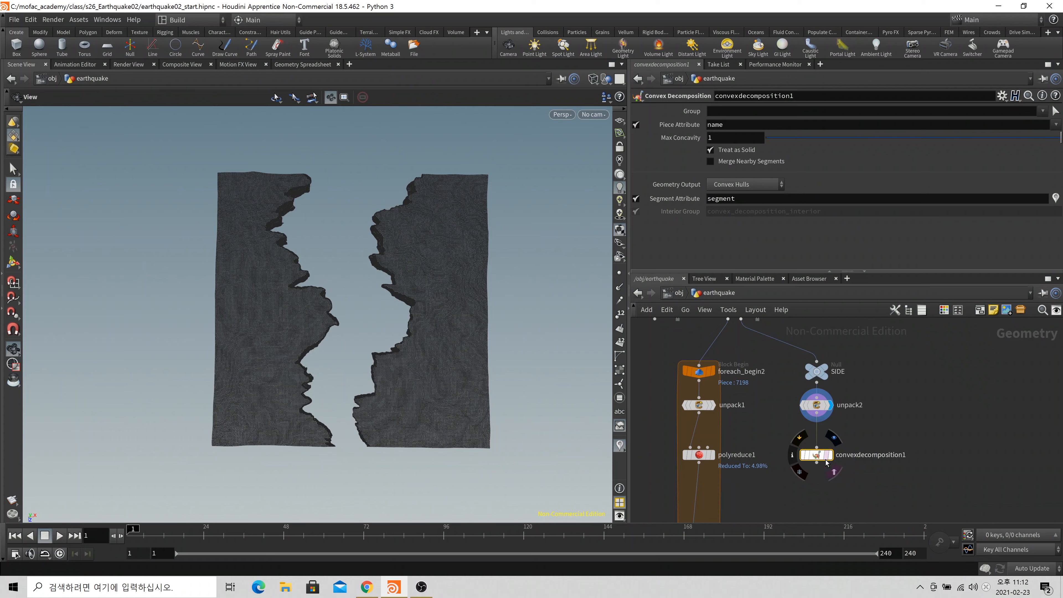
click(729, 142)
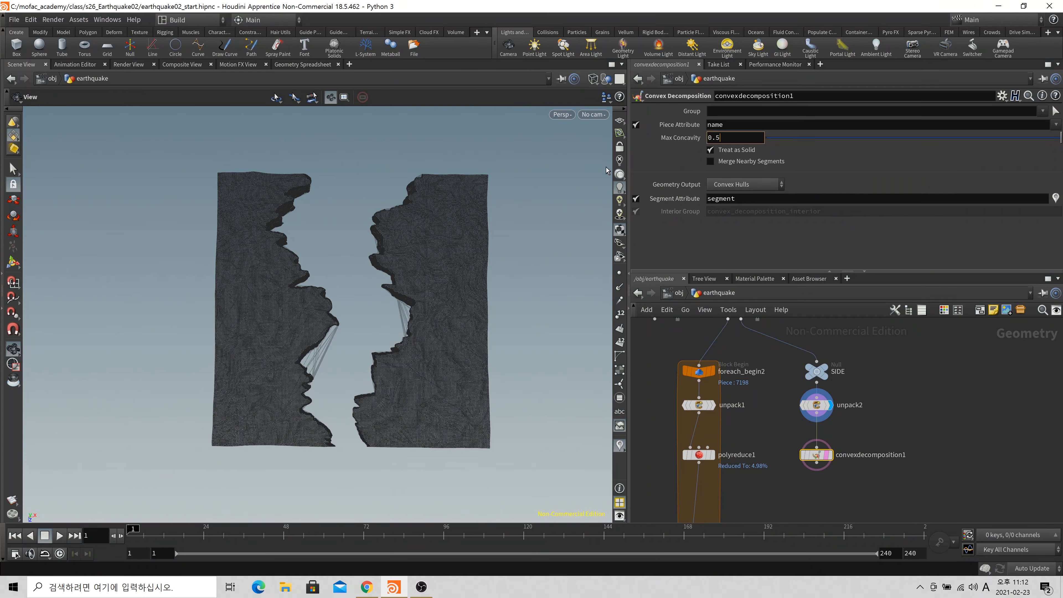
key(Return)
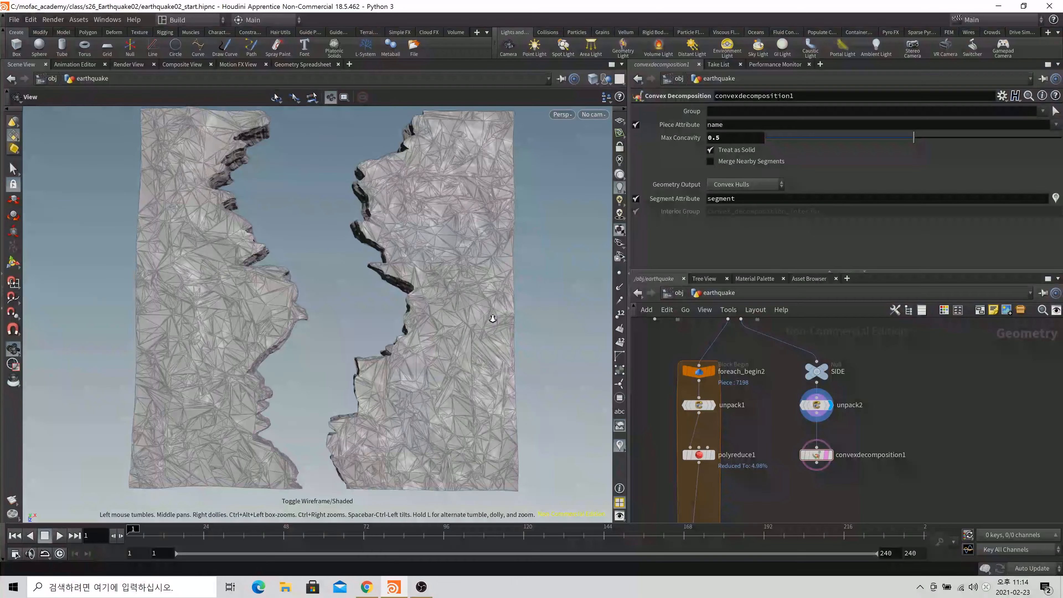
Turn off the template overlay of convexdecomposition1 and display its convex hulls
scroll(457, 348, up, 2)
scroll(458, 348, down, 2)
mouse_move(457, 348)
mouse_down()
mouse_move(491, 318)
mouse_move(463, 349)
mouse_move(477, 350)
mouse_move(453, 350)
mouse_up()
middle_drag(453, 350, 453, 326)
click(826, 455)
click(830, 457)
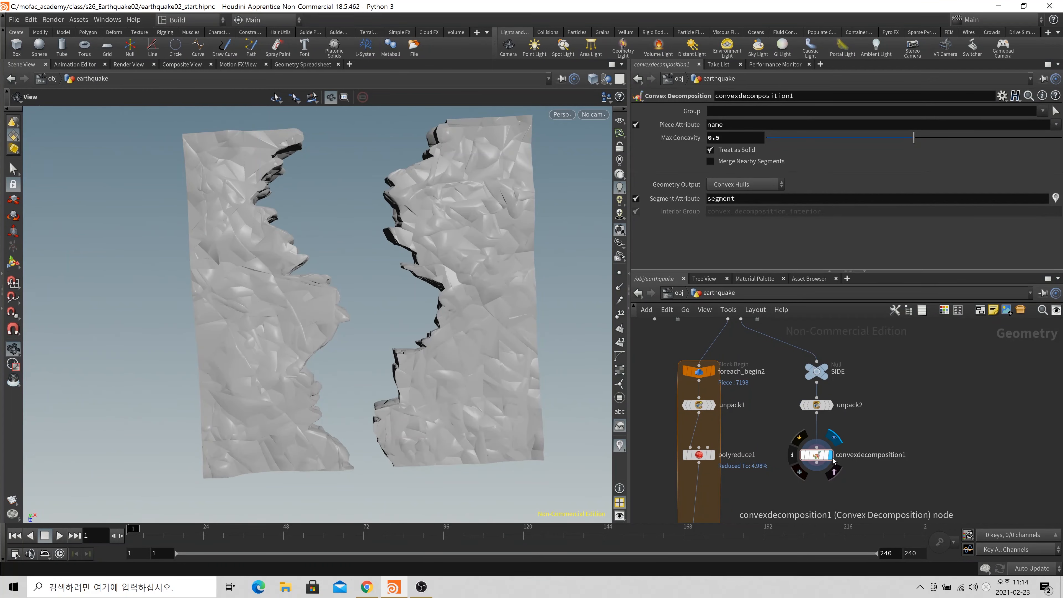
Compare the original side pieces of unpack2 with the hulls of convexdecomposition1, including a wireframe check
click(830, 405)
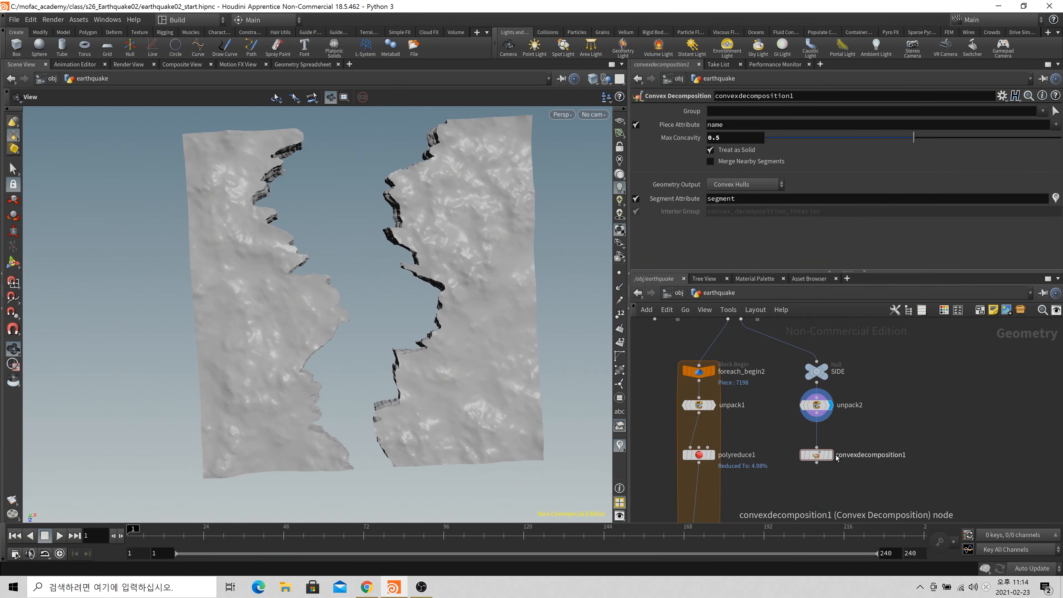
click(830, 455)
mouse_move(435, 389)
mouse_down()
mouse_move(445, 353)
mouse_move(430, 387)
mouse_move(474, 399)
mouse_move(476, 425)
mouse_move(465, 344)
mouse_move(470, 393)
mouse_up()
key(w)
key(w)
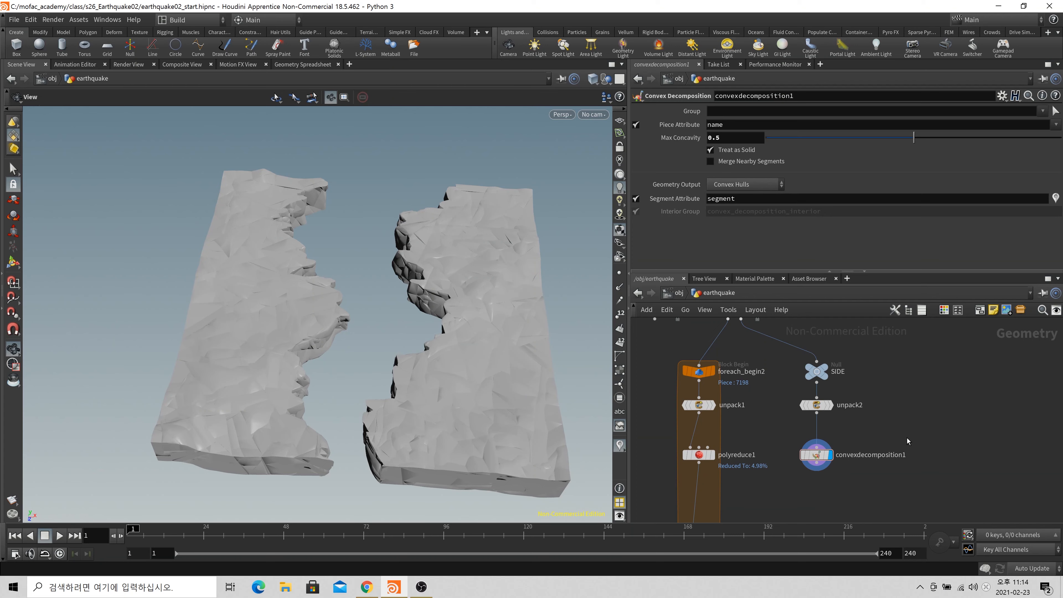
Move convexdecomposition1 slightly closer to unpack2 and inspect its geometry information
drag(818, 456, 819, 448)
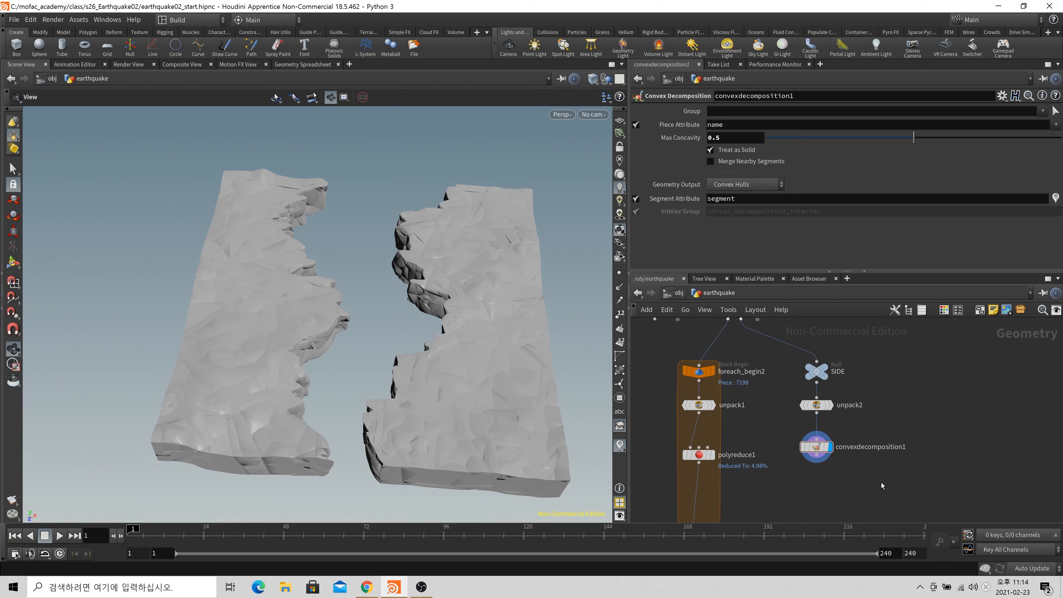
middle_drag(881, 482, 887, 462)
middle_click(834, 429)
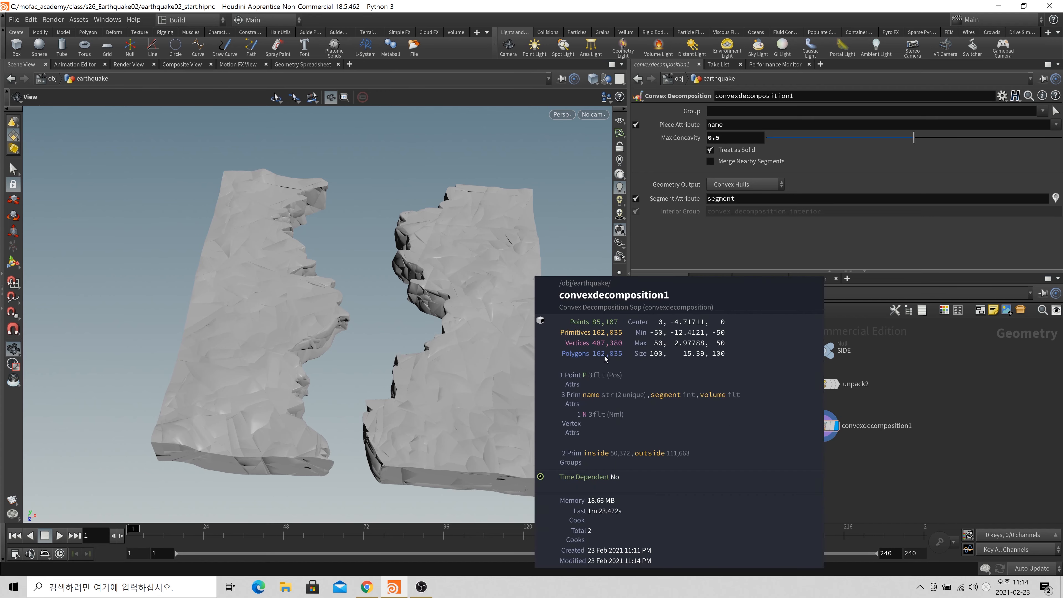
Add a Pack node, connect it below convexdecomposition1 and display its result
key(Tab)
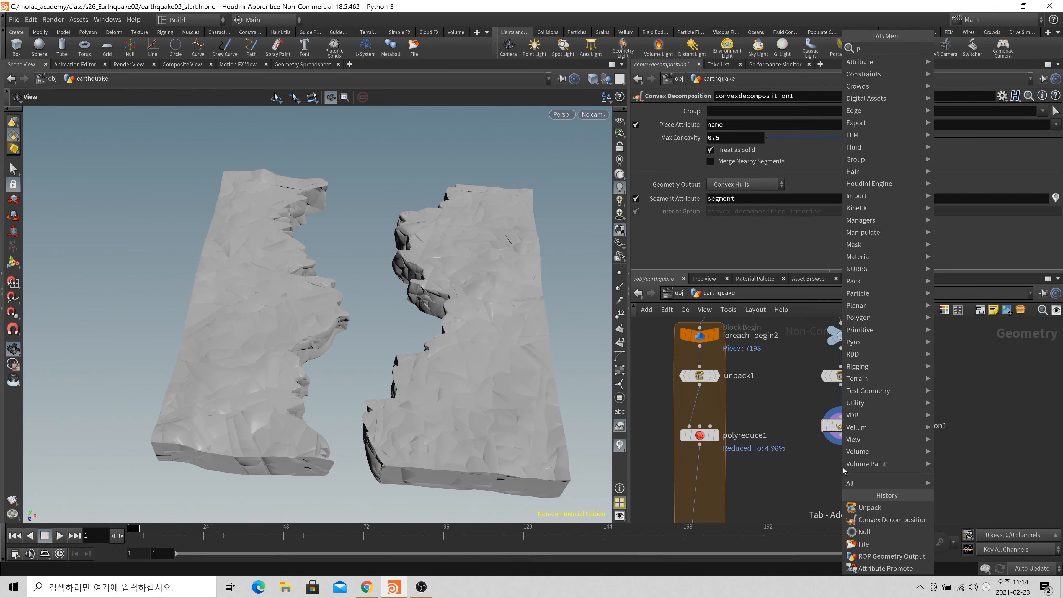
text(pack)
key(Return)
click(843, 468)
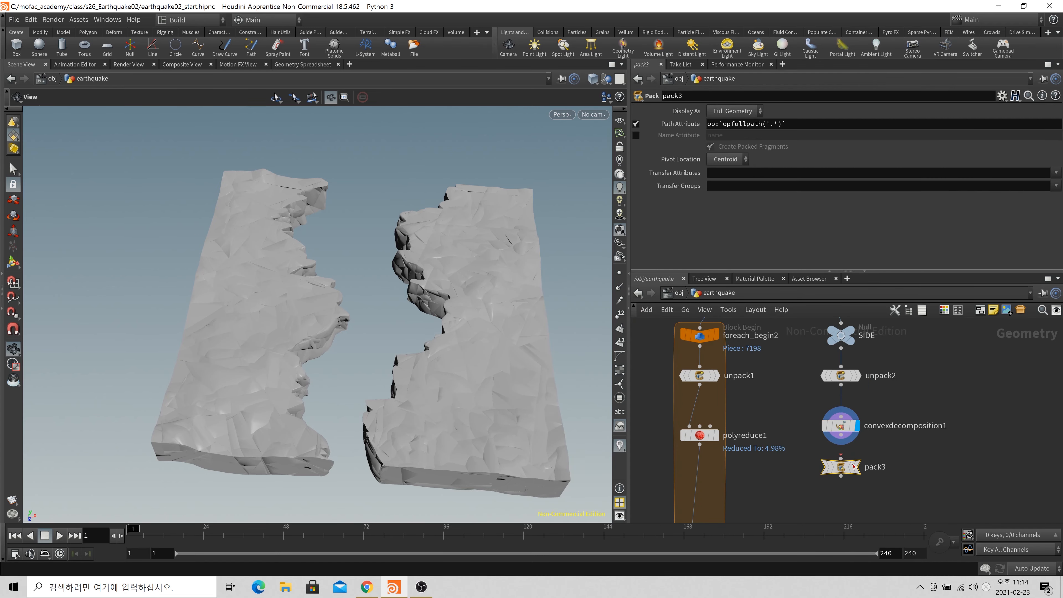
drag(841, 435, 840, 458)
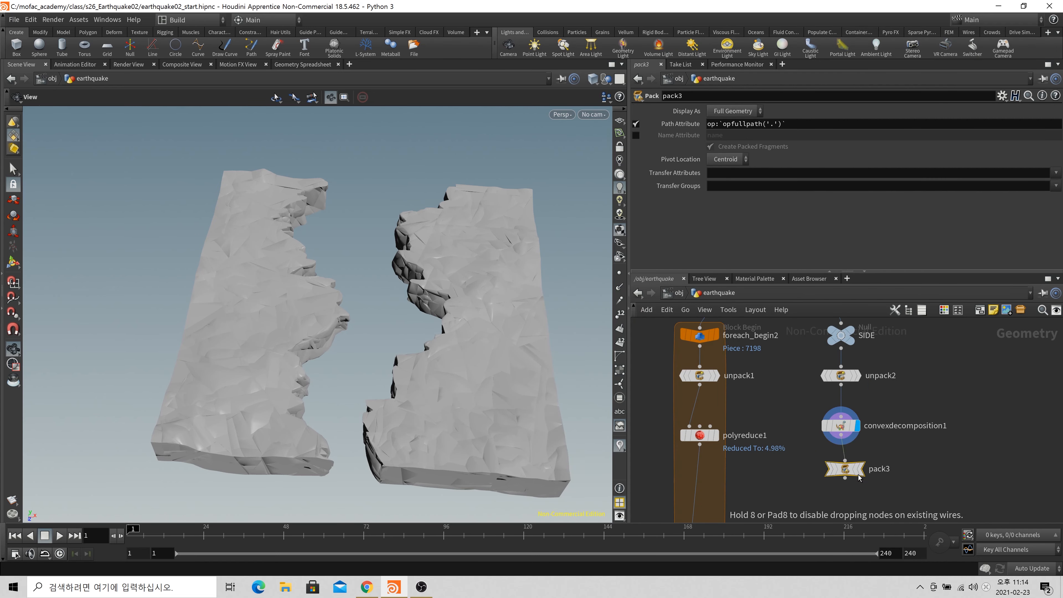
click(854, 469)
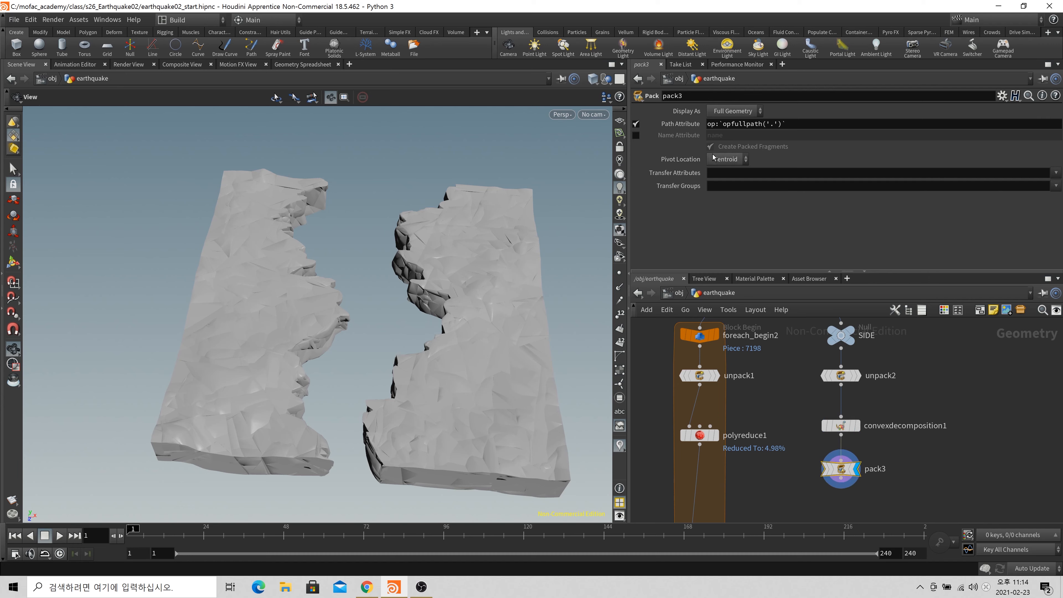
Make pack3 pack by the name attribute instead of the path attribute, transfer the name attribute, and inspect its geometry information
click(636, 124)
click(635, 135)
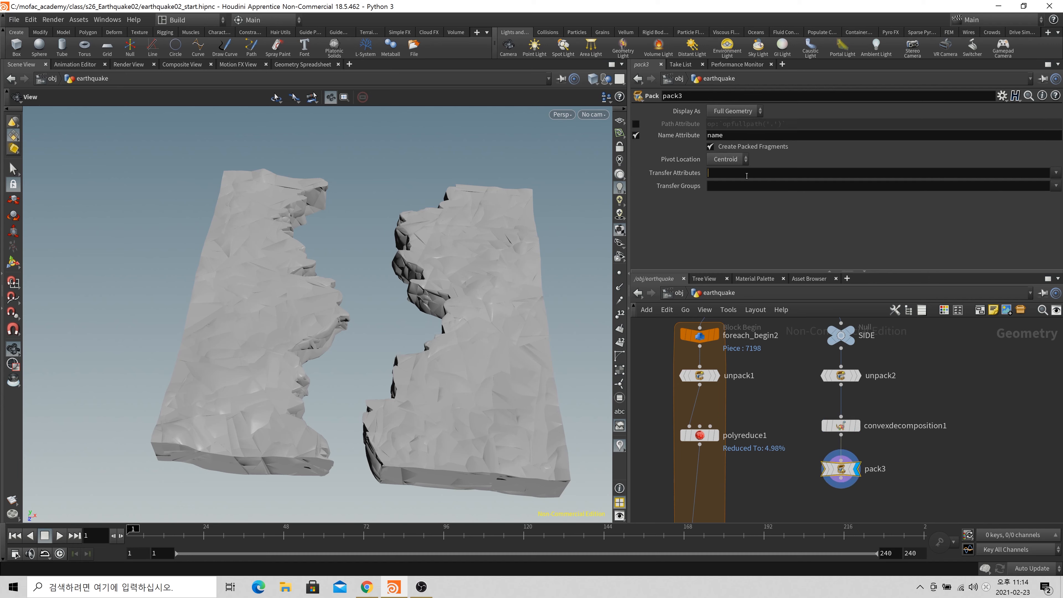
click(747, 175)
text(name)
key(Return)
middle_click(841, 470)
Duplicate attribpromote1, connect the copy below pack3, display it, check its attributes and align it under pack3
scroll(923, 402, down, 3)
middle_drag(882, 475, 857, 415)
scroll(857, 416, up, 2)
click(733, 492)
key(ctrl+c)
key(ctrl+v)
drag(851, 372, 833, 433)
drag(832, 430, 849, 409)
click(866, 406)
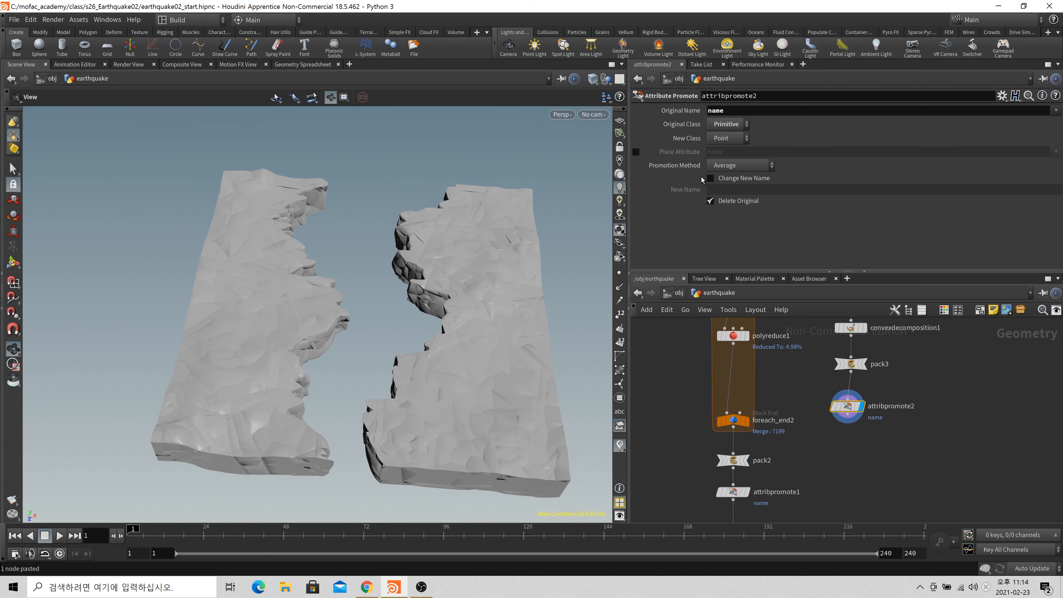
middle_click(847, 407)
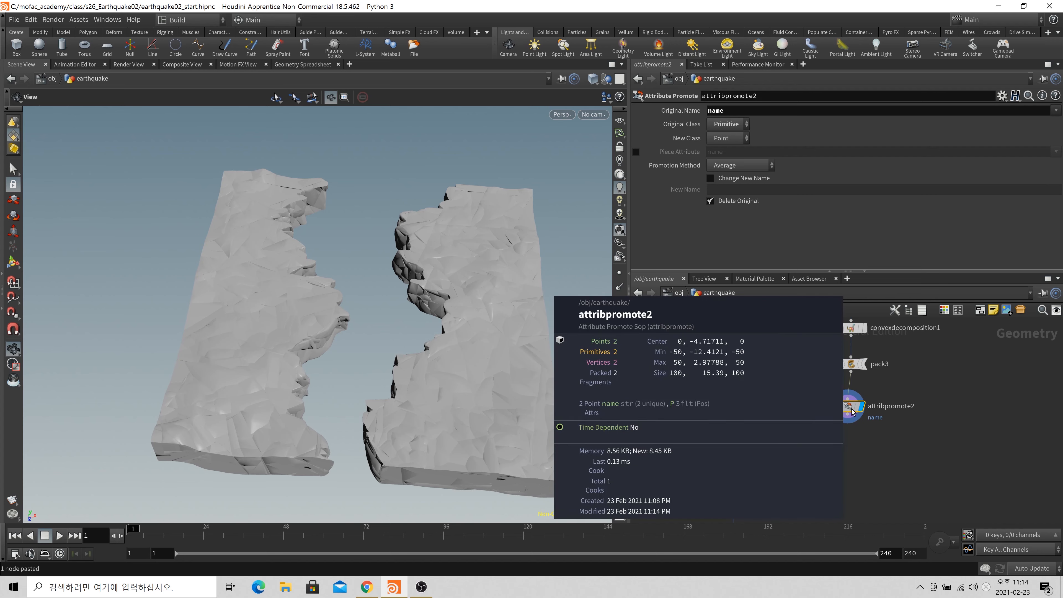
drag(847, 406, 850, 398)
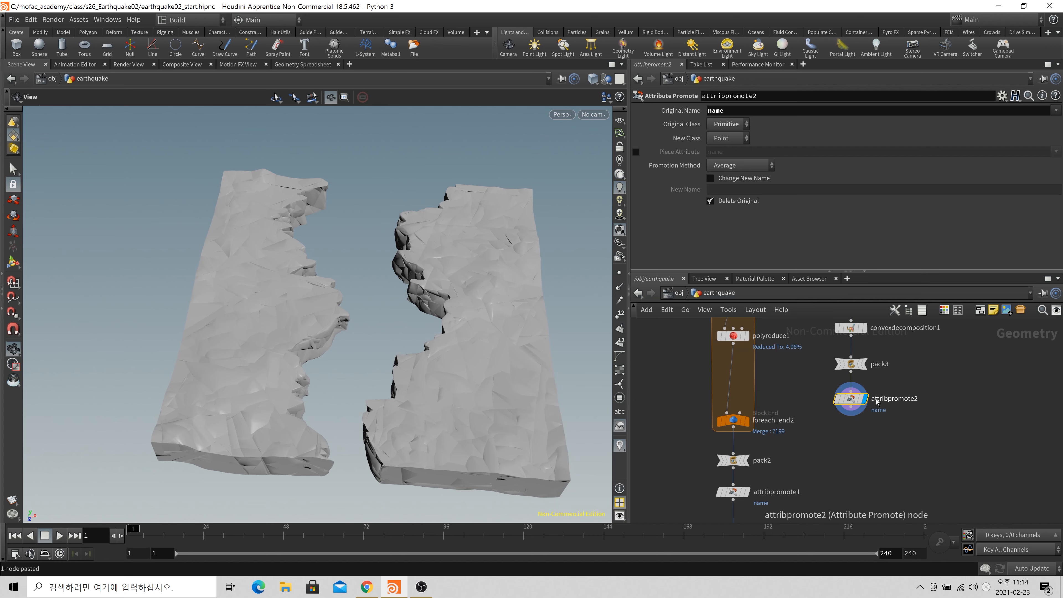
Add a Null node and connect it below attribpromote2
scroll(891, 411, down, 1)
middle_drag(868, 452, 871, 407)
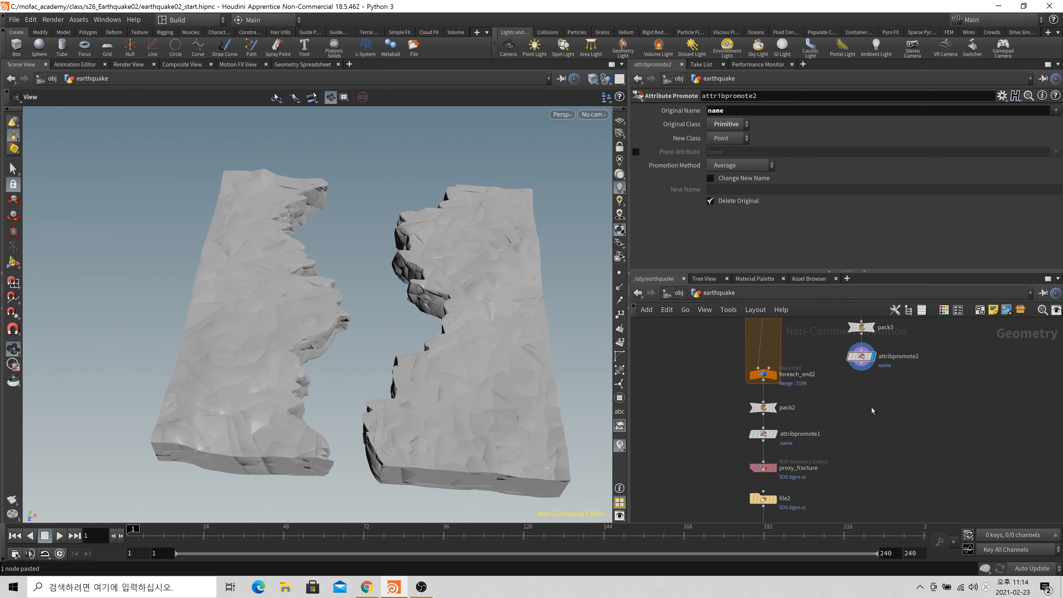
key(Tab)
text(null)
key(Return)
click(871, 408)
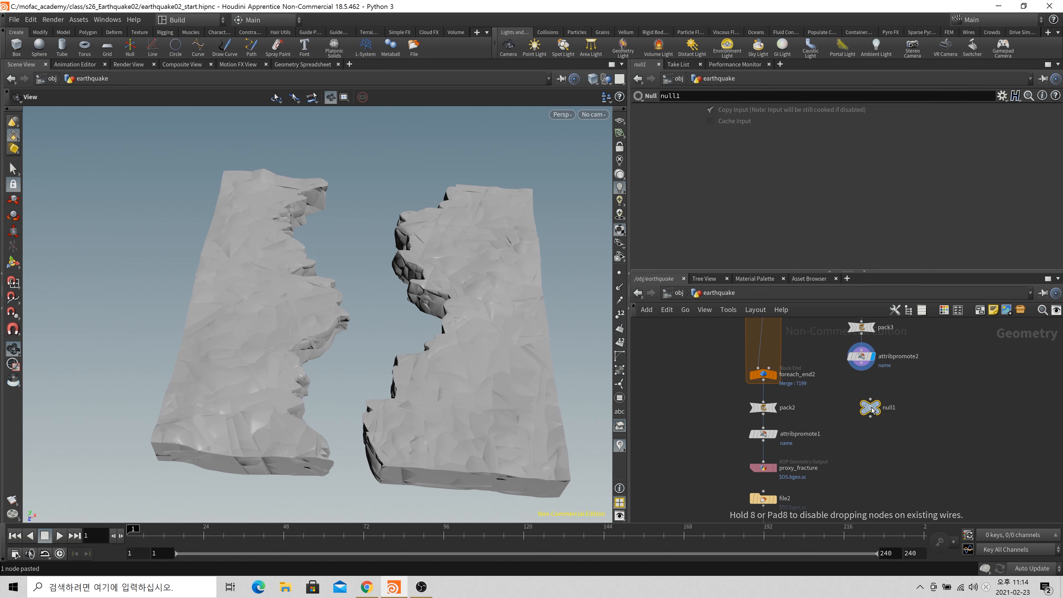
drag(868, 413, 859, 425)
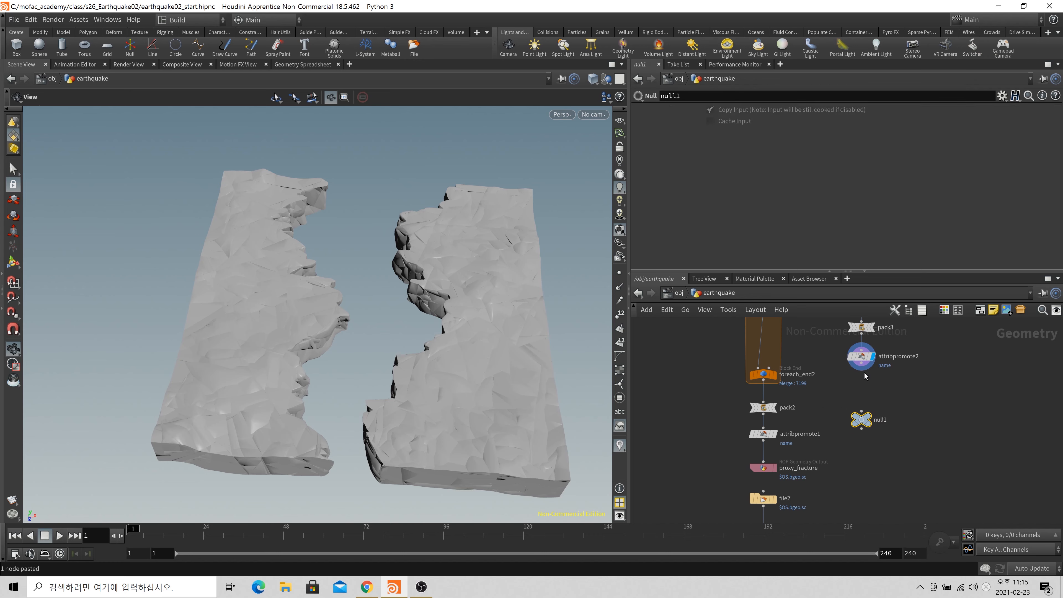
click(869, 411)
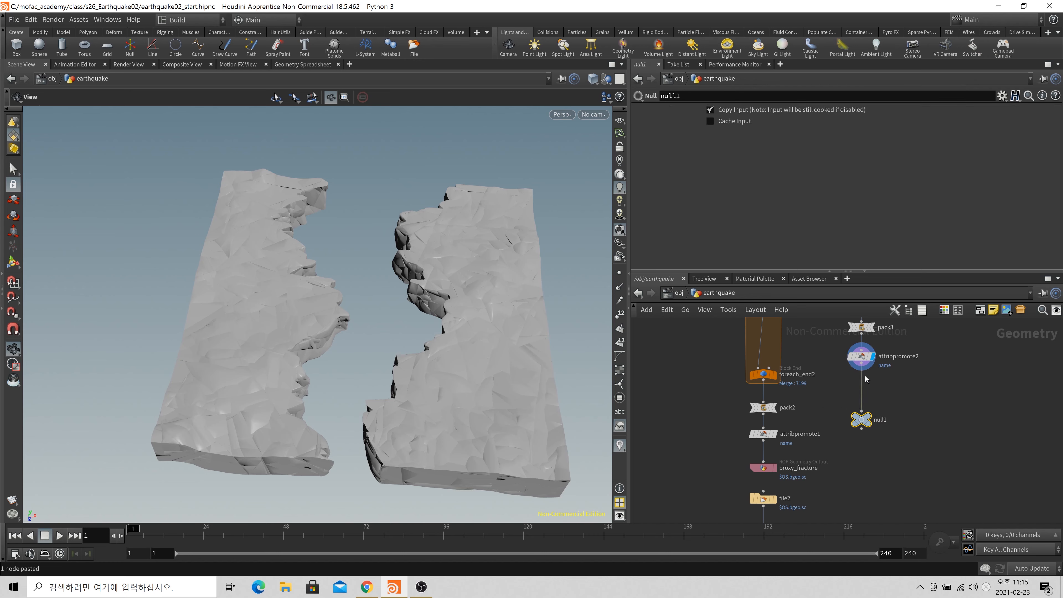
Rename the new Null node at the end of the side branch as STATIC
scroll(885, 435, down, 3)
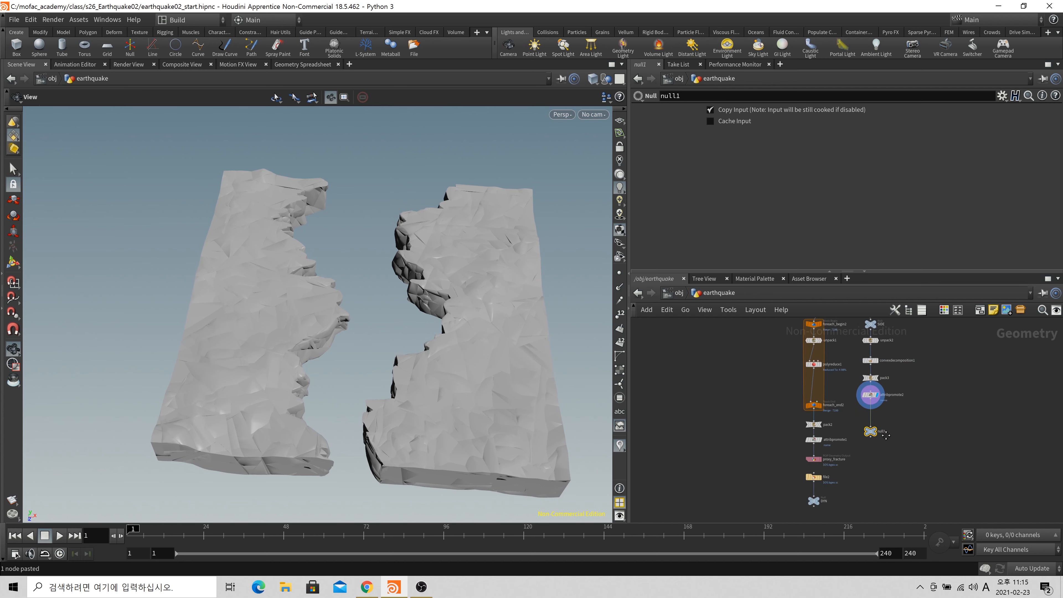
middle_drag(886, 435, 886, 386)
scroll(886, 386, up, 3)
click(881, 377)
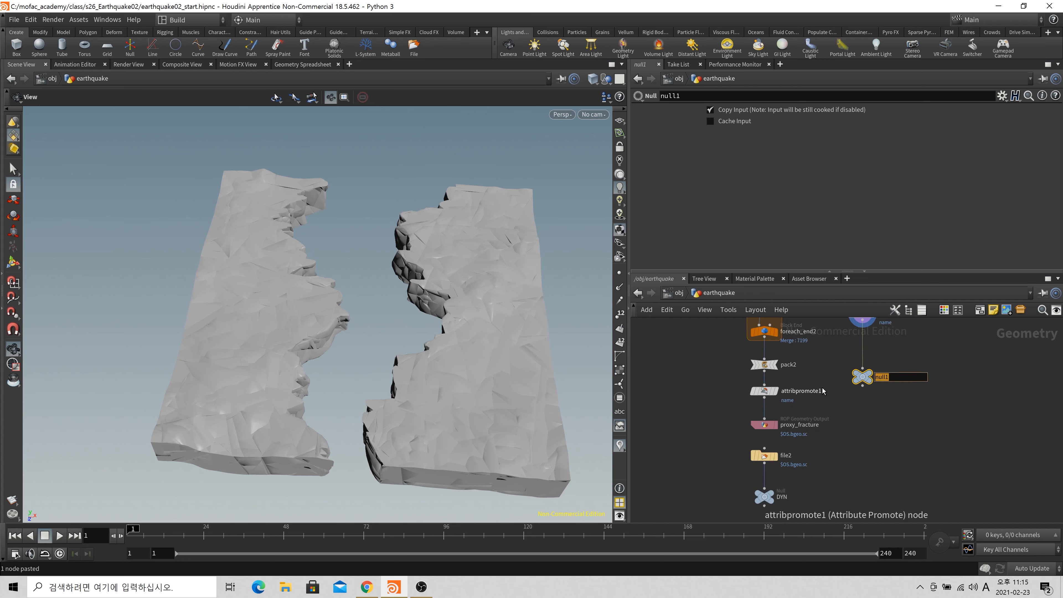
text(STATIC)
key(Return)
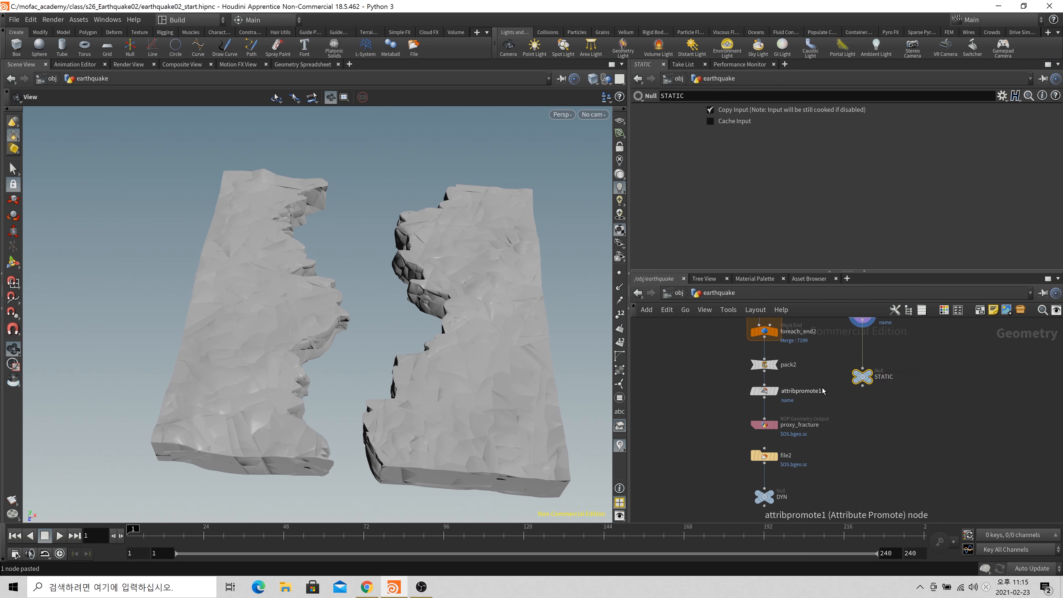